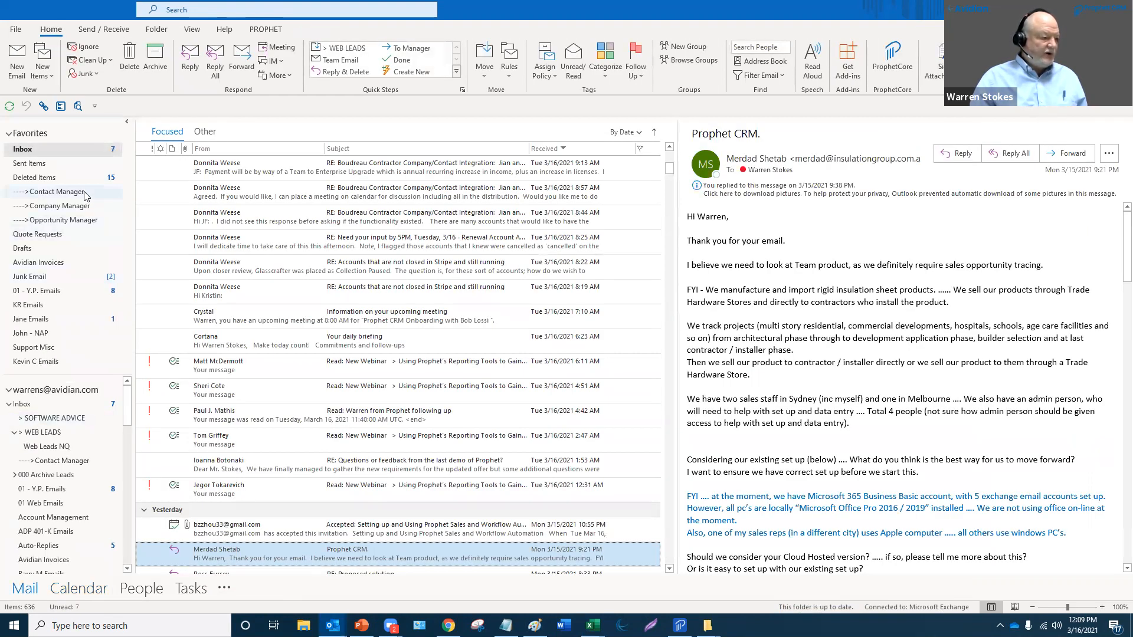
Open the Contact Manager and look through the 08 - Hollywood Contacts view and the list of saved views.
click(87, 196)
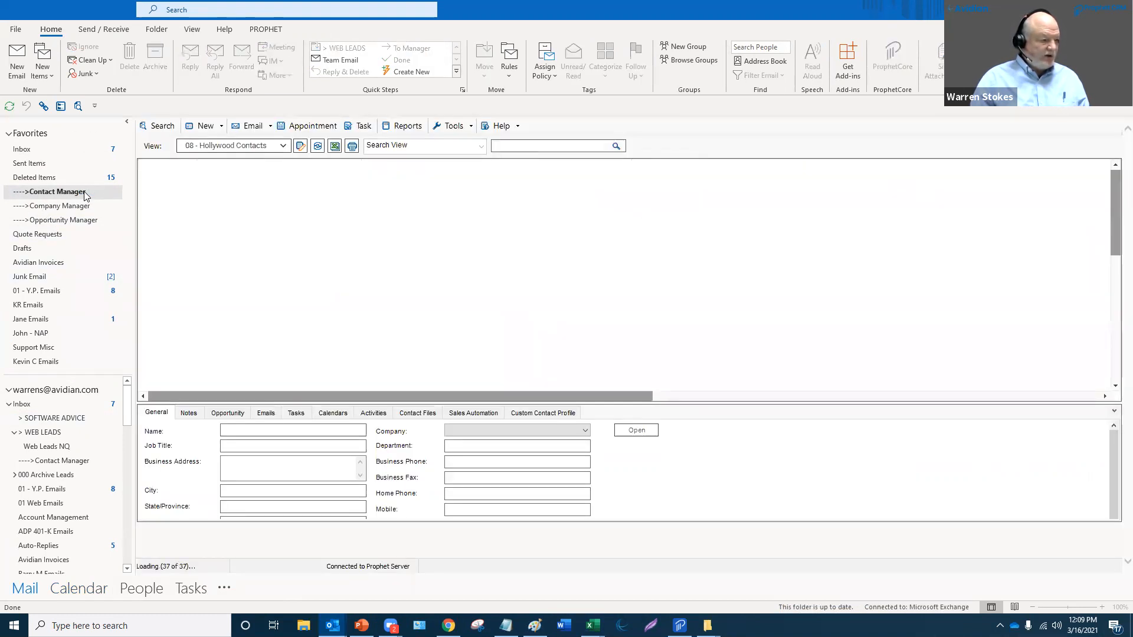
scroll(322, 312, down, 1)
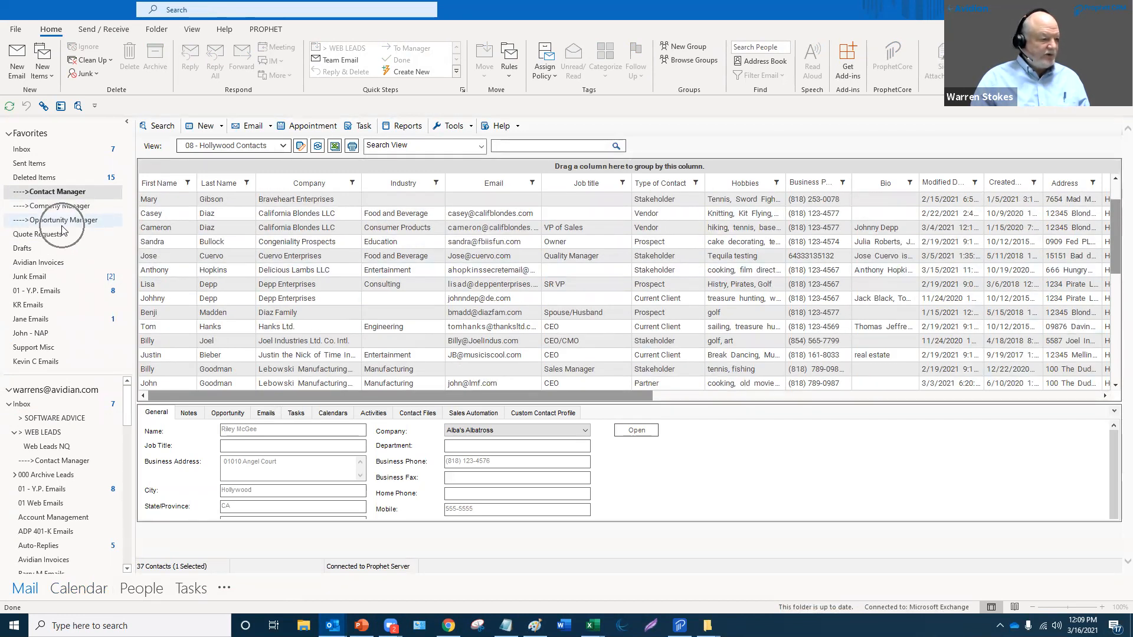
scroll(270, 261, up, 1)
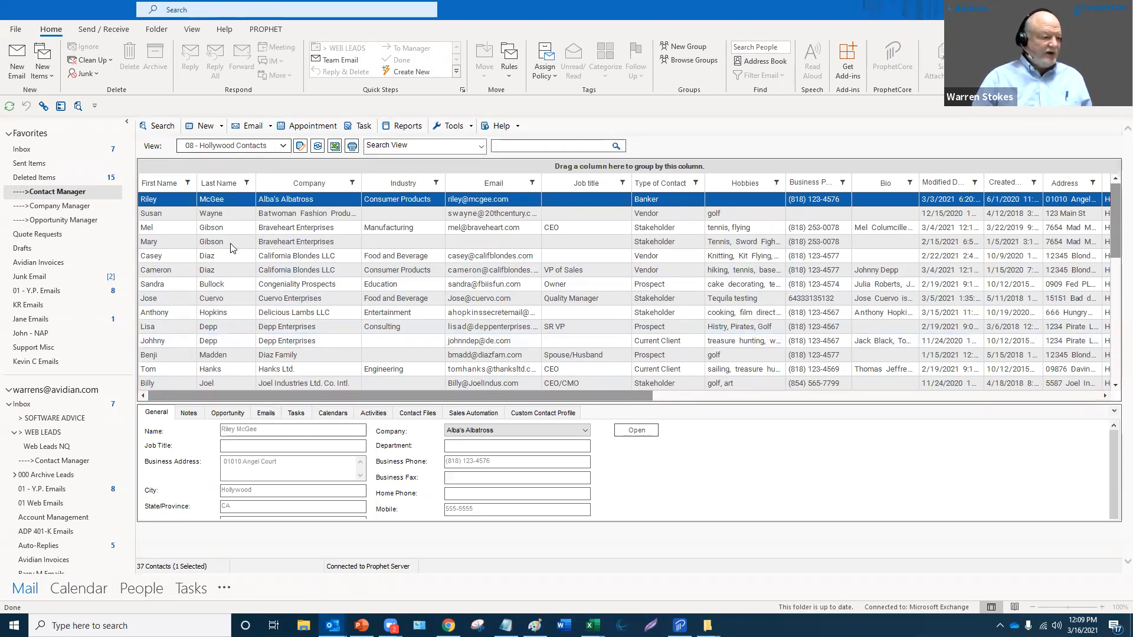
scroll(239, 289, down, 2)
scroll(238, 290, up, 2)
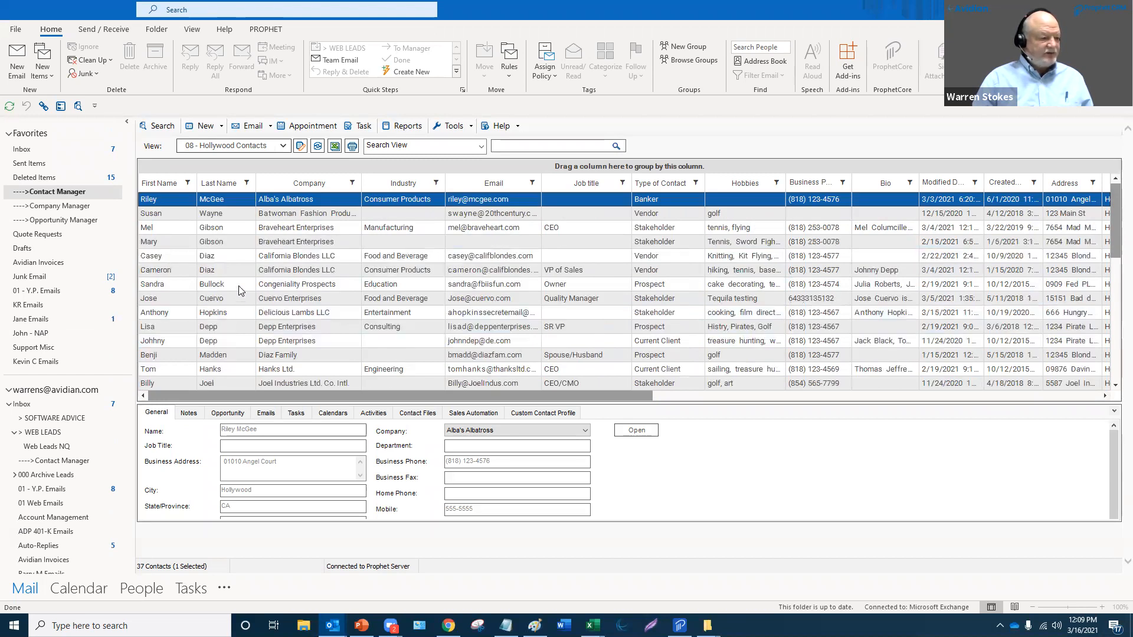
click(284, 147)
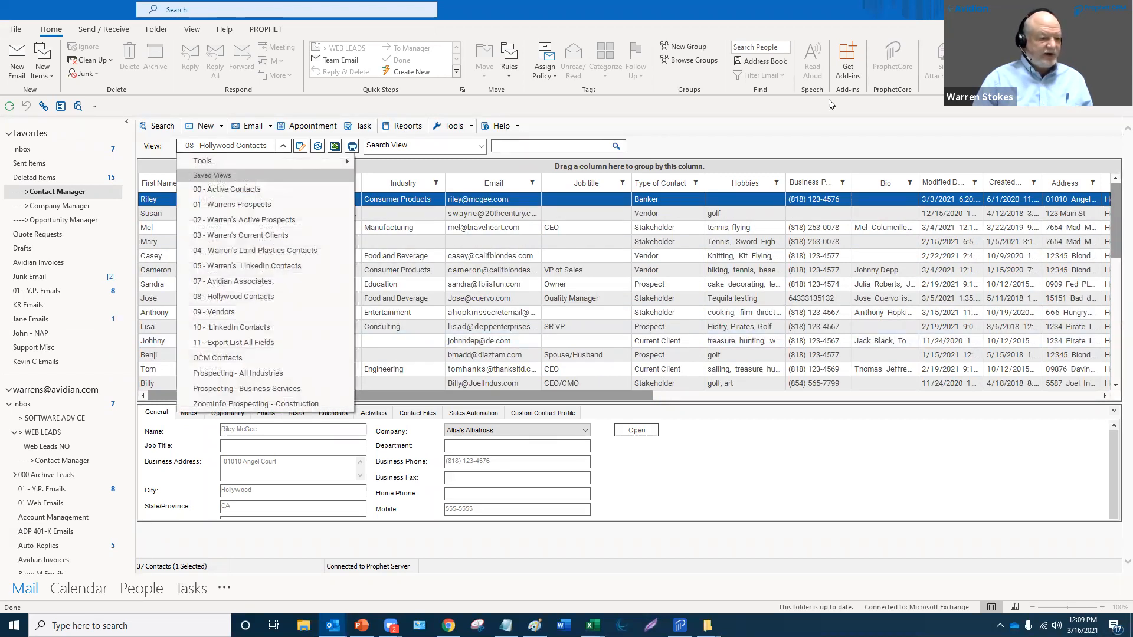
click(738, 147)
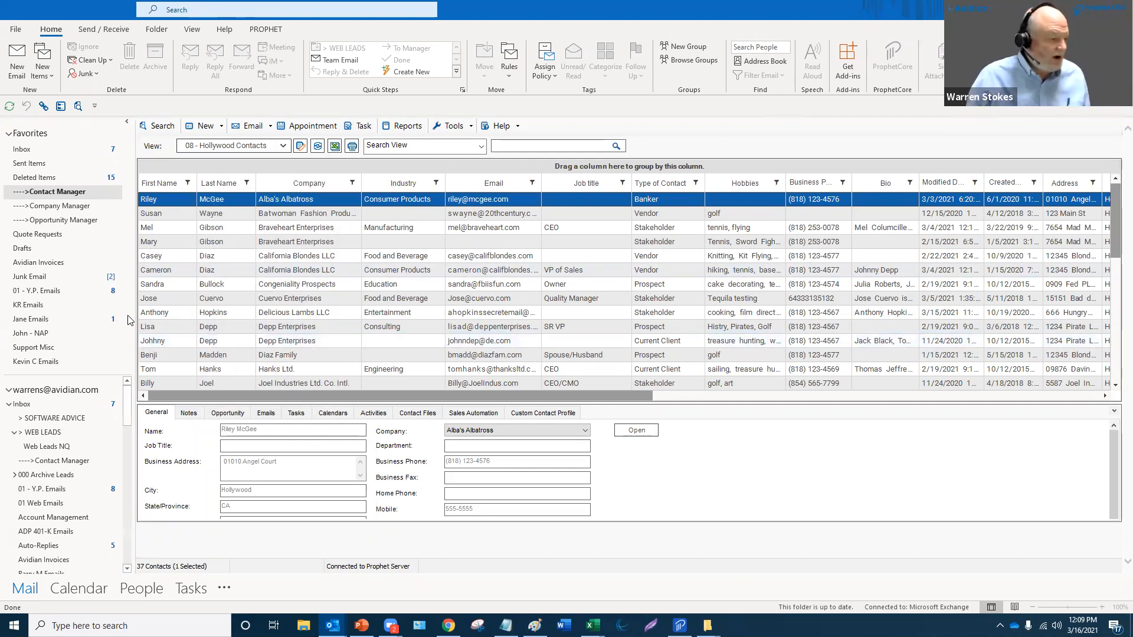
Show the sales automation actions of the CEO contact at Braveheart Enterprises in an enlarged detail area.
click(205, 228)
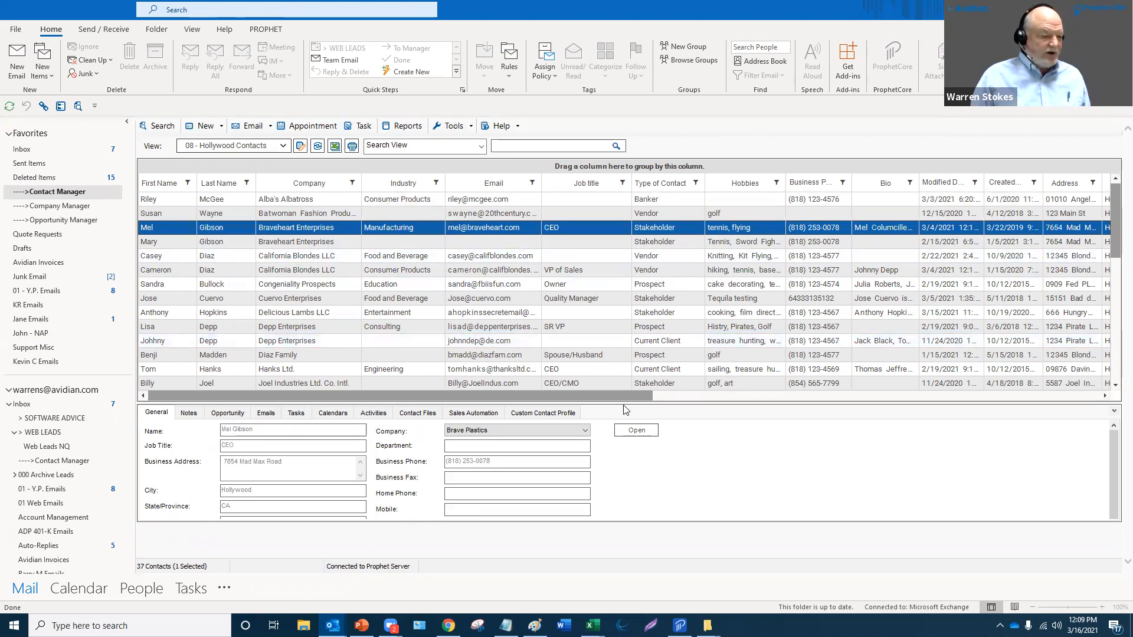
drag(621, 408, 577, 293)
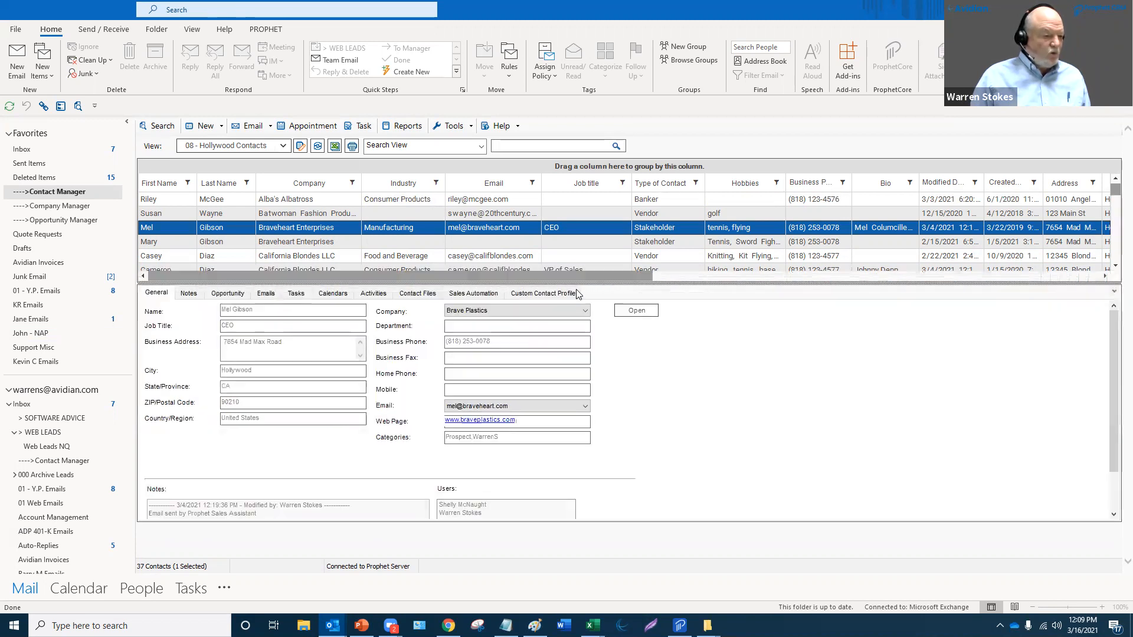
click(484, 300)
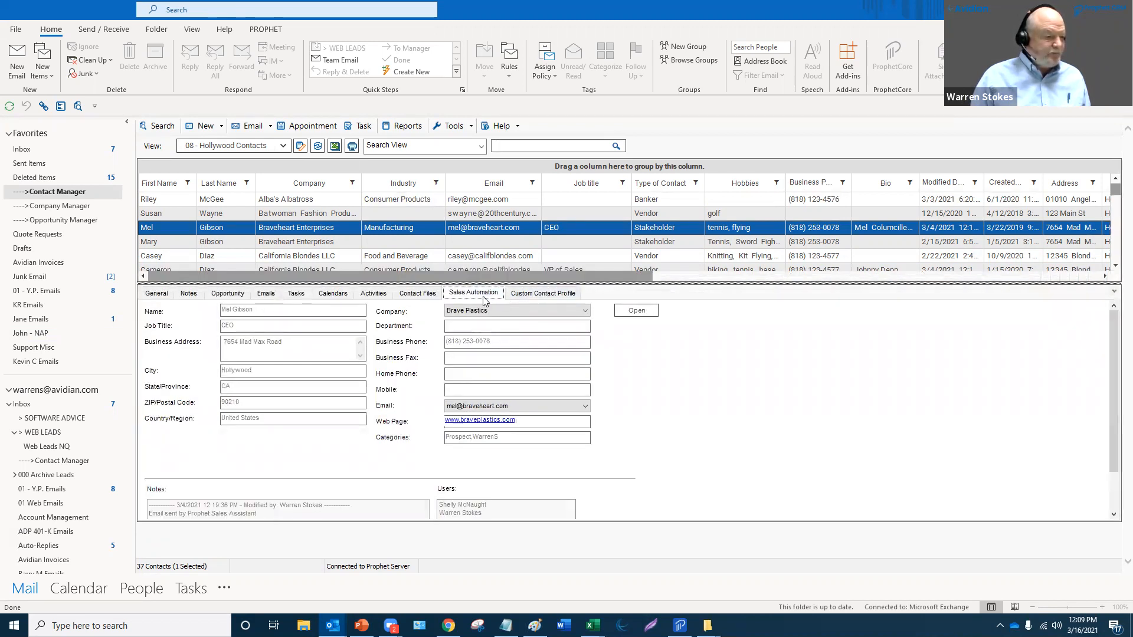
click(260, 231)
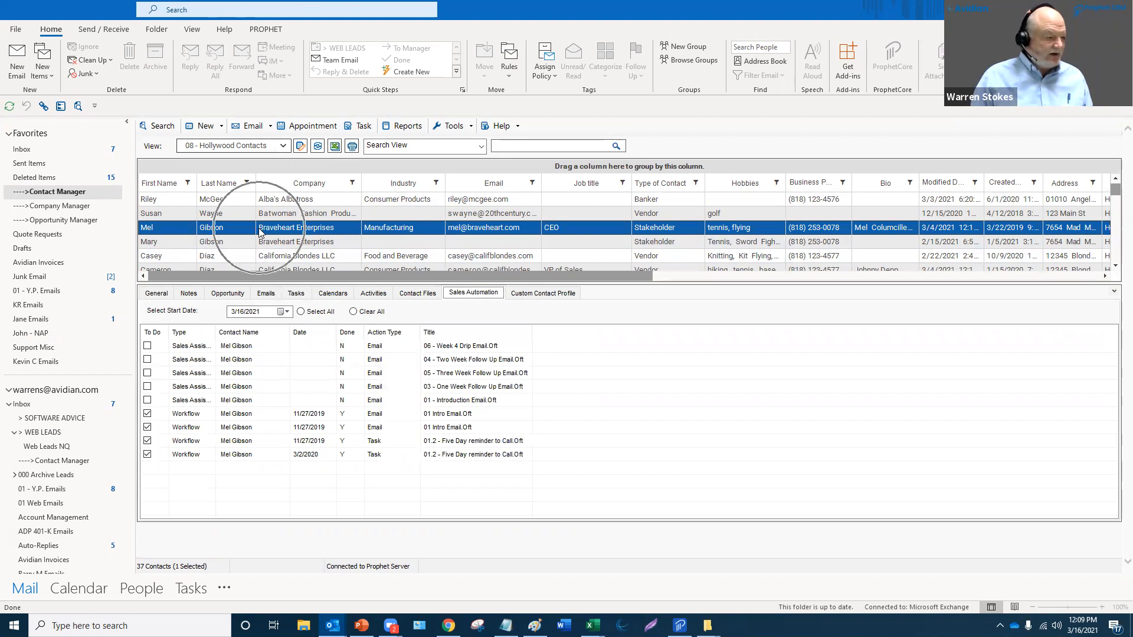
click(483, 300)
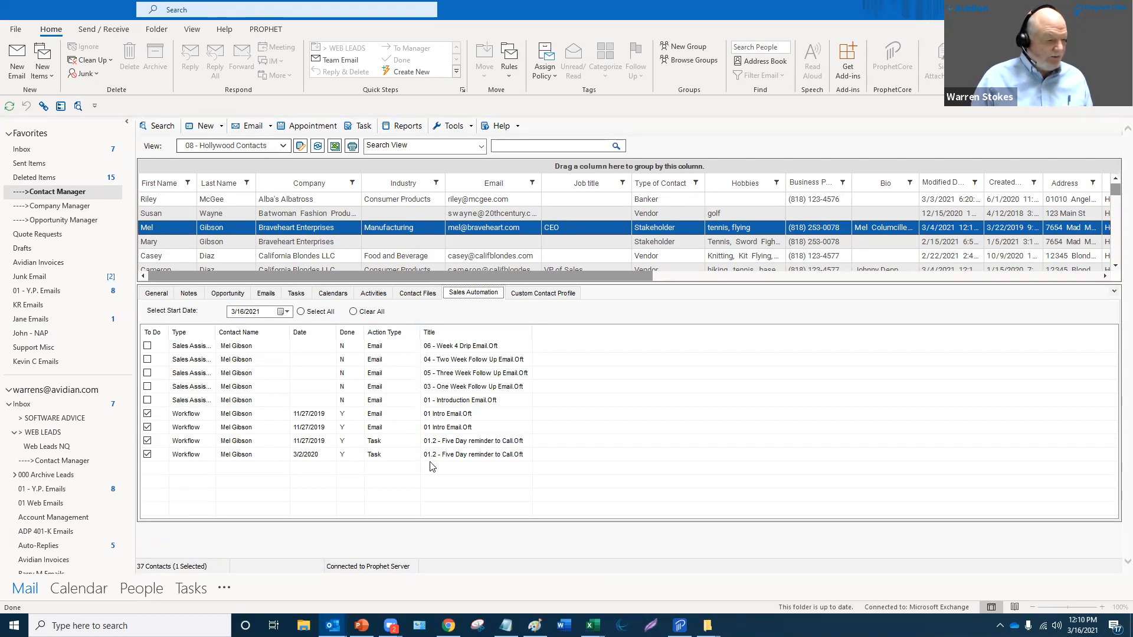
Select all of the contact's sales automation actions, keeping 3/16/2021 as the start date.
click(287, 312)
click(422, 315)
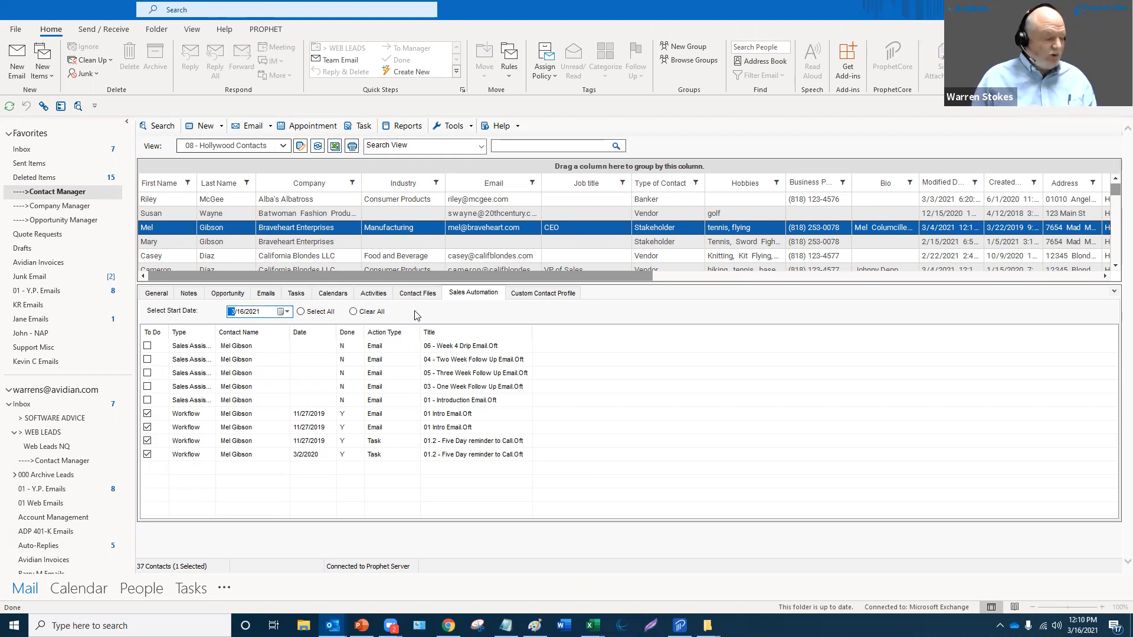
click(302, 312)
click(313, 333)
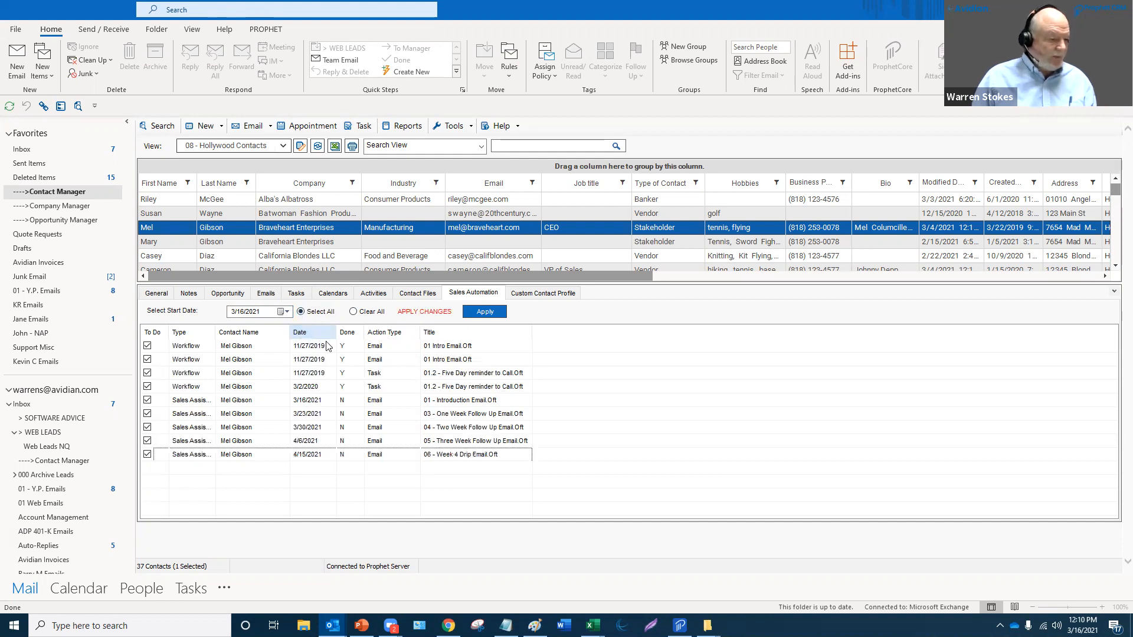
Go through the titles and dates of the contact's sales automation actions and apply the changes.
click(423, 348)
click(424, 358)
click(428, 375)
click(437, 387)
click(444, 414)
click(440, 427)
click(426, 456)
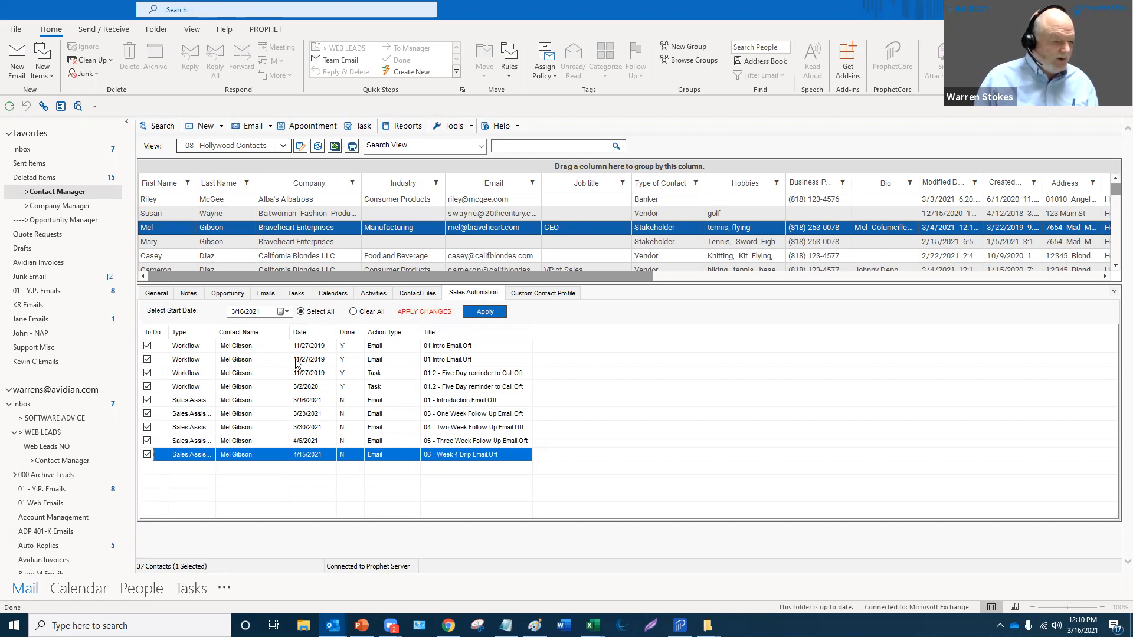
click(344, 400)
click(484, 311)
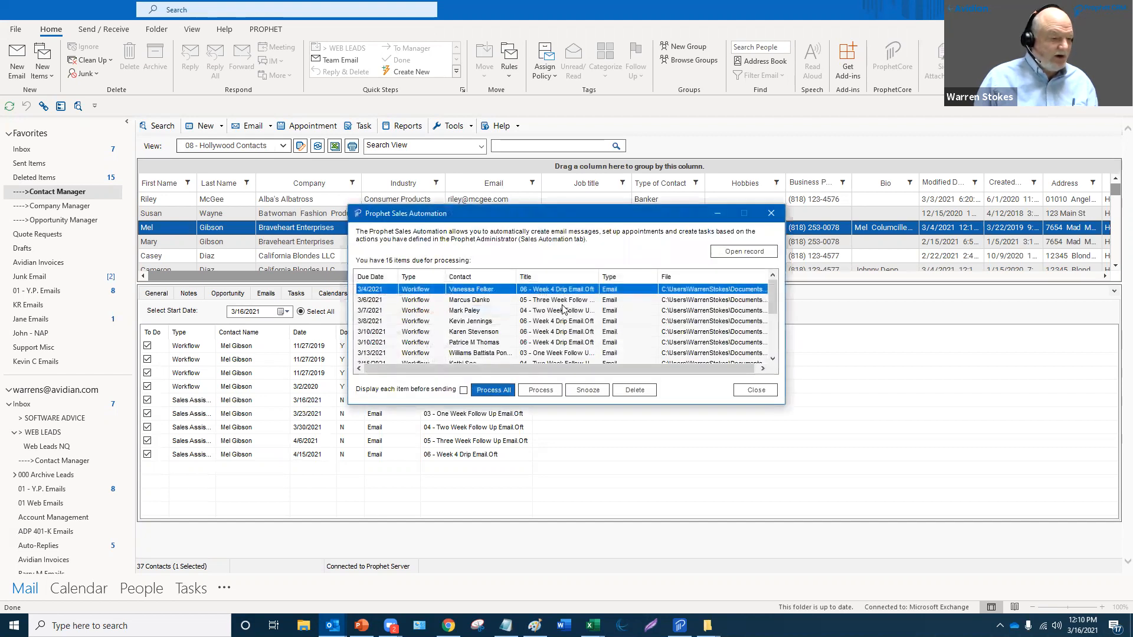
Sort the items due for processing by contact, look through the list and close it without processing anything.
click(471, 277)
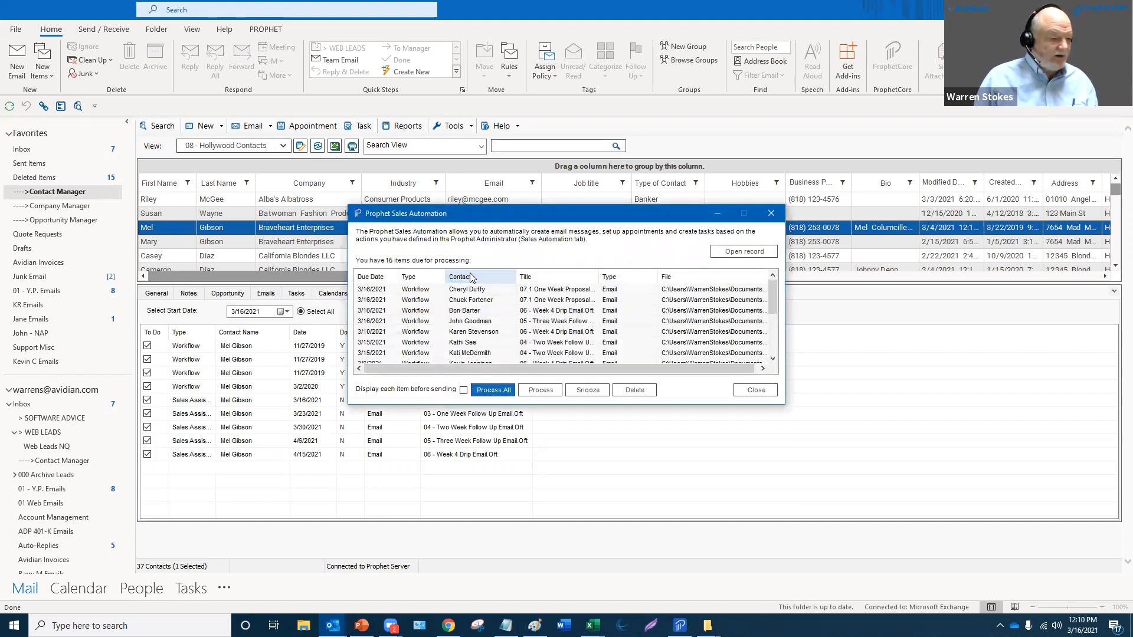
scroll(483, 323, down, 2)
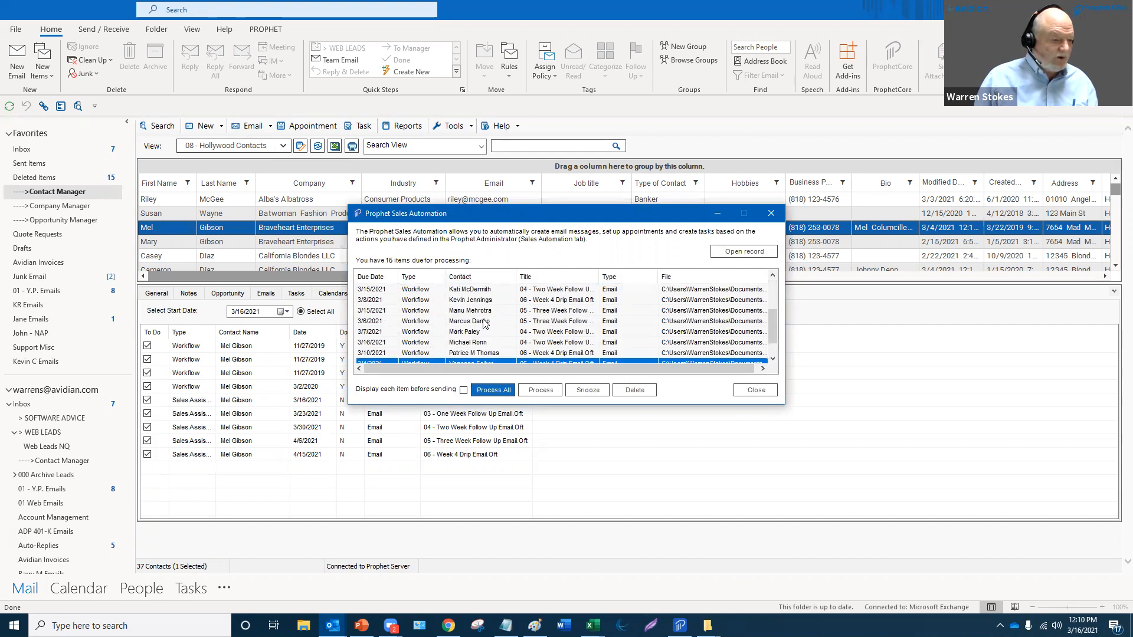
scroll(484, 323, down, 1)
scroll(484, 323, up, 3)
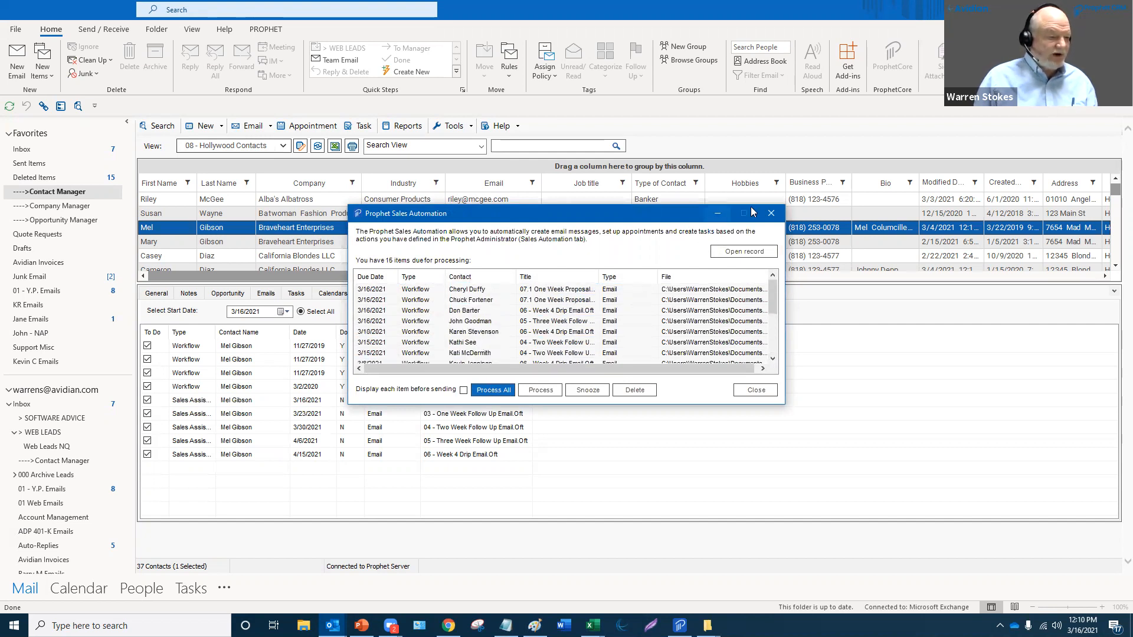
click(770, 214)
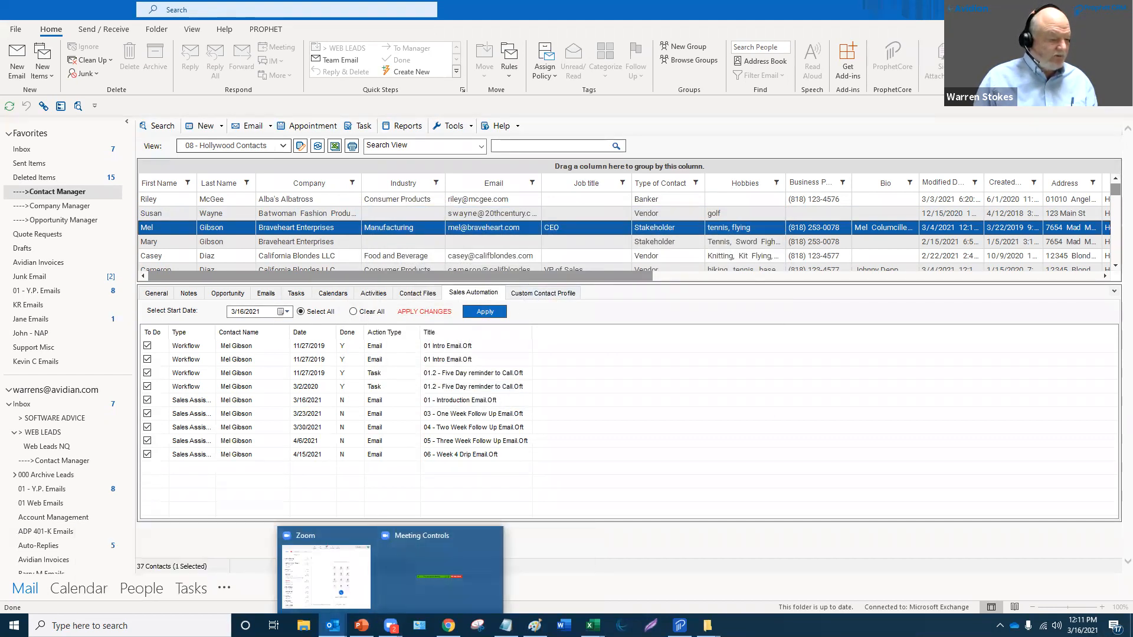
Switch to the Company Manager and review the sales automation actions of Pitt International in an enlarged detail area.
mouse_move(333, 624)
click(384, 599)
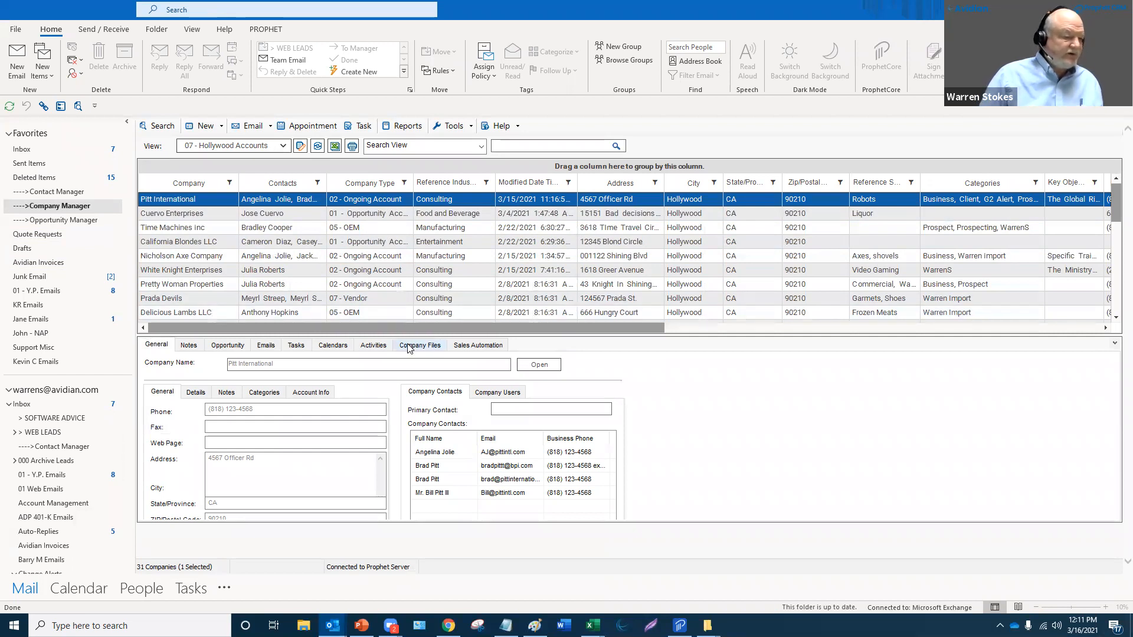
click(466, 348)
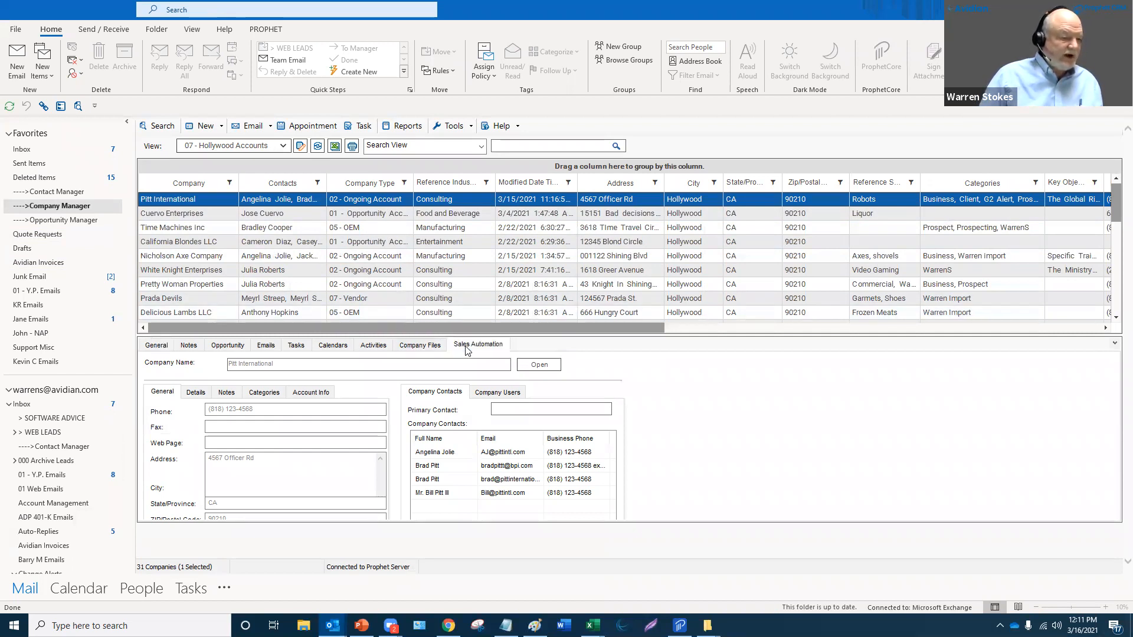
drag(466, 335, 463, 273)
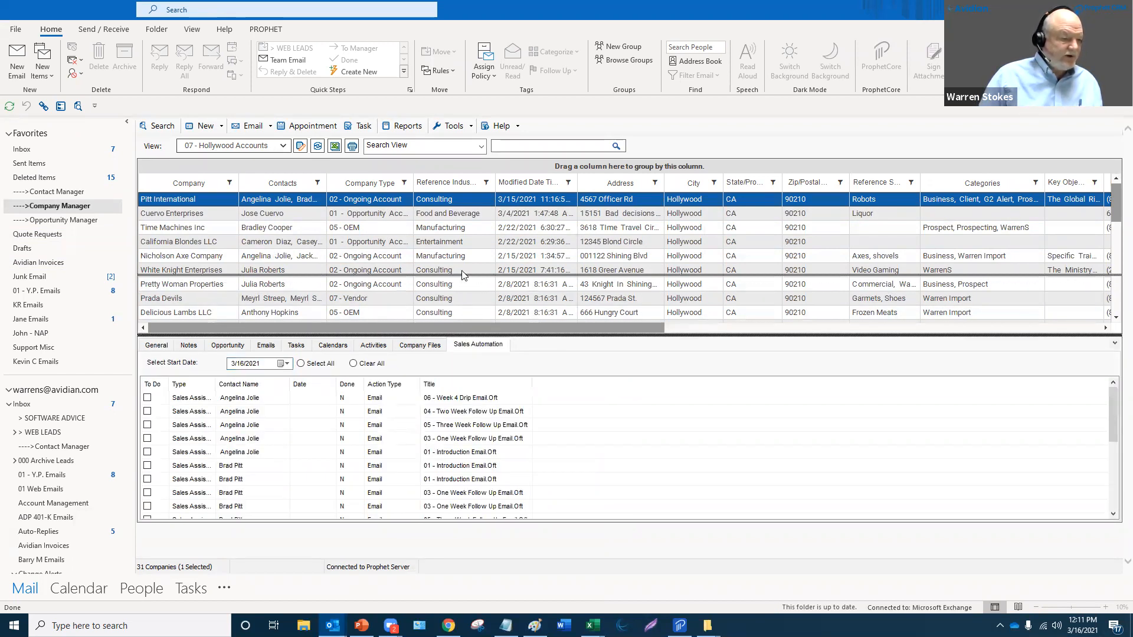
scroll(371, 447, down, 1)
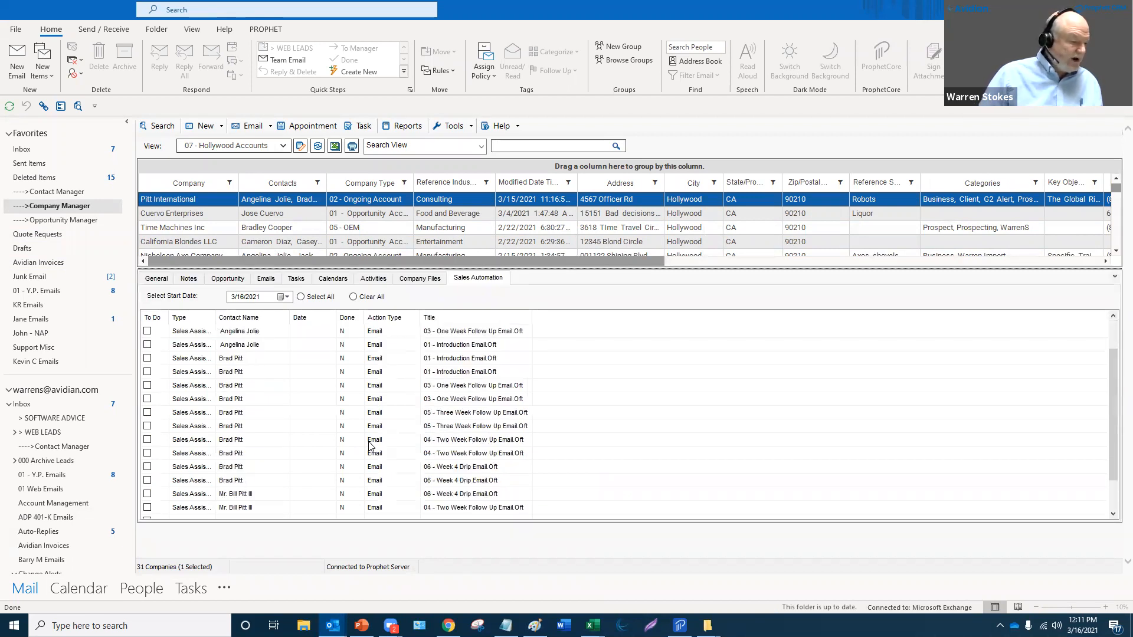
scroll(370, 447, down, 1)
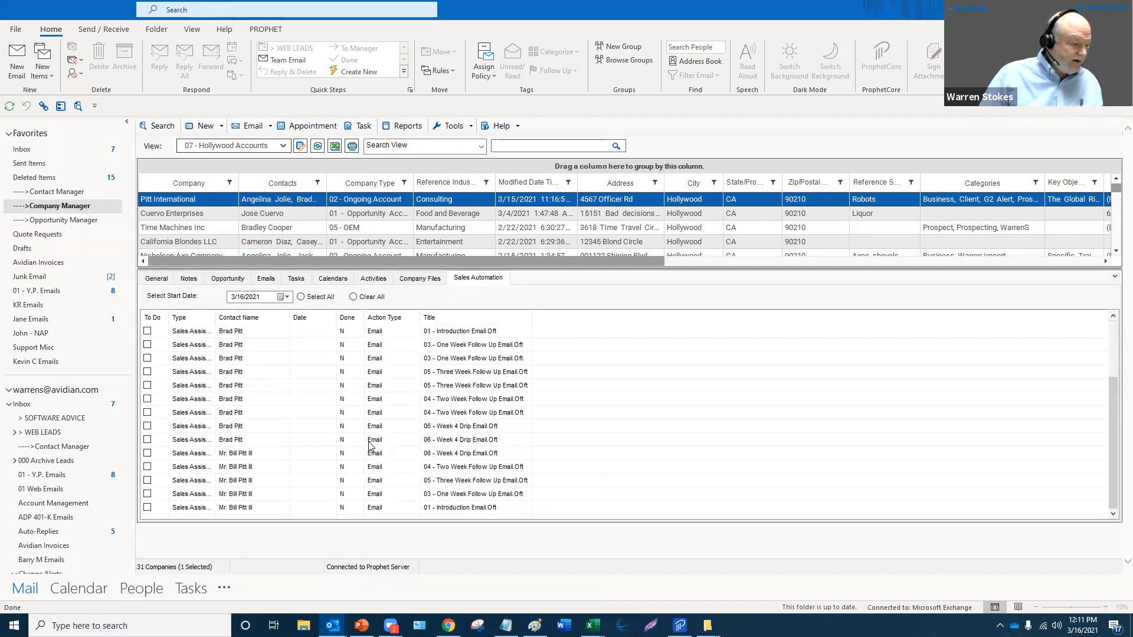
scroll(371, 447, up, 2)
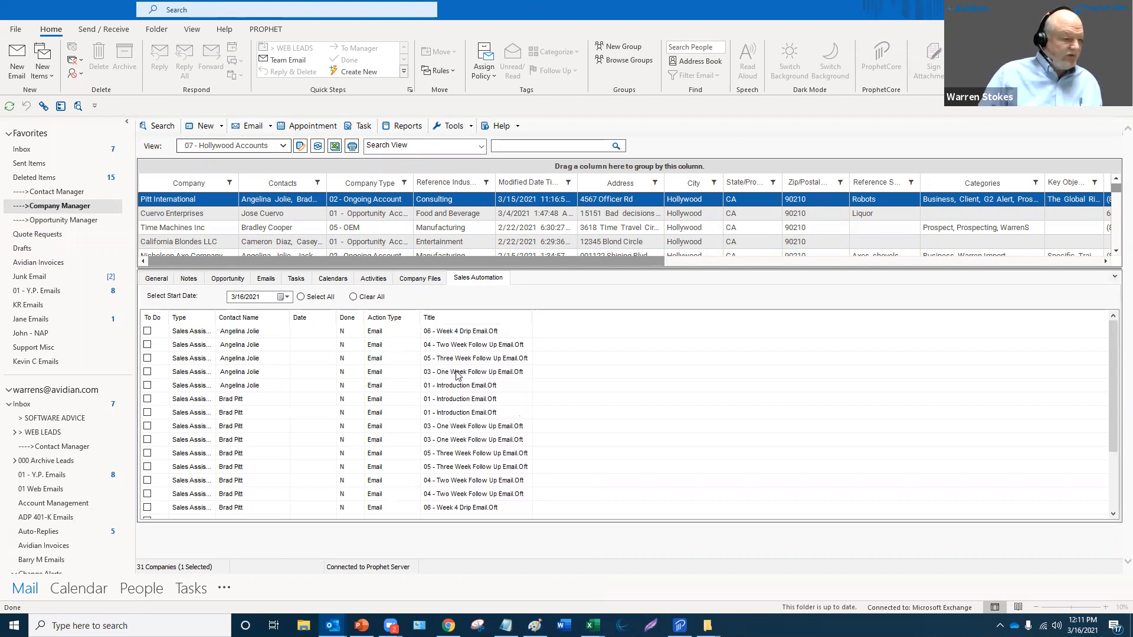
Select and clear all Pitt International actions, and mark only the first contact's five emails, from Introduction to Week 4 Drip.
click(302, 297)
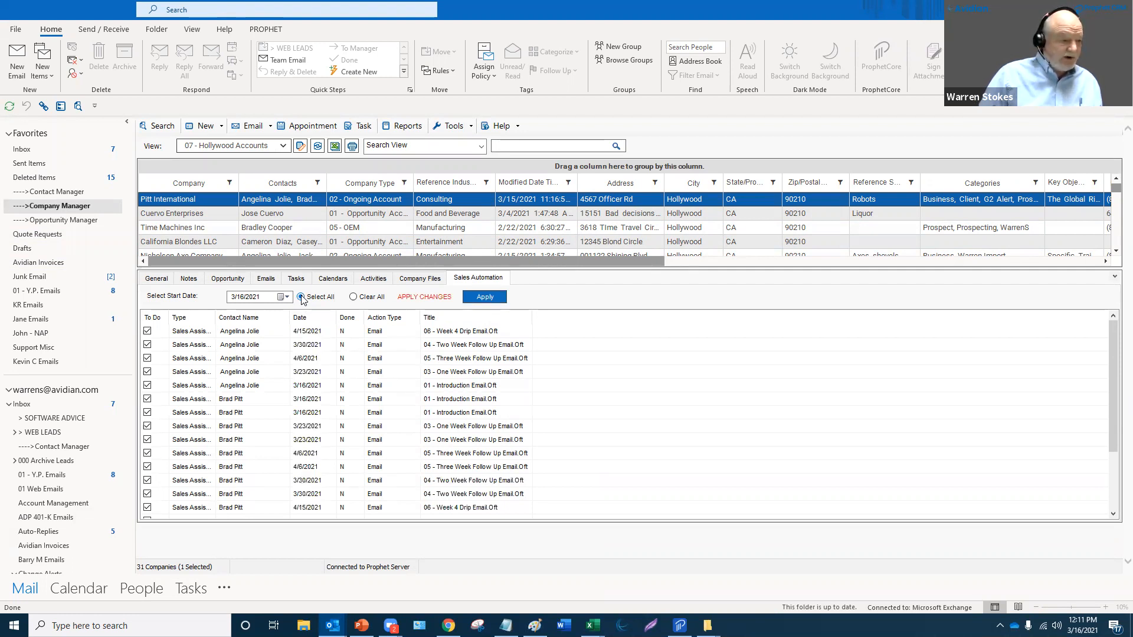
click(354, 296)
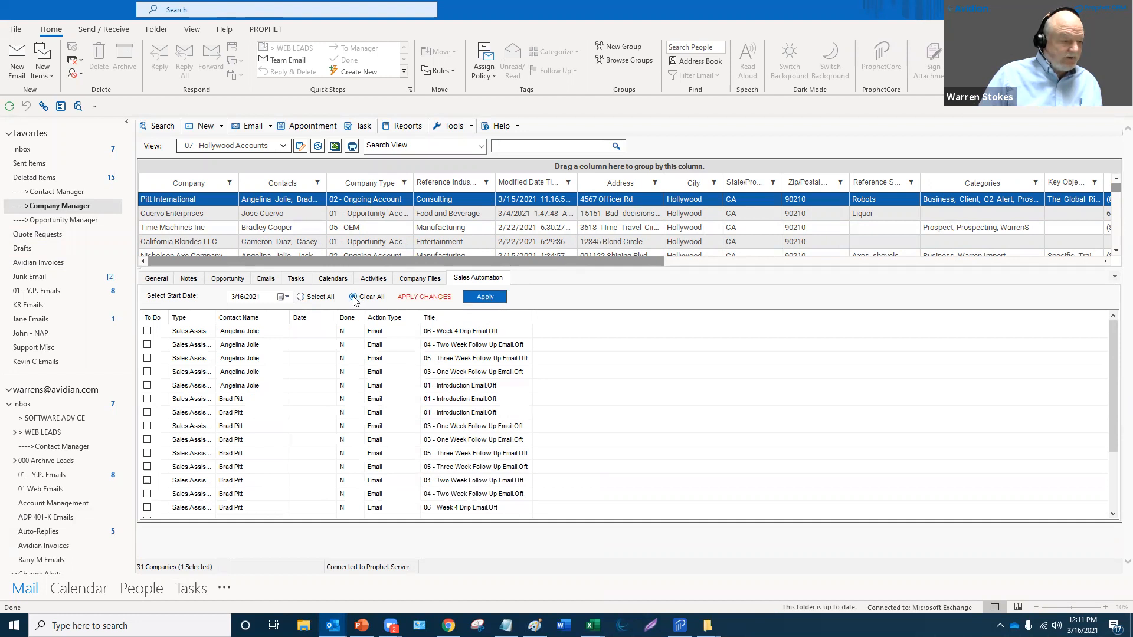
click(147, 331)
click(147, 345)
click(146, 358)
click(147, 372)
click(147, 385)
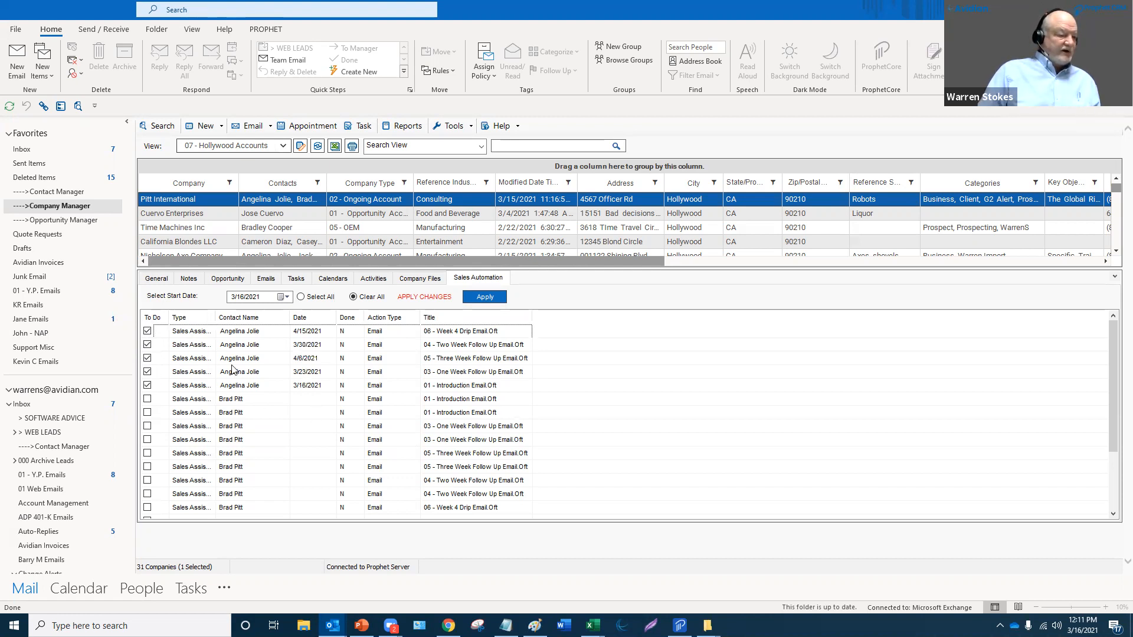
Mark one Introduction, One Week, Three Week and Two Week Follow Up email each for the second contact name.
click(147, 399)
click(148, 427)
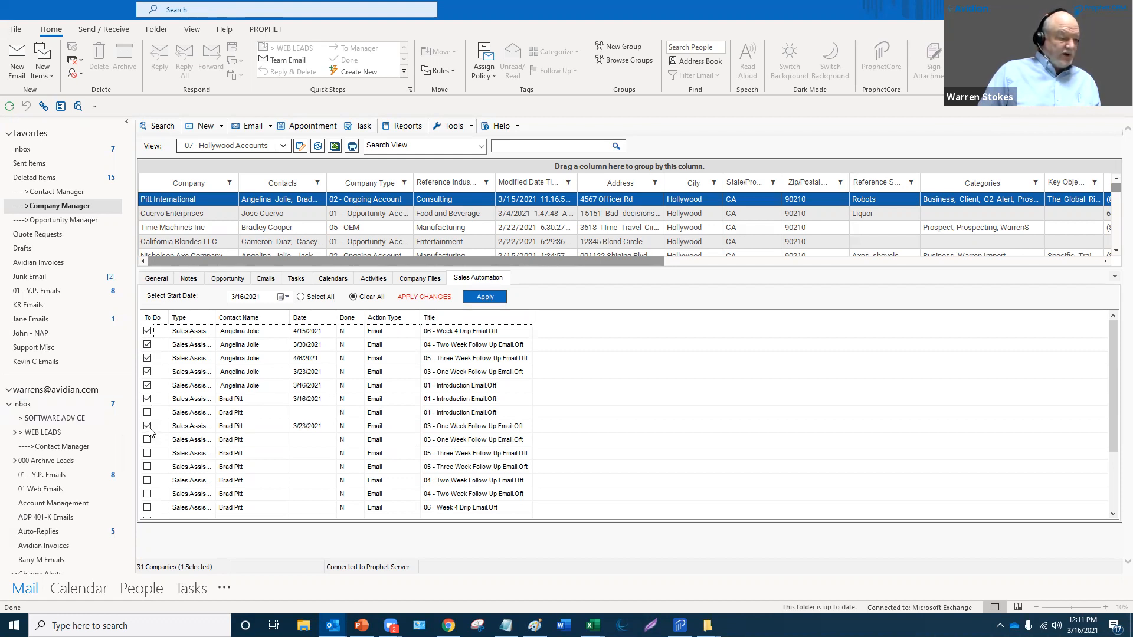
click(147, 453)
click(147, 480)
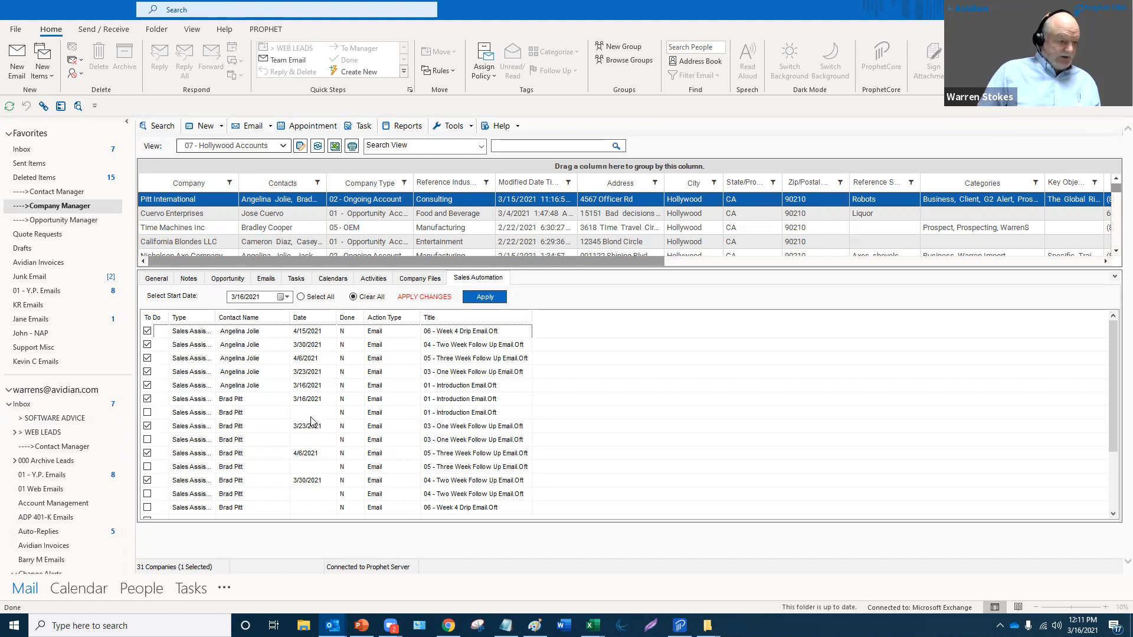
click(312, 480)
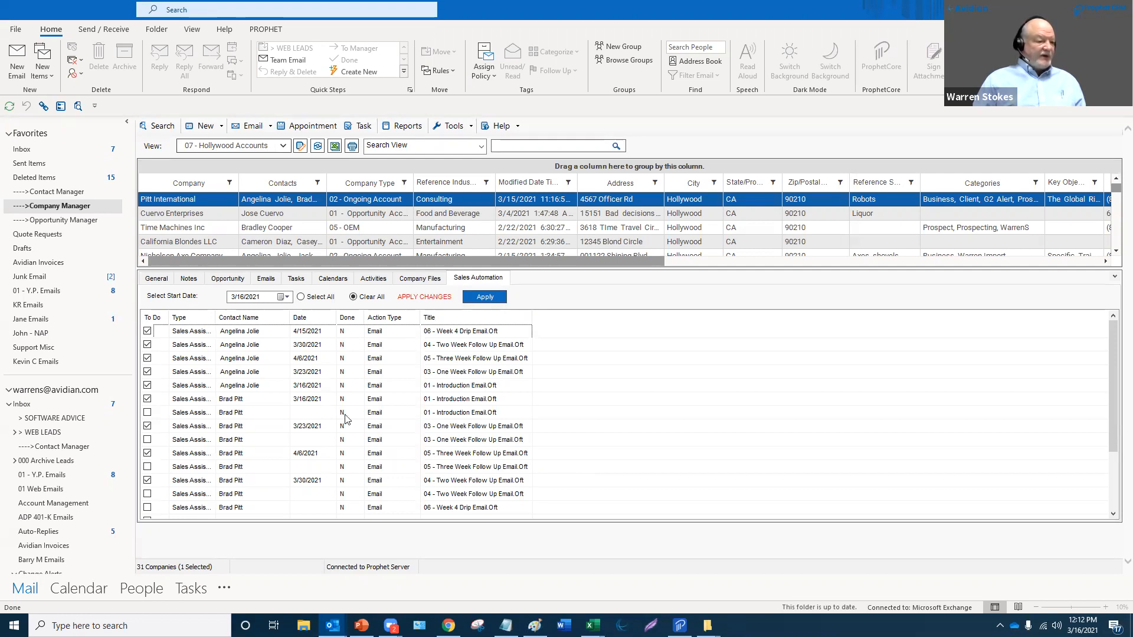
Select all sales automation actions for every Pitt International contact, keeping 3/16/2021 as the start date.
click(301, 297)
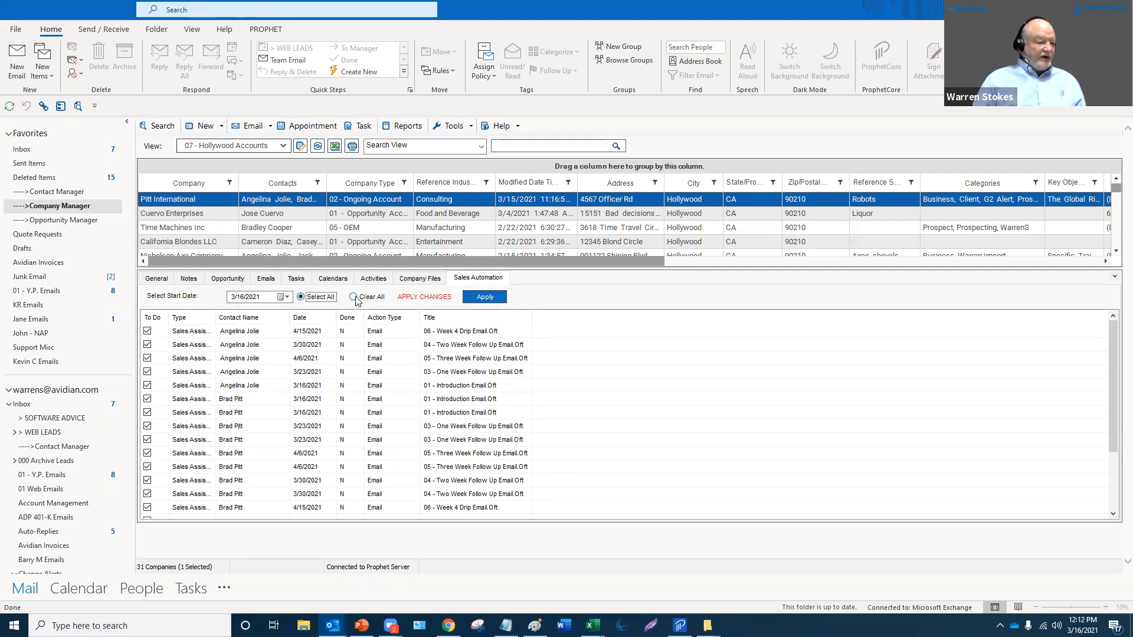
click(353, 297)
click(300, 298)
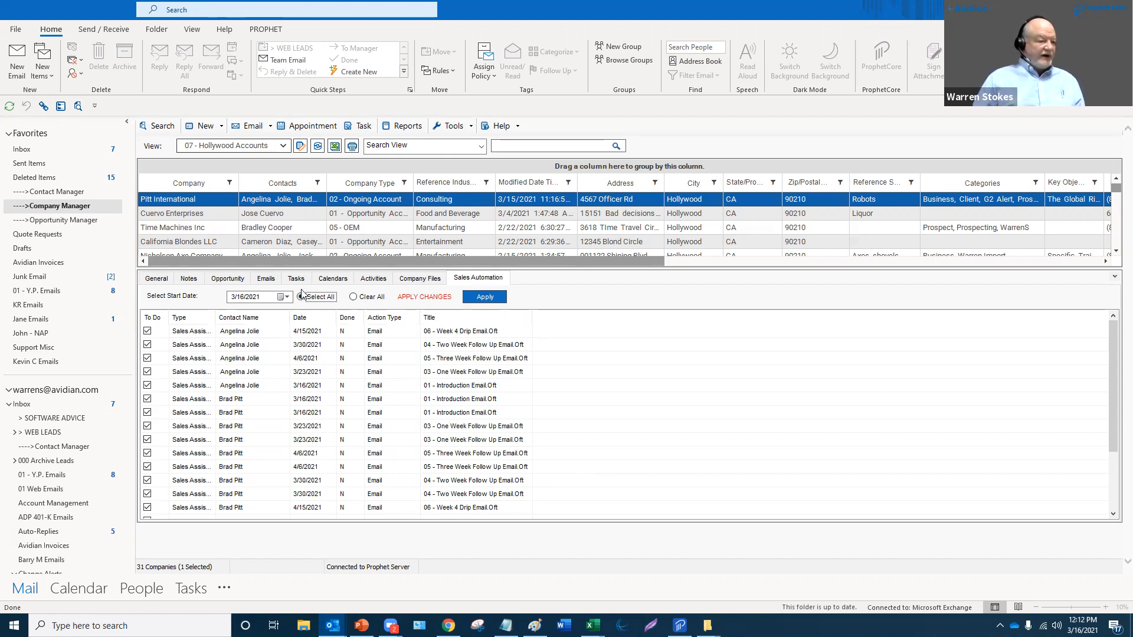
click(288, 297)
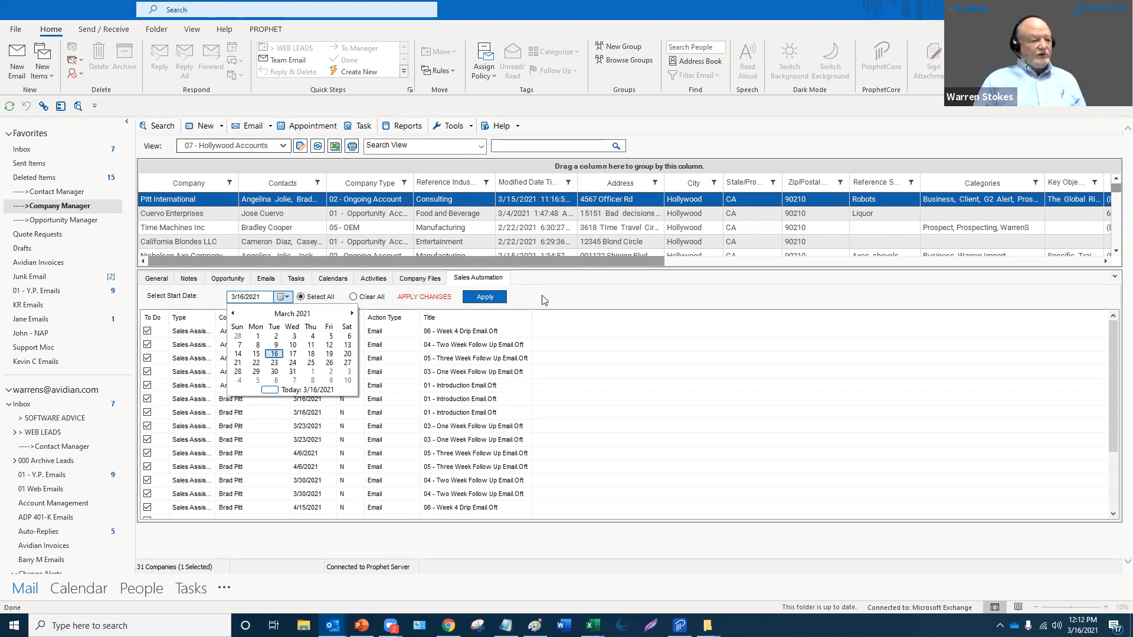
click(569, 299)
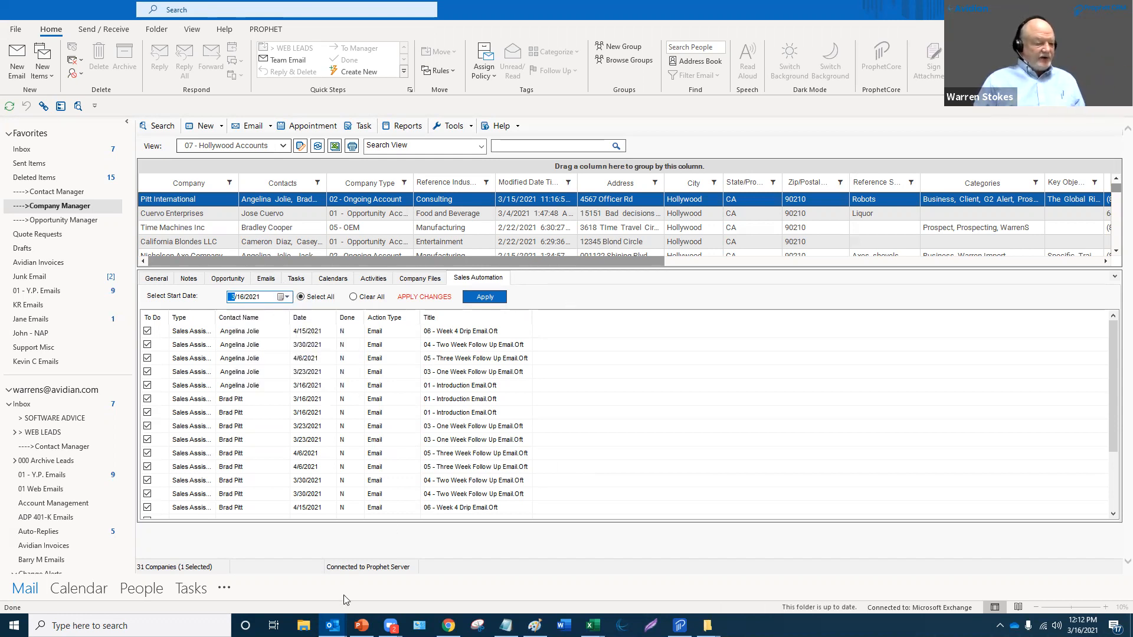
Switch to the Opportunity Manager and open the workflow actions of the Time Machines Inc opportunity.
mouse_move(333, 624)
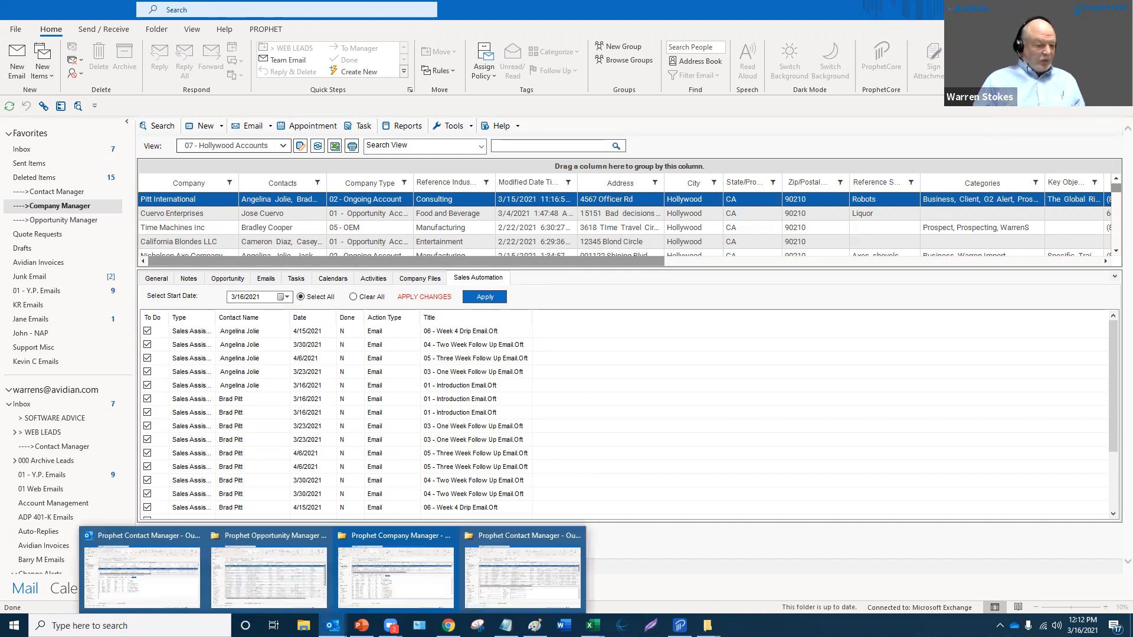
click(293, 587)
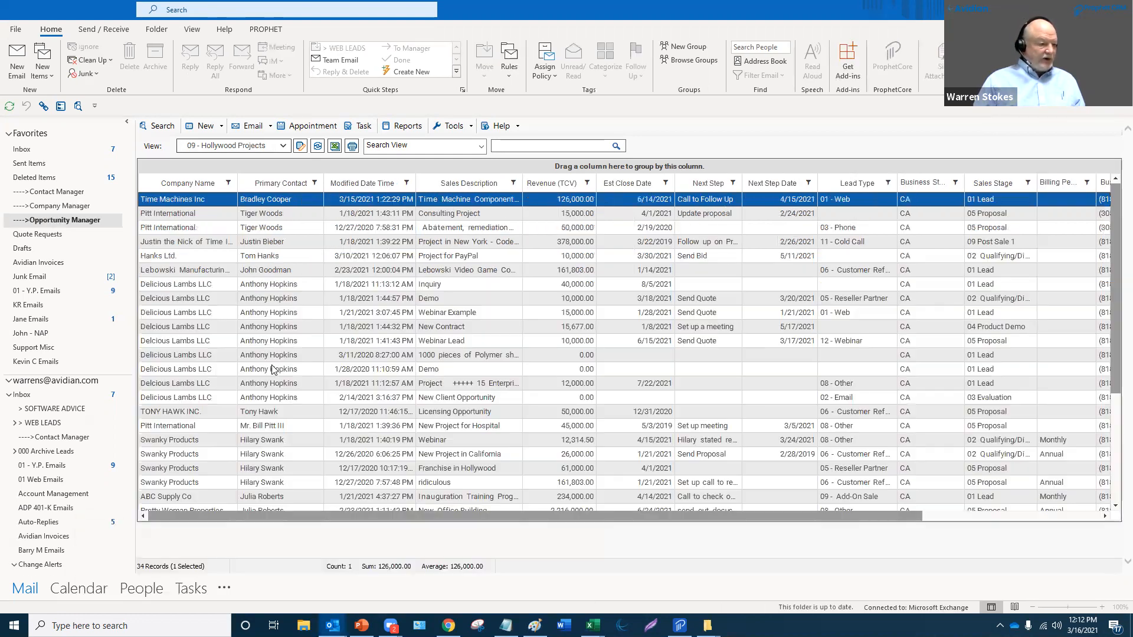
double_click(289, 204)
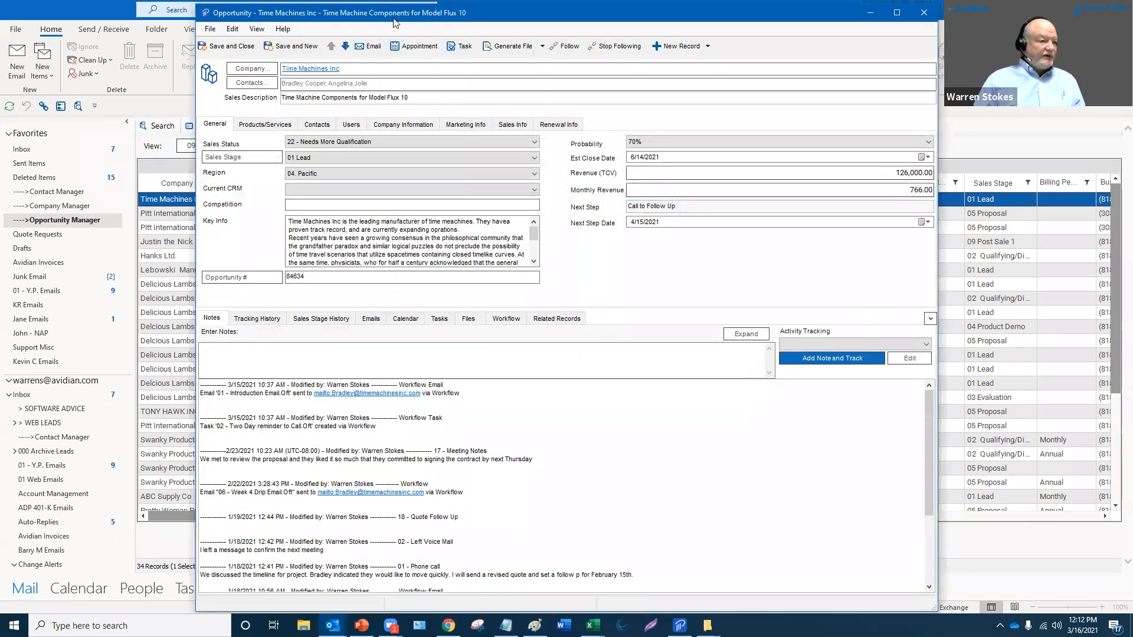
drag(392, 17, 386, 28)
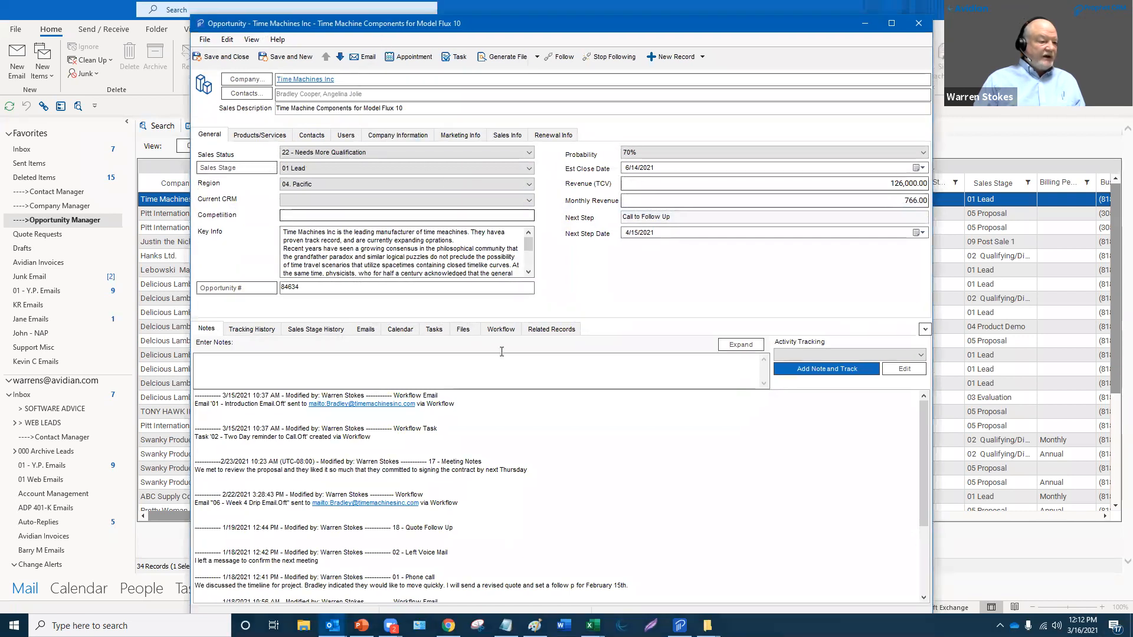
click(501, 331)
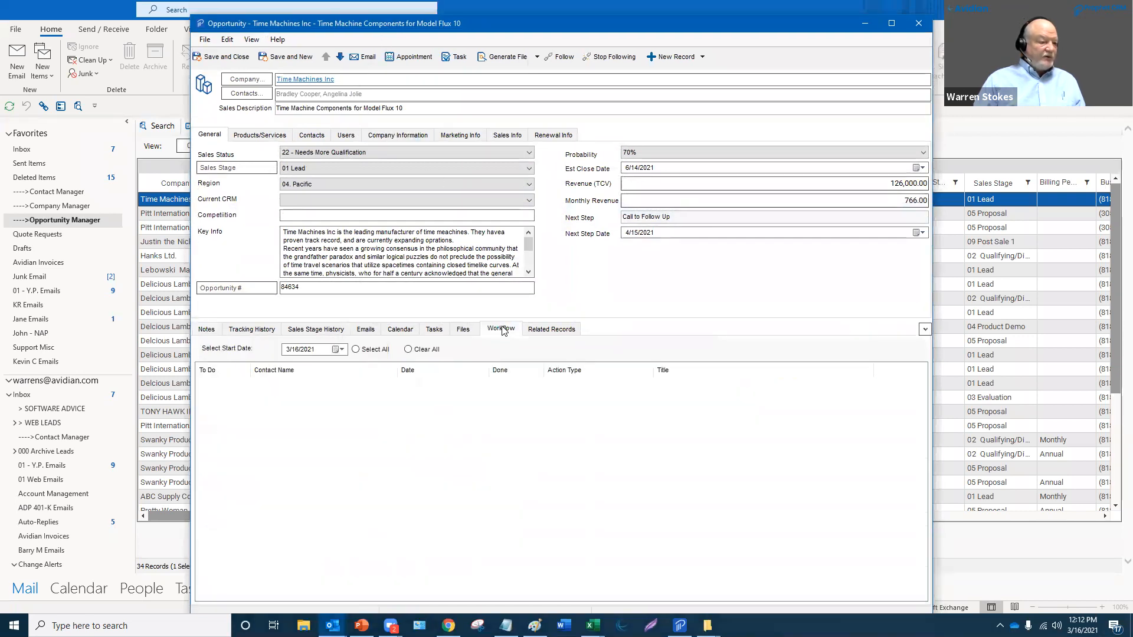
Clear all remaining workflow actions of the Time Machines Inc opportunity, apply the change, and save and close the record.
click(408, 349)
click(539, 350)
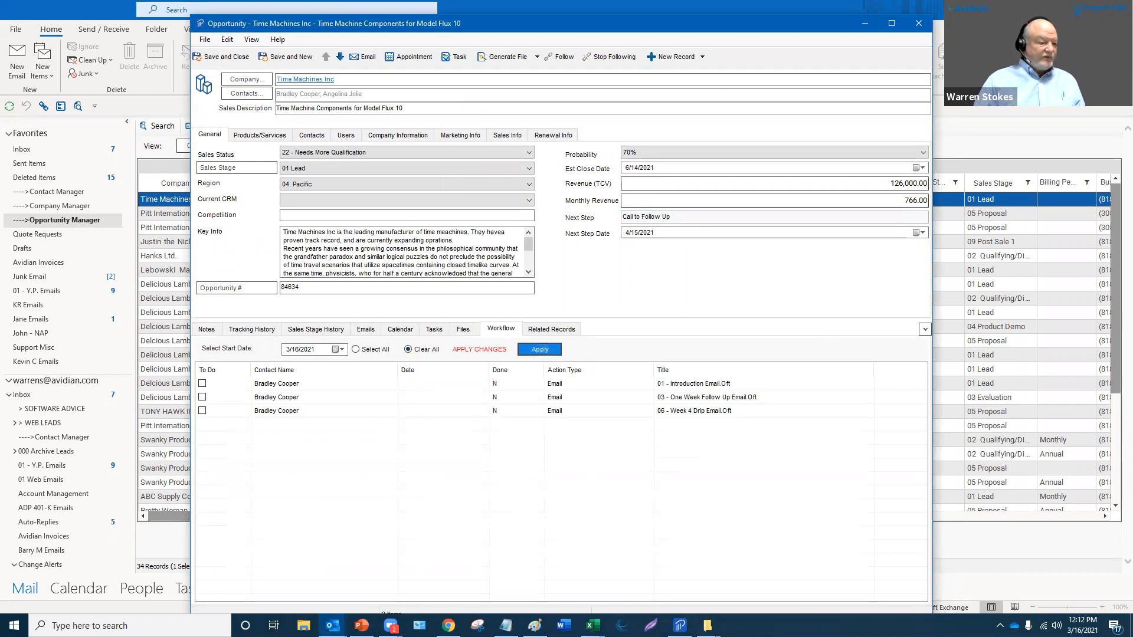
click(234, 57)
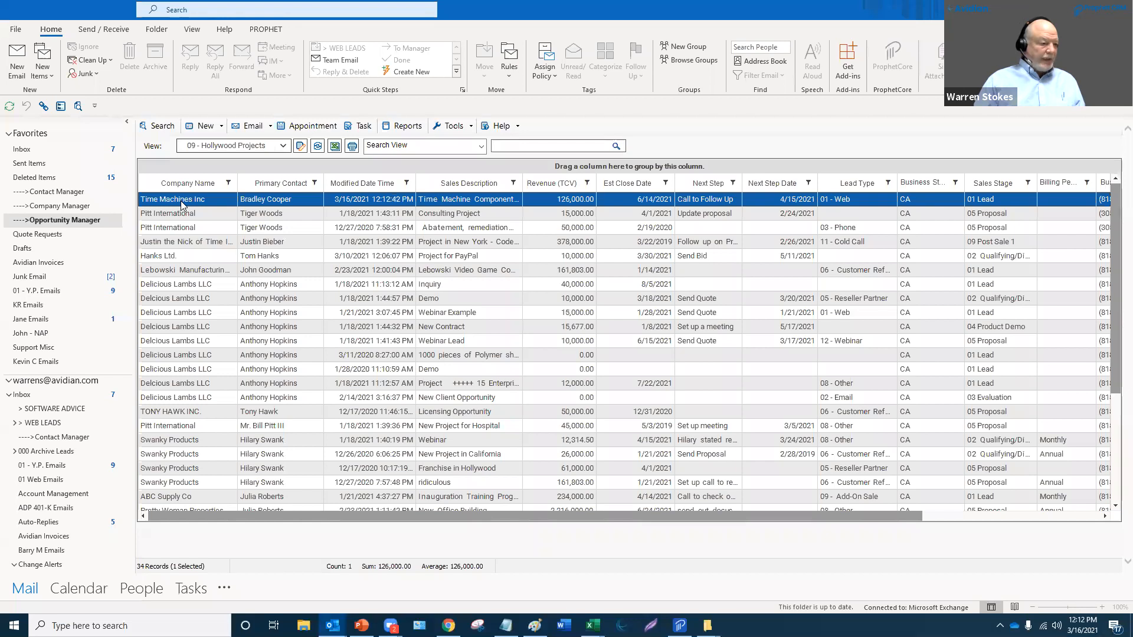
Reopen the Time Machines Inc opportunity and process the workflow actions for the 01 Lead sales stage.
double_click(182, 205)
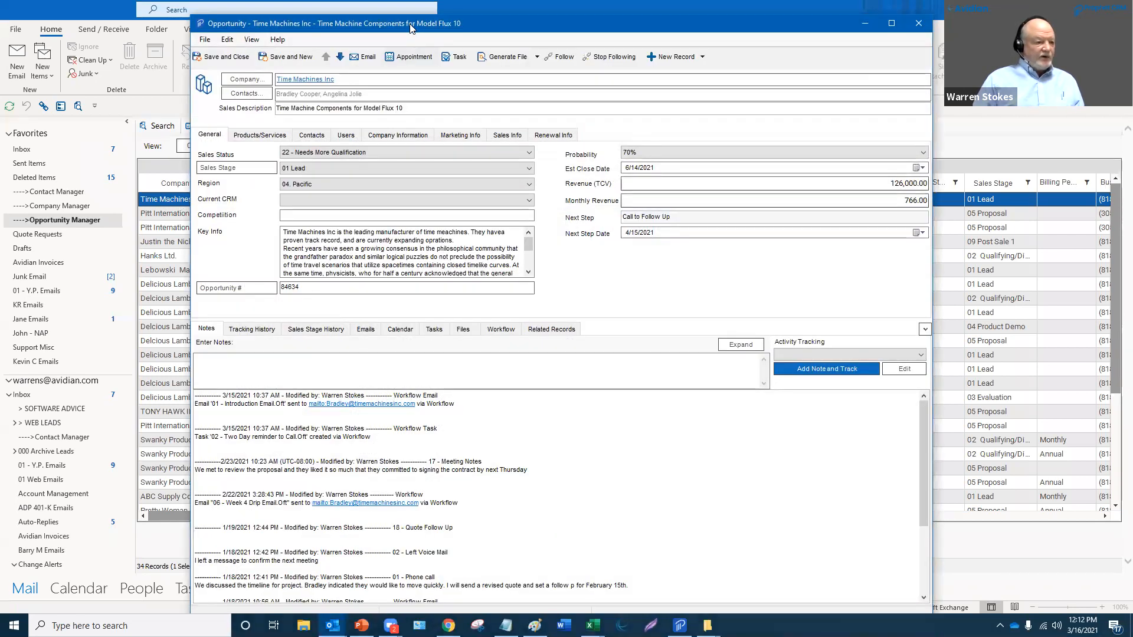
click(498, 323)
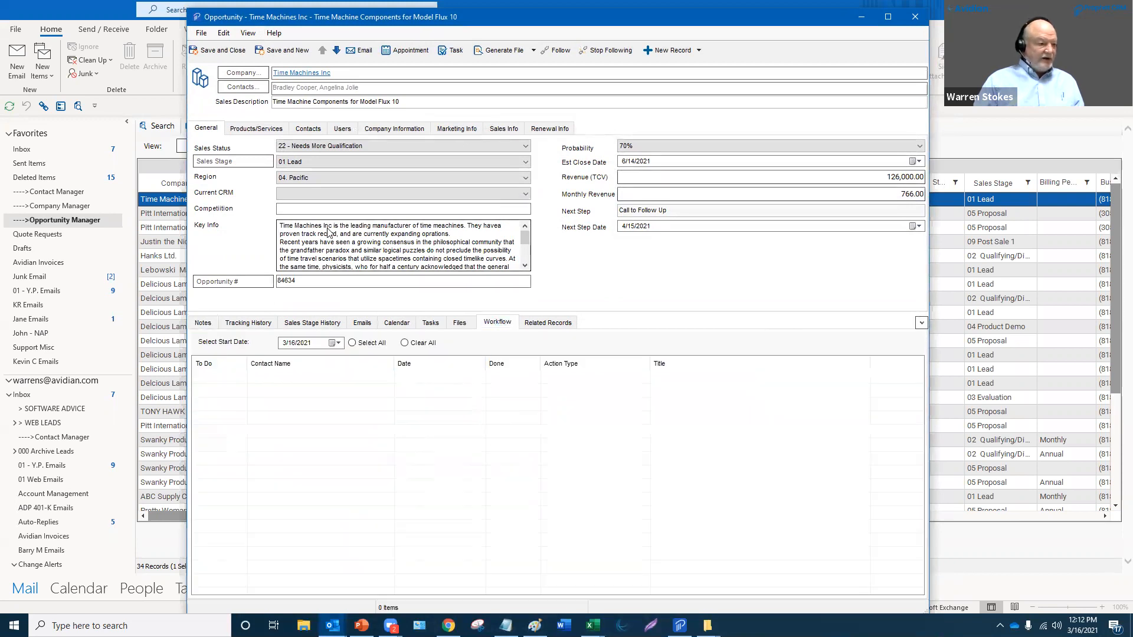
click(296, 163)
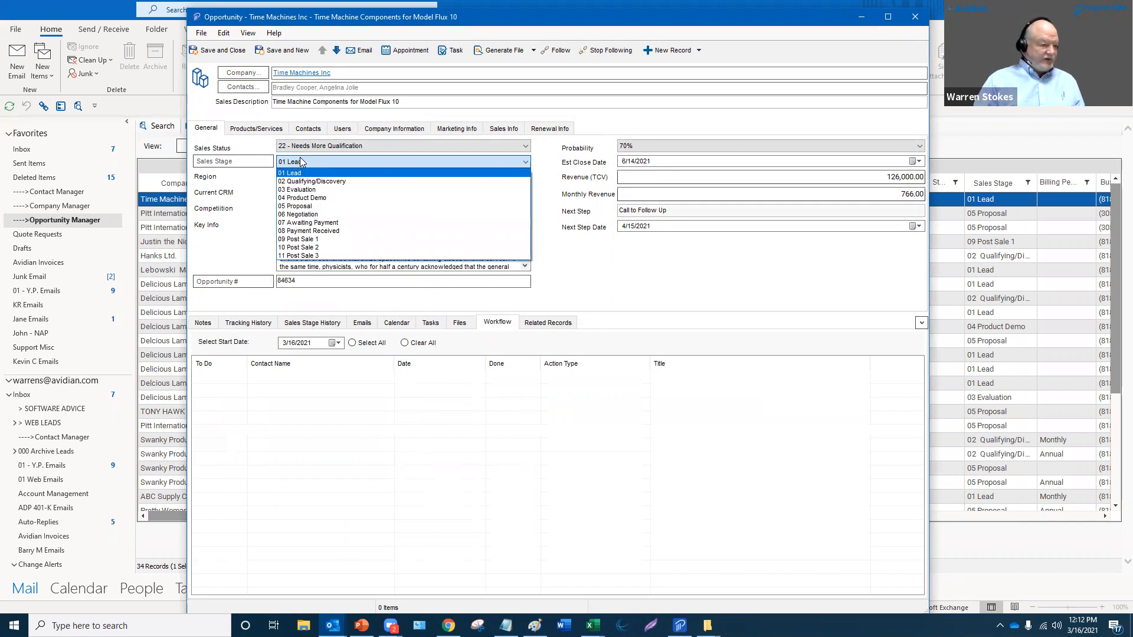
click(301, 160)
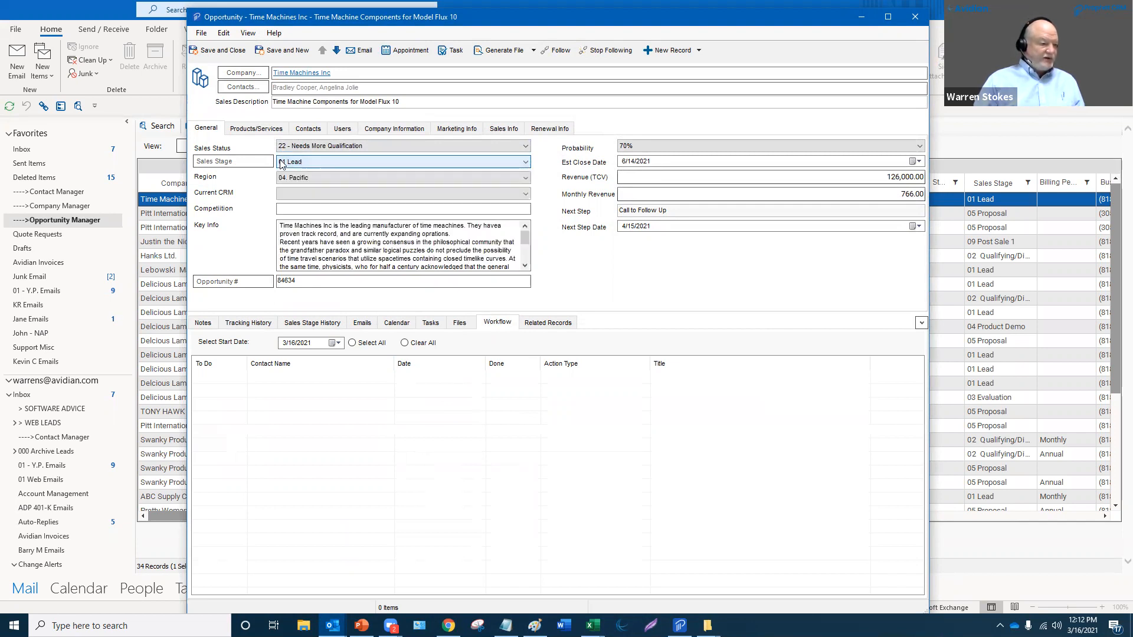
click(244, 165)
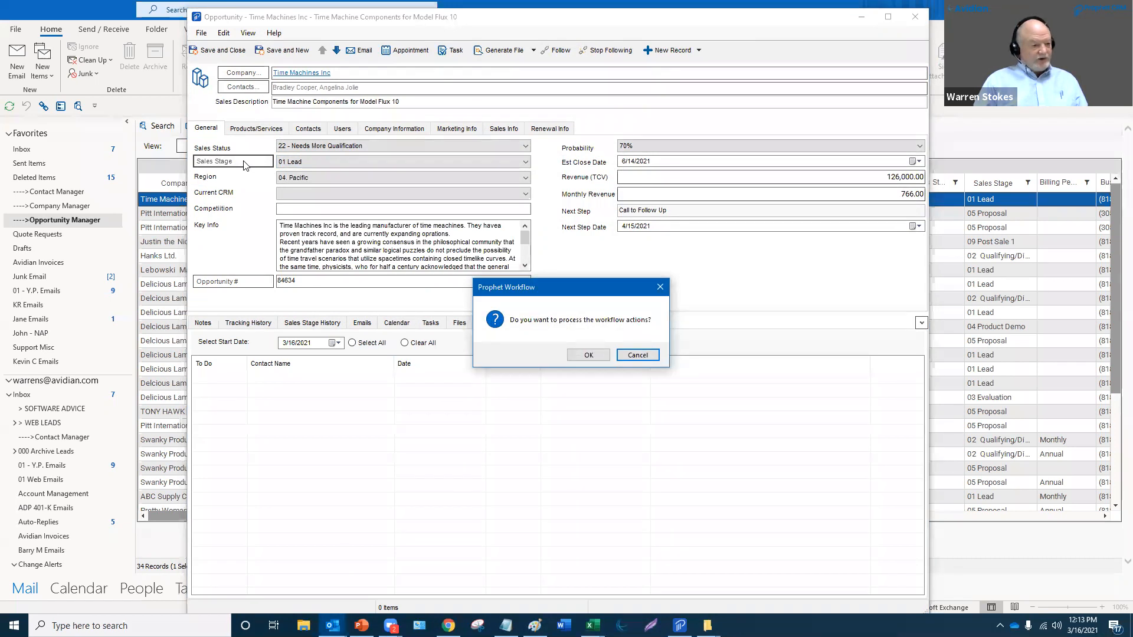
click(586, 356)
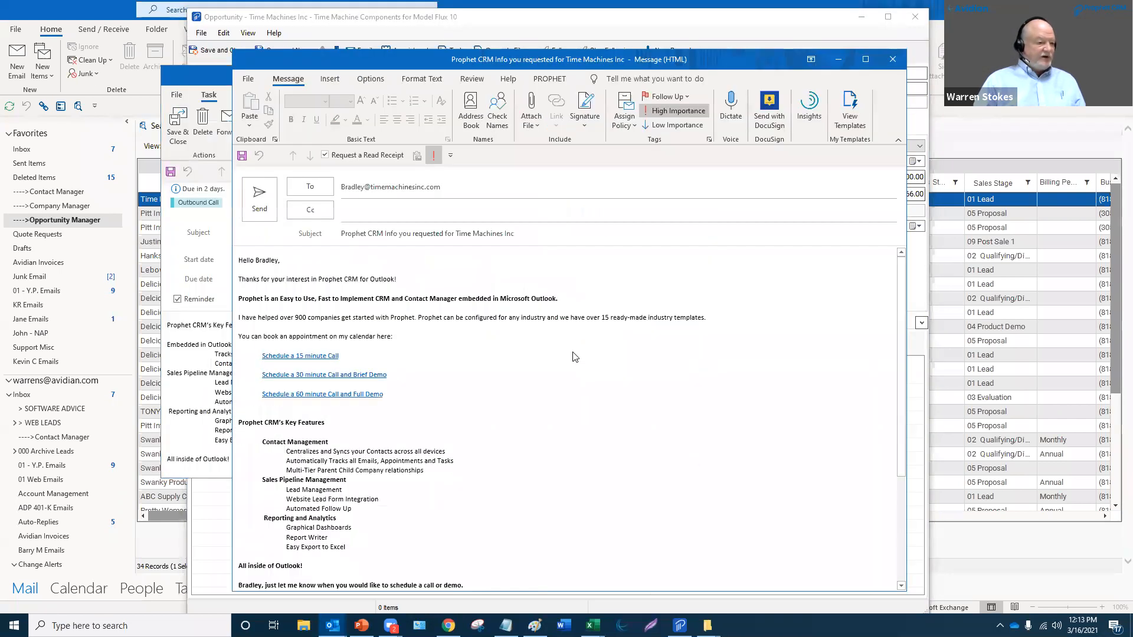
Enlarge the generated introduction email and examine its personalised greeting, the company name in the subject, and the body text.
click(508, 406)
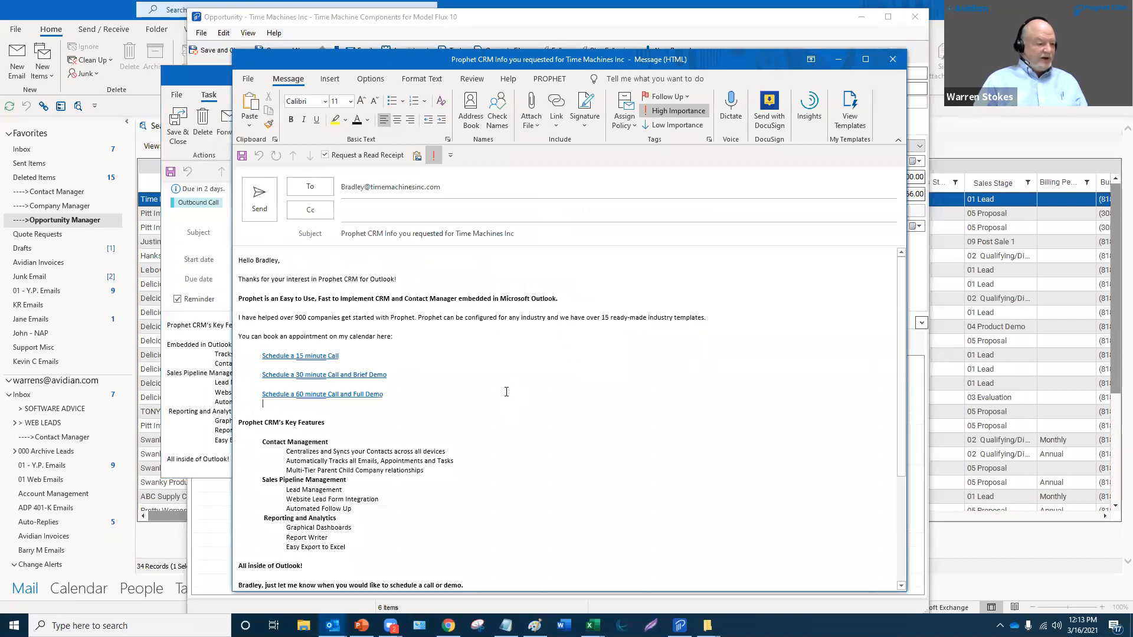
scroll(506, 391, down, 5)
scroll(506, 387, up, 5)
ctrl+scroll(507, 385, up, 4)
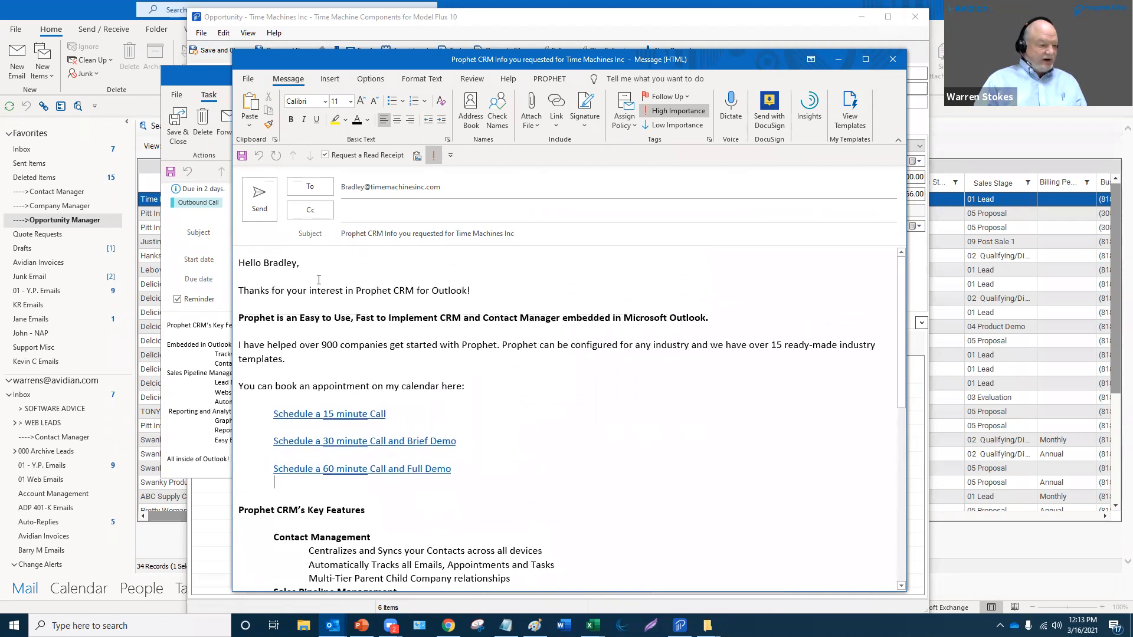
drag(319, 268, 237, 264)
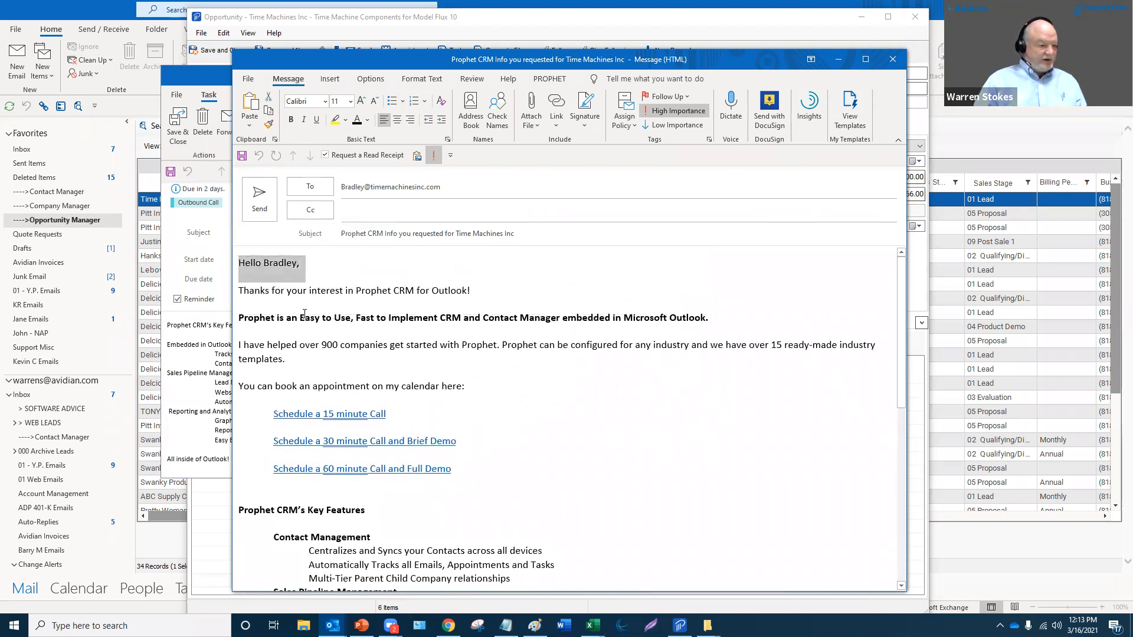
click(304, 314)
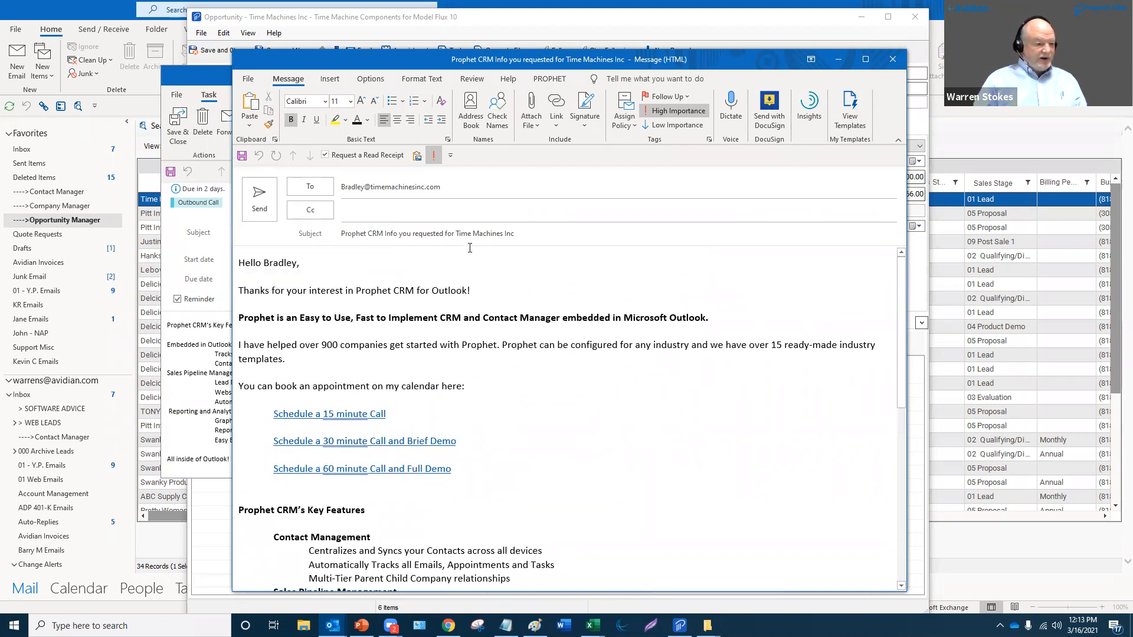
drag(456, 233, 514, 234)
click(534, 348)
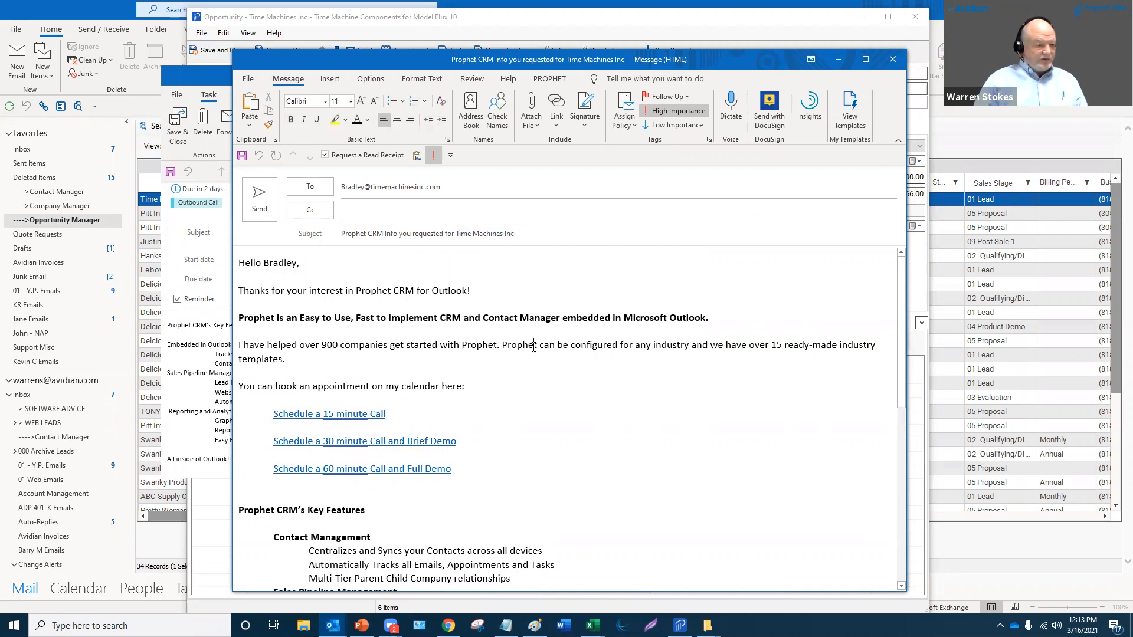
scroll(534, 348, down, 6)
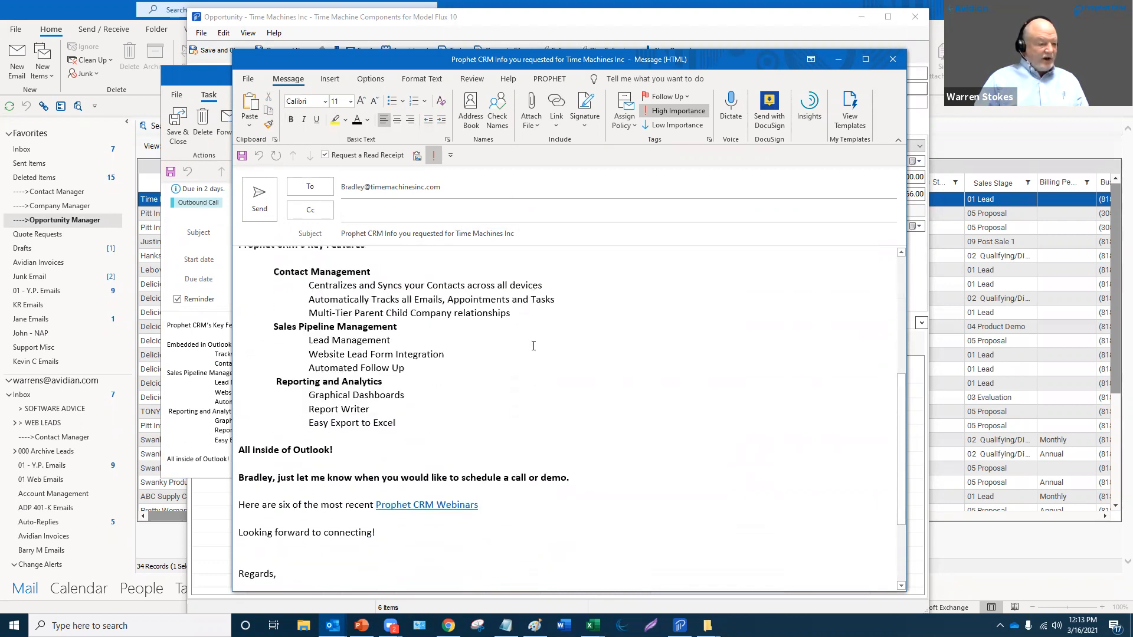
drag(287, 473, 238, 473)
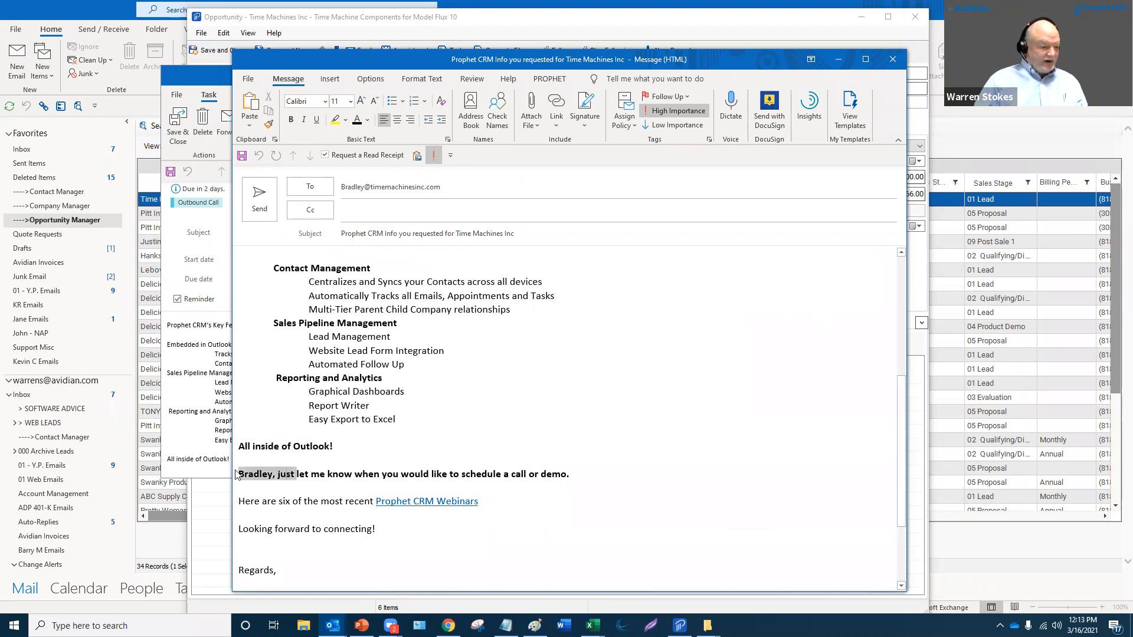
click(583, 423)
scroll(582, 420, up, 5)
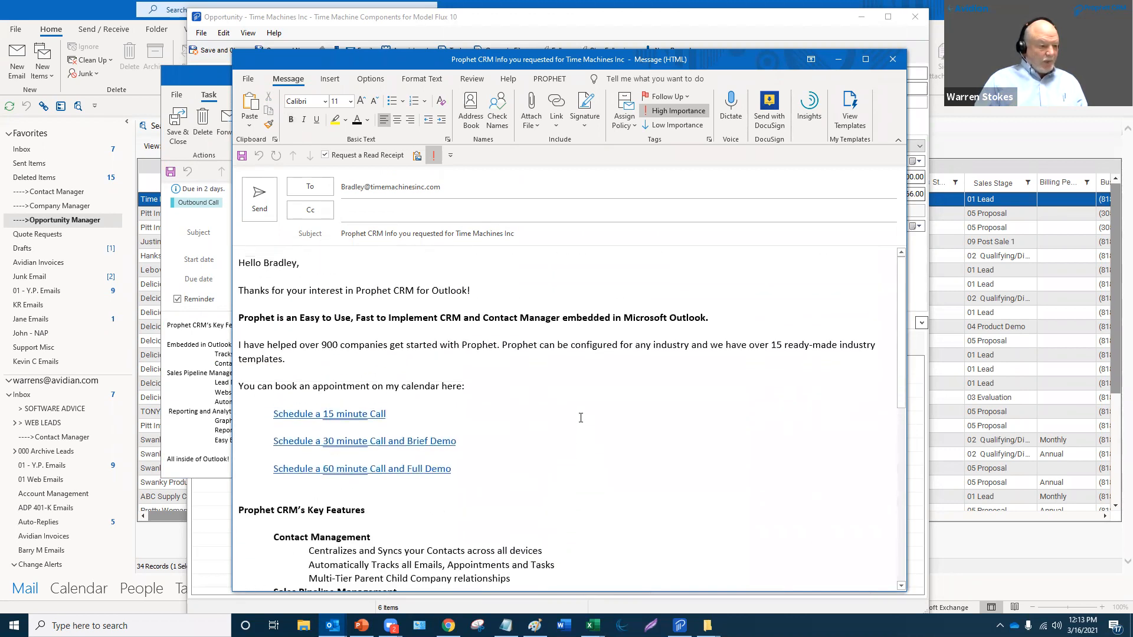
Delete the calendar booking sentence and the 15, 30 and 60 minute call links from the email.
drag(468, 473, 236, 387)
key(Delete)
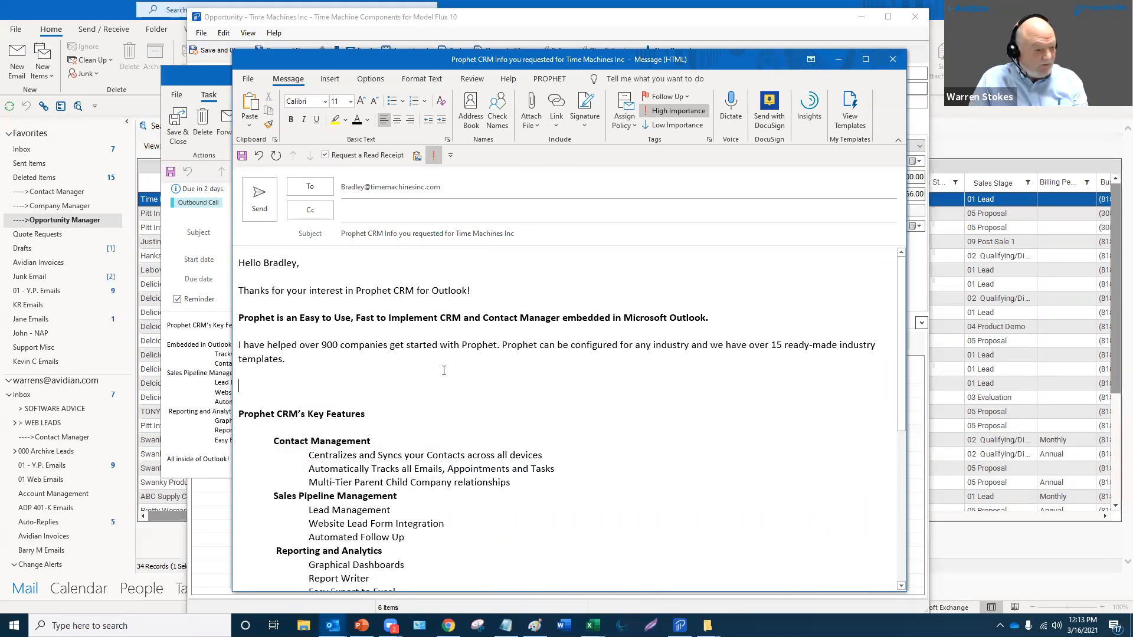
scroll(440, 368, down, 3)
scroll(440, 368, down, 3)
scroll(448, 395, up, 7)
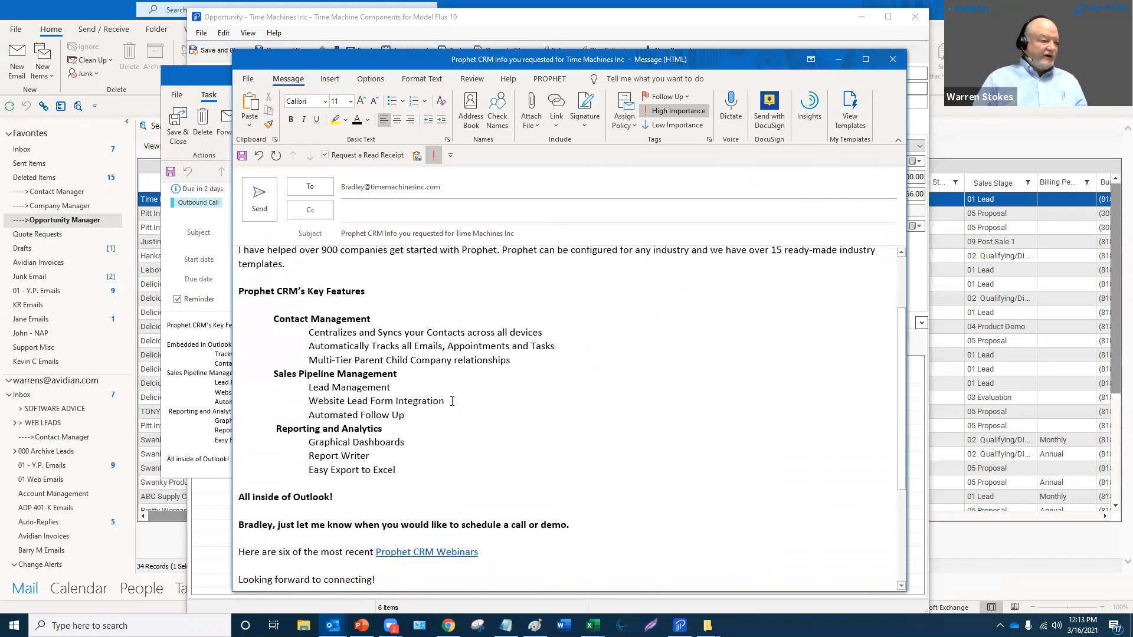
Send the edited introduction email, and save and close the generated outbound call task.
click(259, 200)
click(325, 398)
click(172, 138)
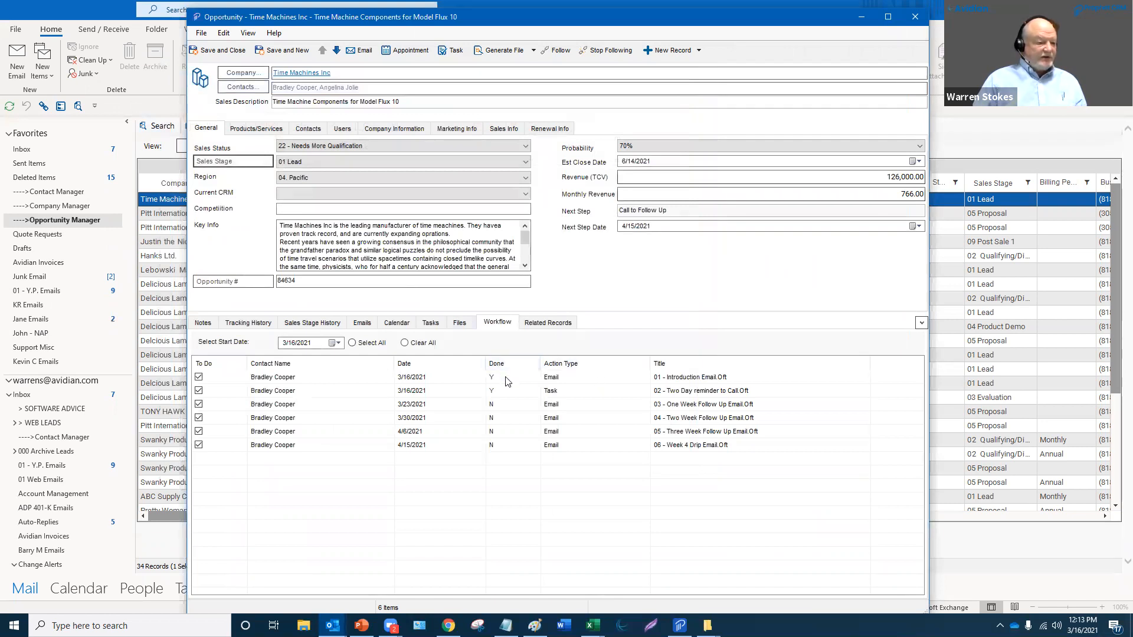
Review the done status, action type and title of each scheduled workflow action, and close the opportunity.
click(507, 379)
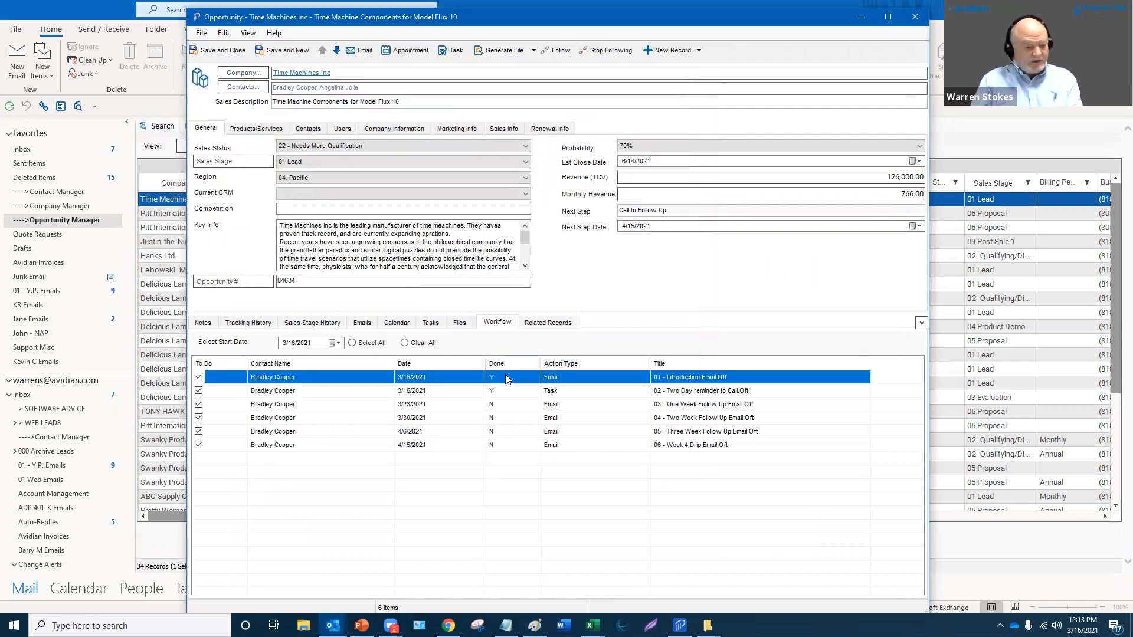
click(505, 378)
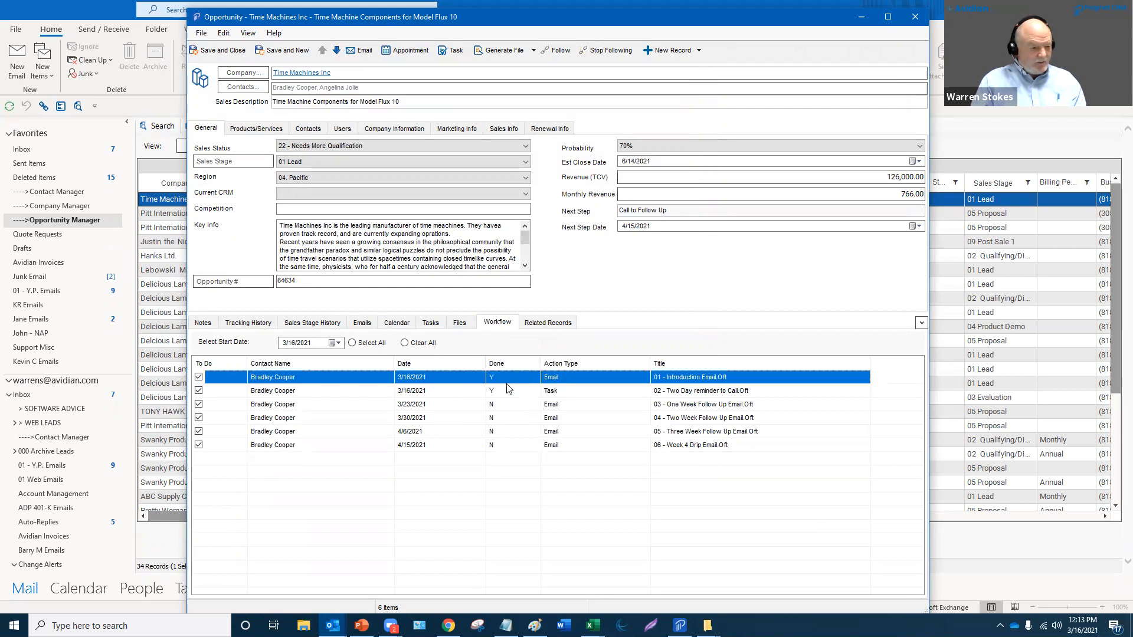
click(502, 393)
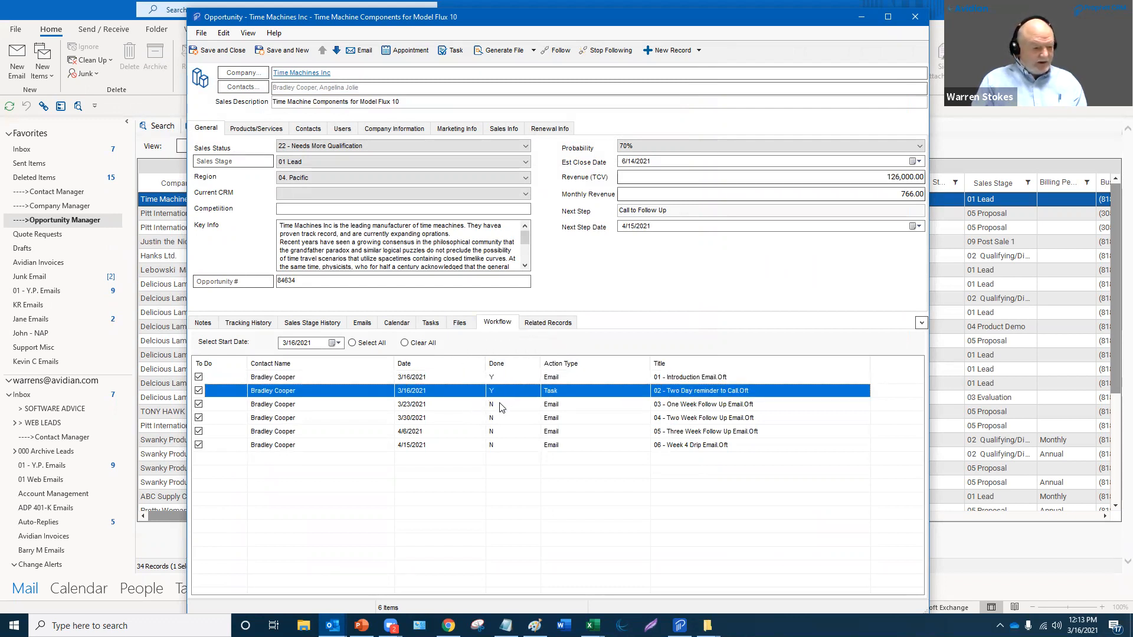
click(501, 407)
click(502, 419)
click(505, 434)
click(505, 448)
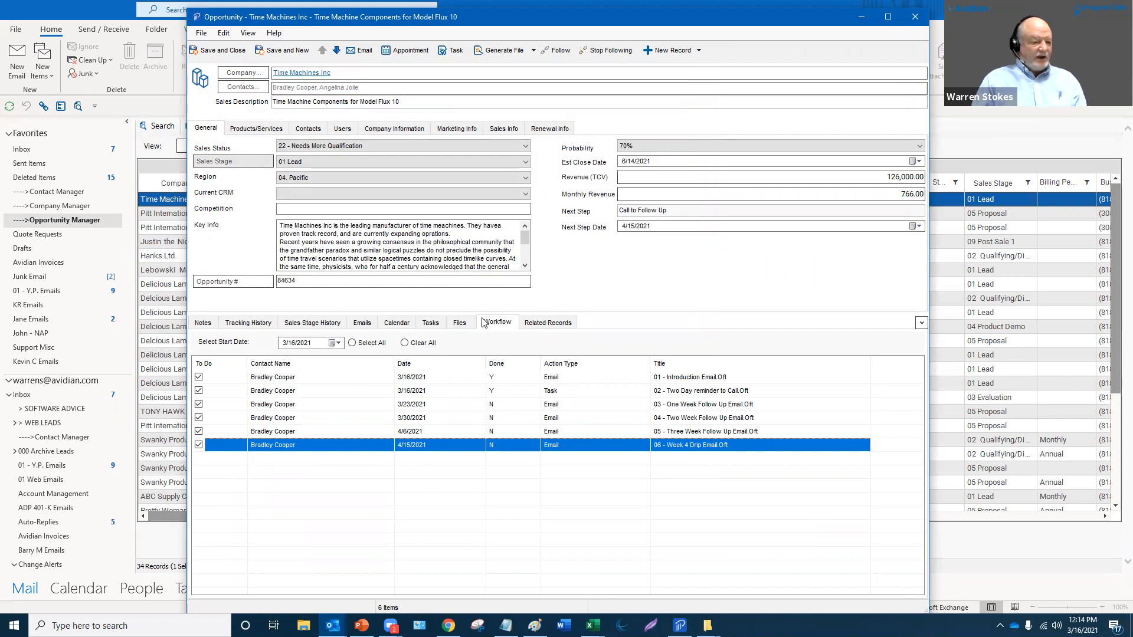
click(570, 392)
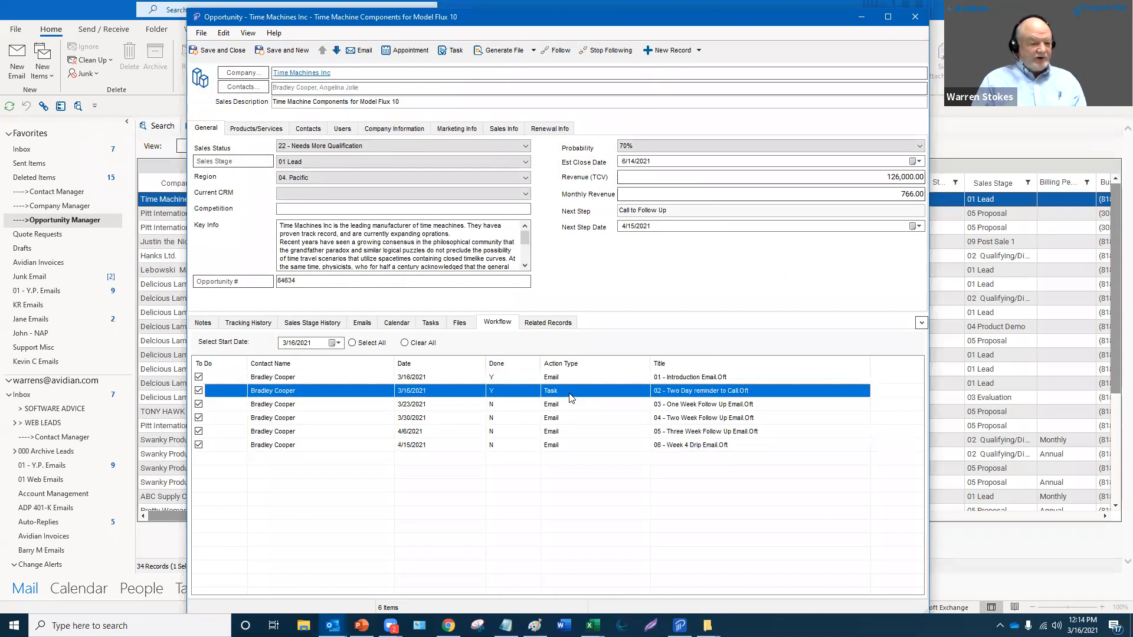
click(663, 379)
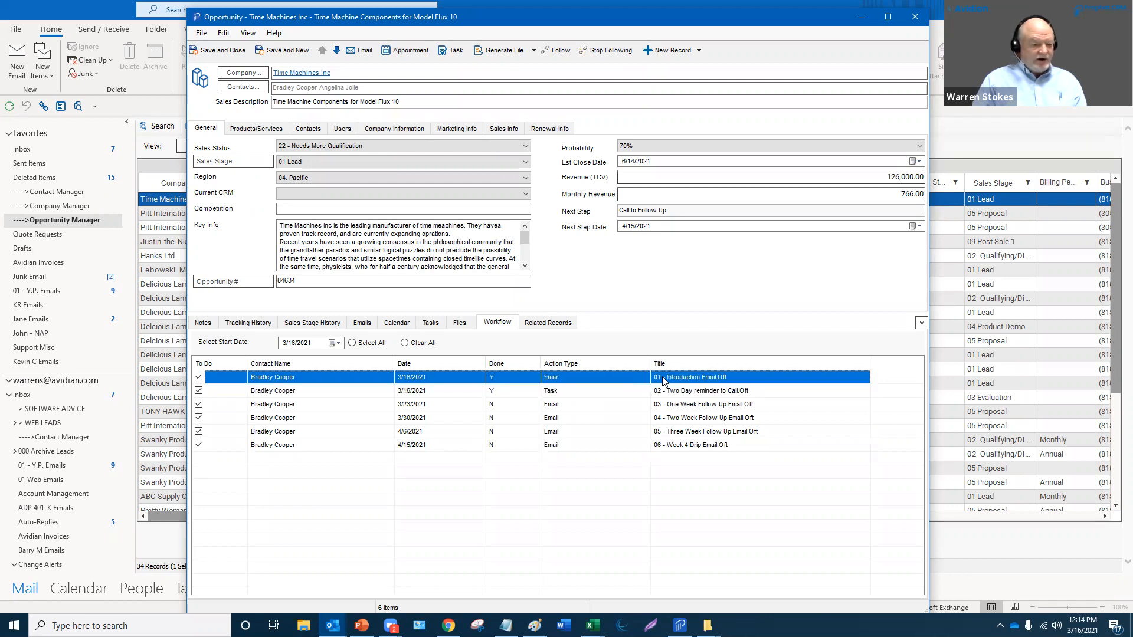
click(668, 405)
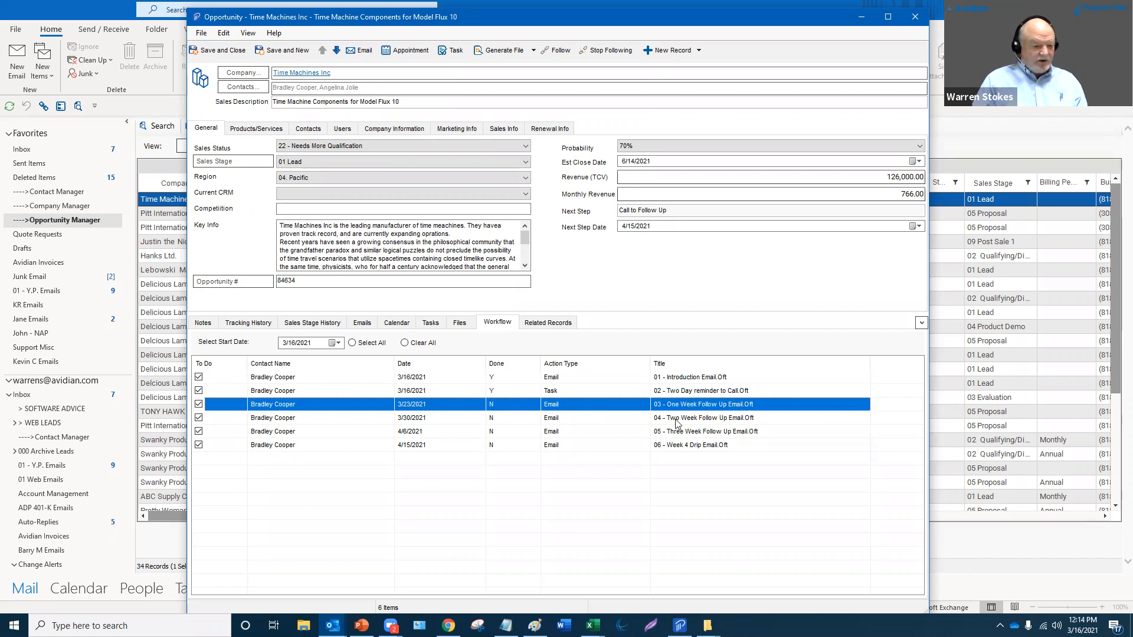
click(677, 419)
click(677, 432)
click(676, 446)
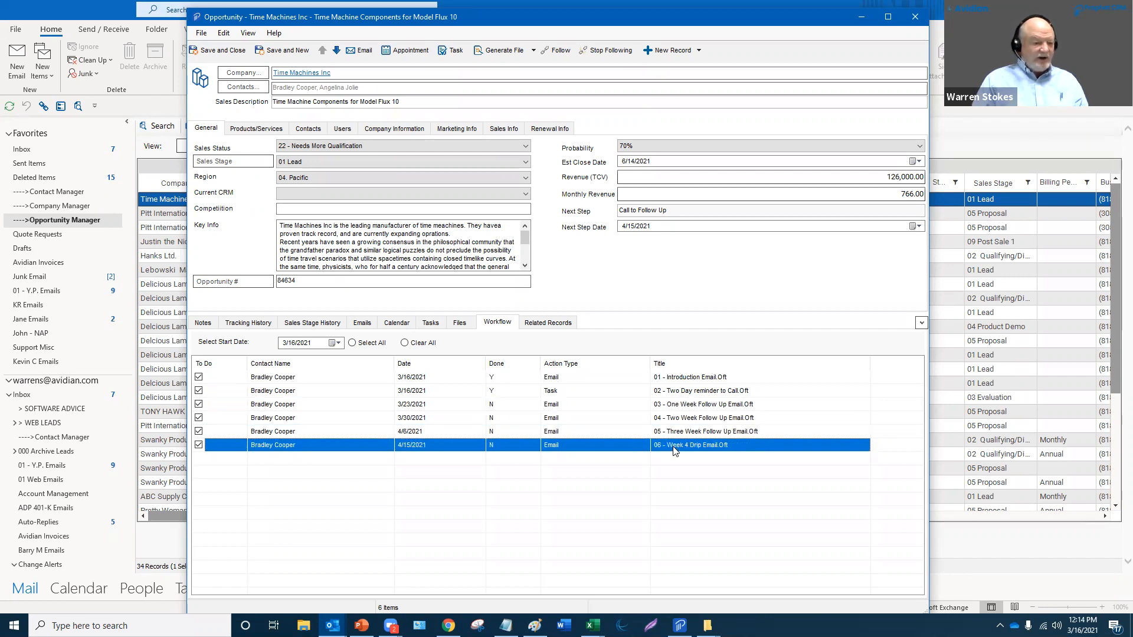
click(970, 146)
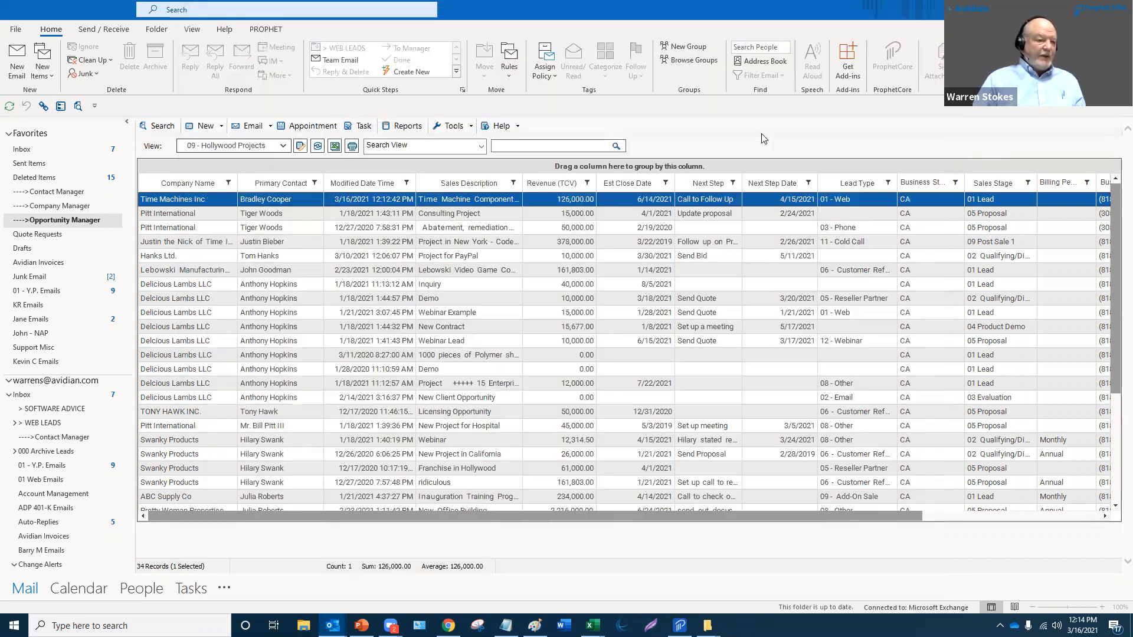
click(471, 128)
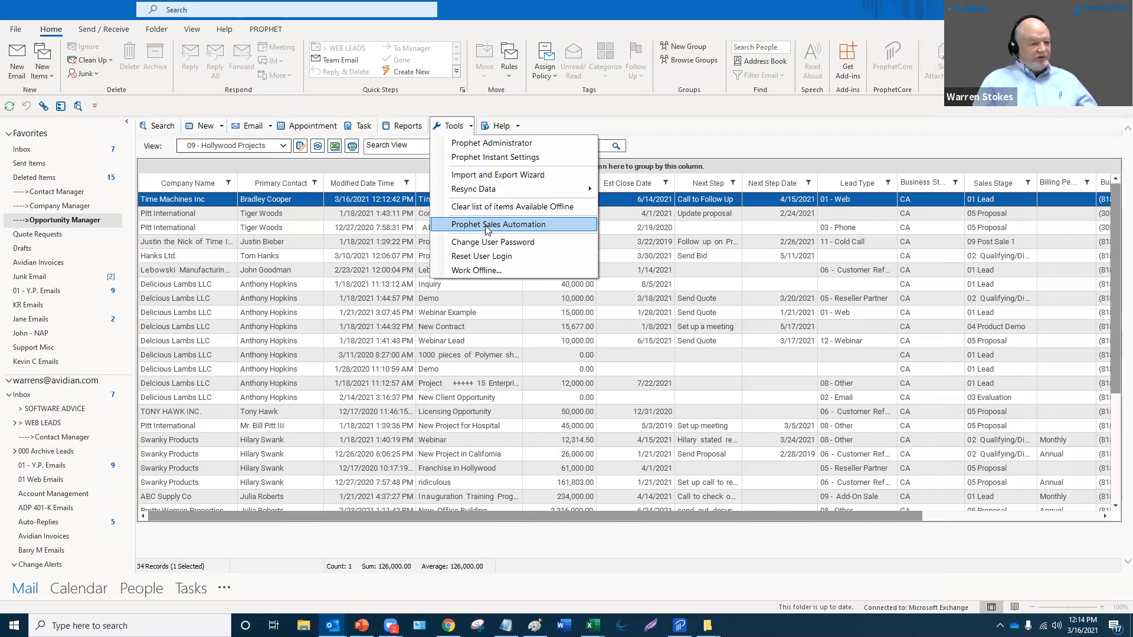
click(720, 125)
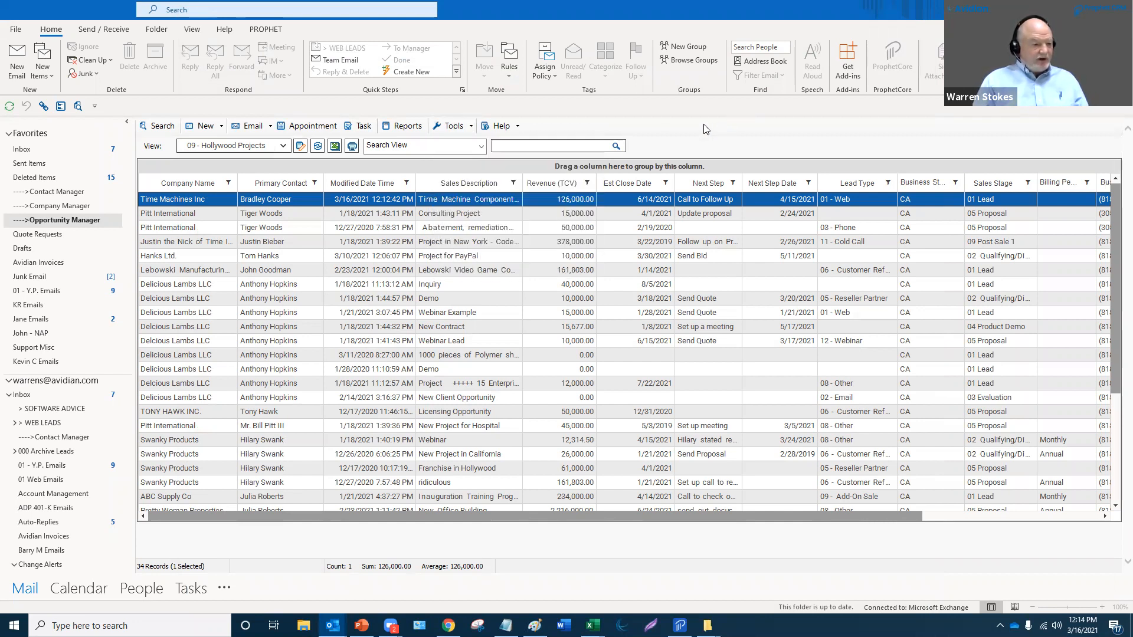
Open the Prophet Sales Automation list and inspect the opportunity record behind the follow-up email due 3/7/2021.
click(462, 131)
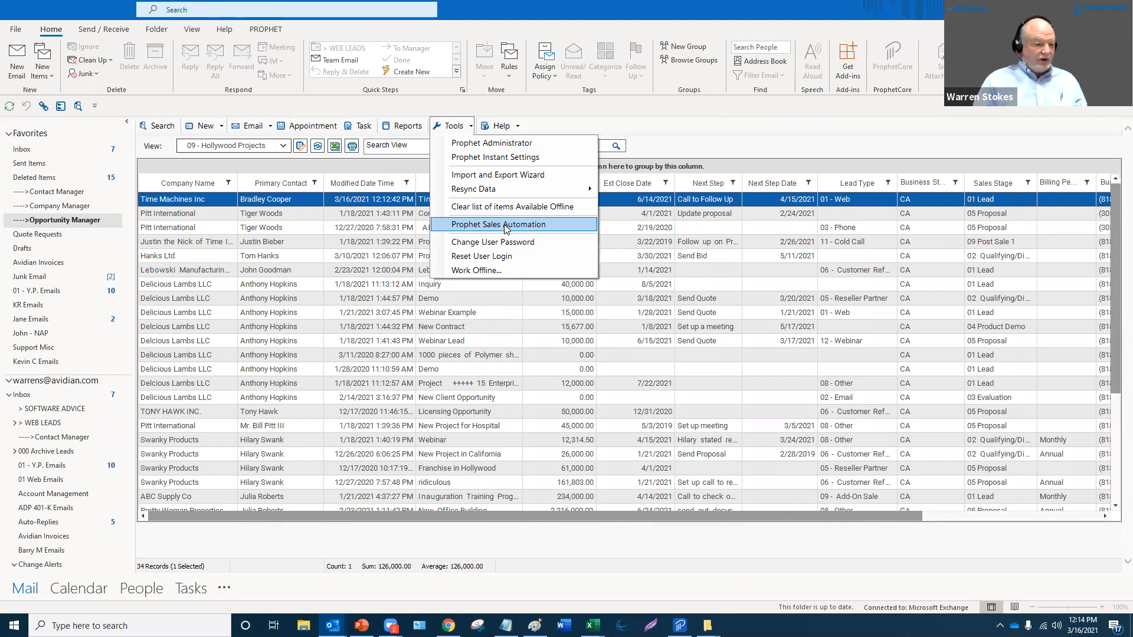
click(506, 229)
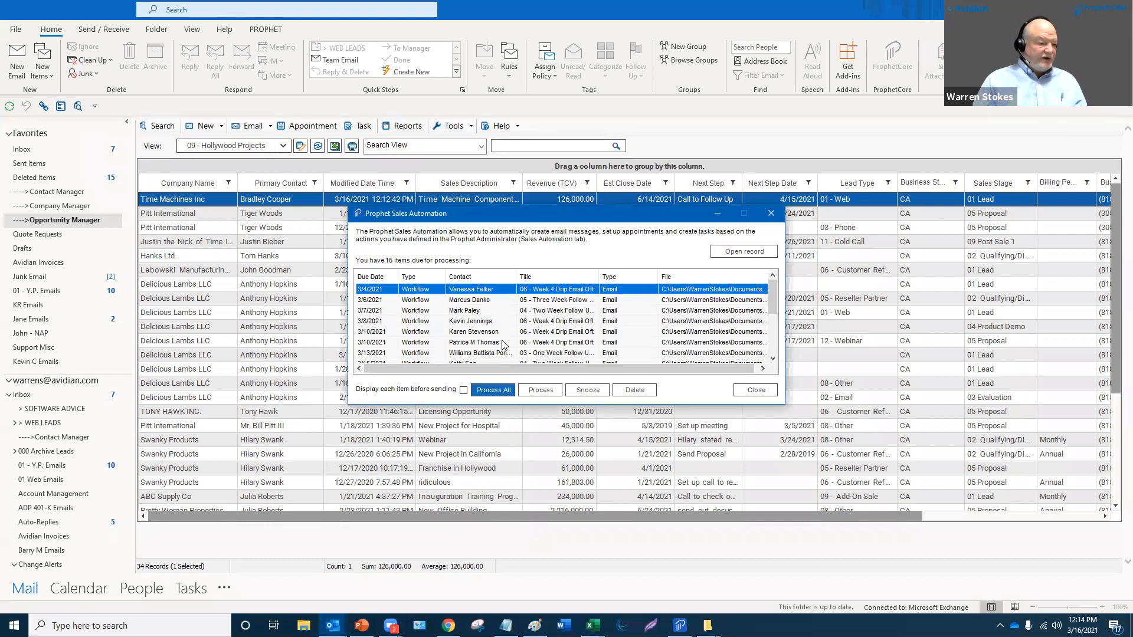
click(478, 312)
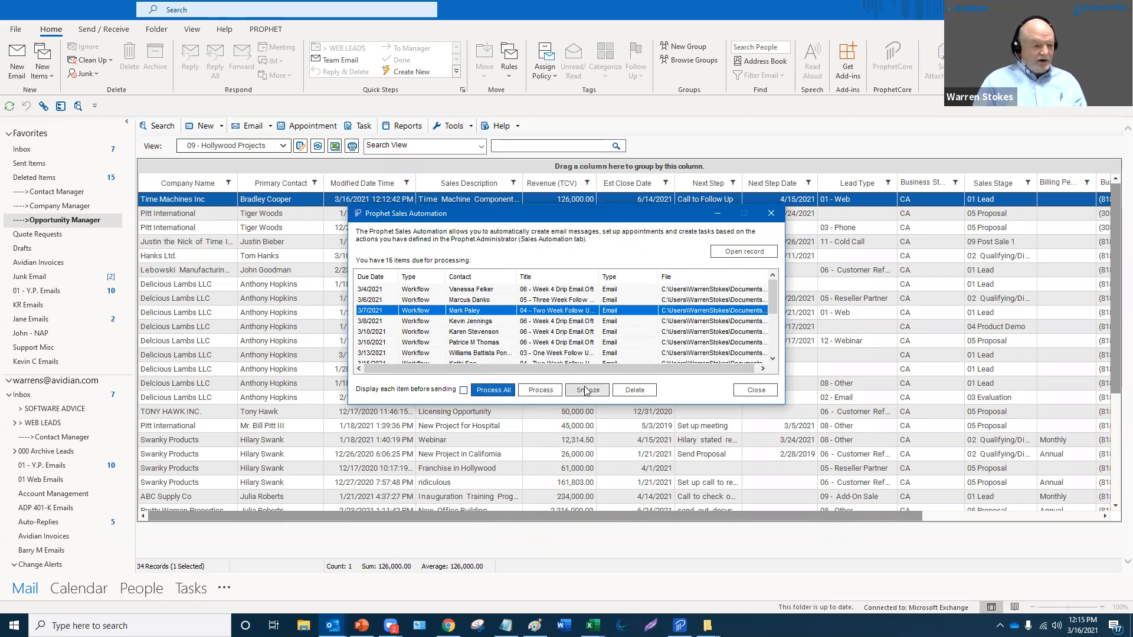
click(635, 390)
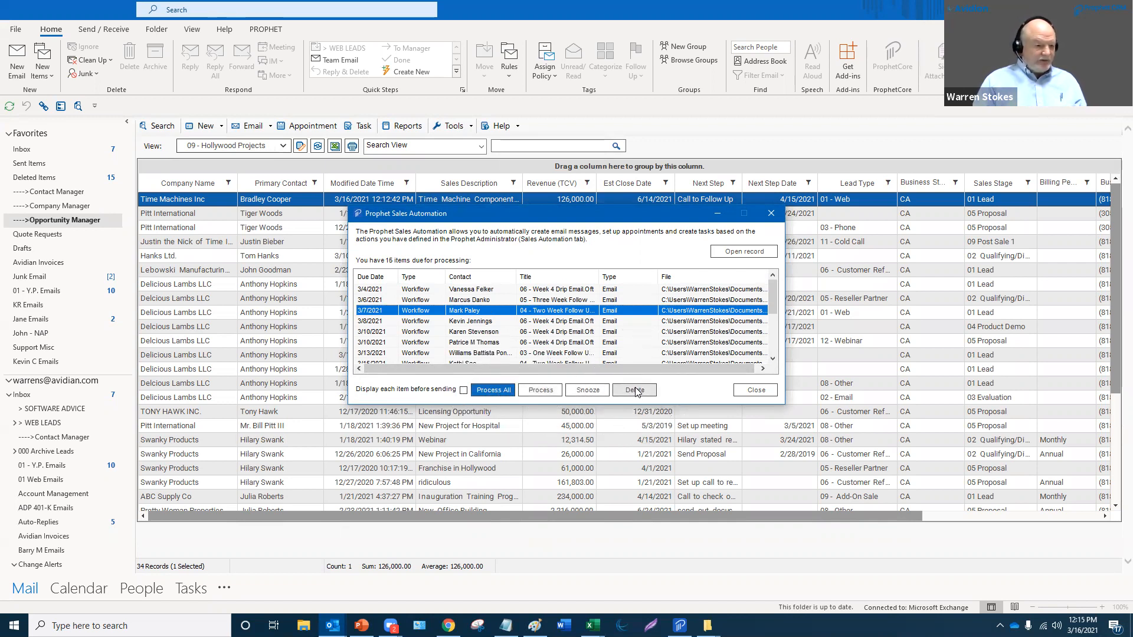
click(747, 252)
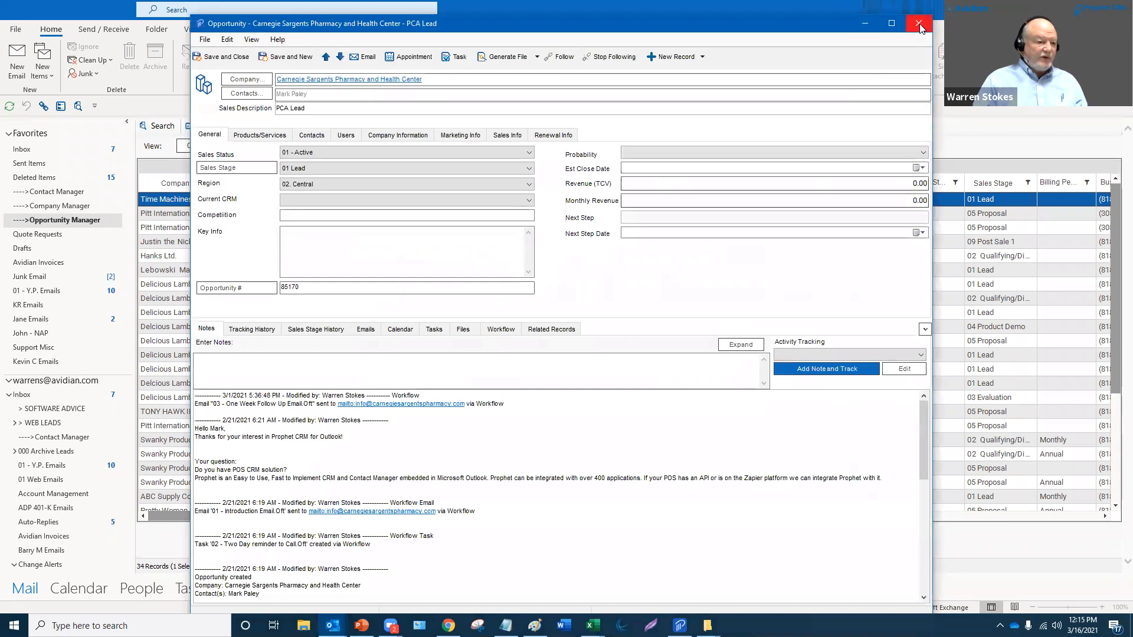
click(919, 24)
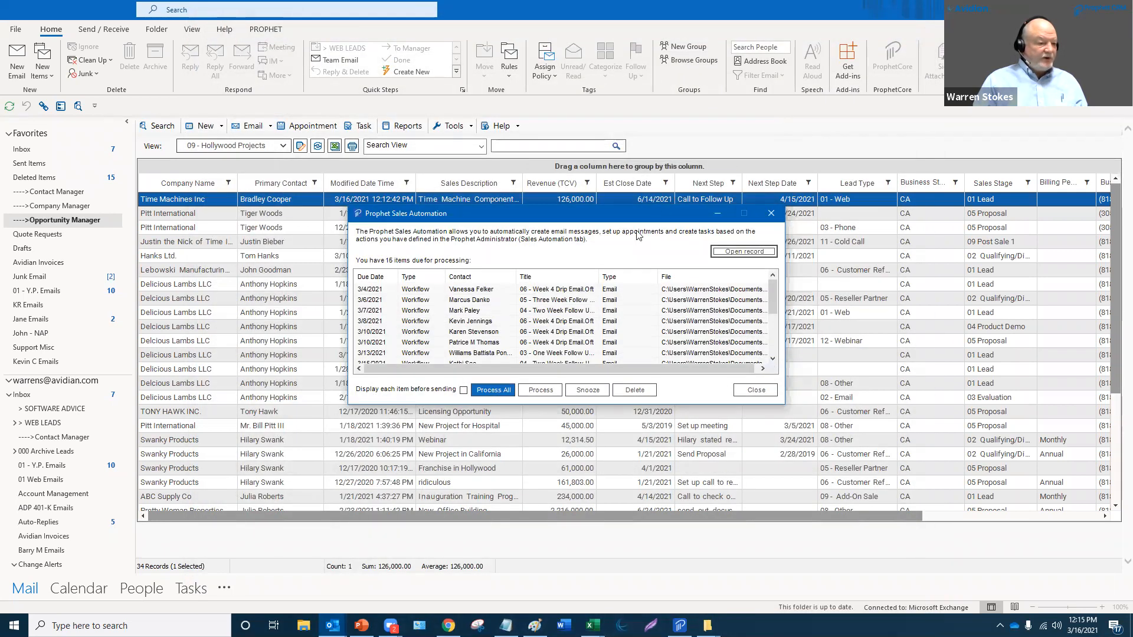
Process only the three-week follow-up email due 3/16/2021, with each item set to display before sending.
click(496, 312)
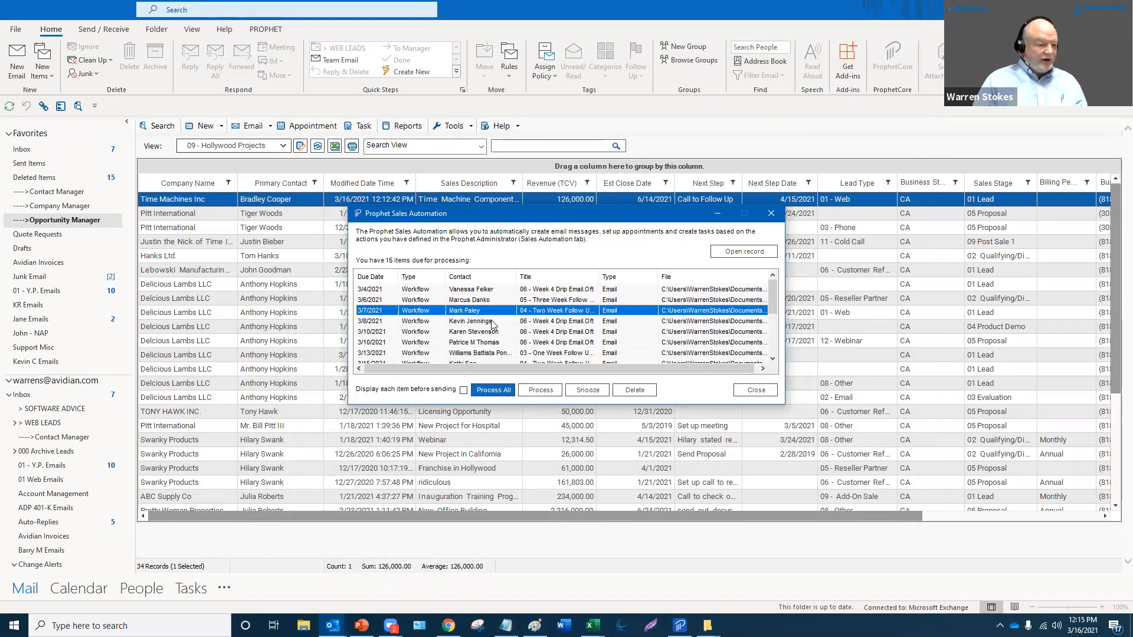
scroll(478, 351, down, 3)
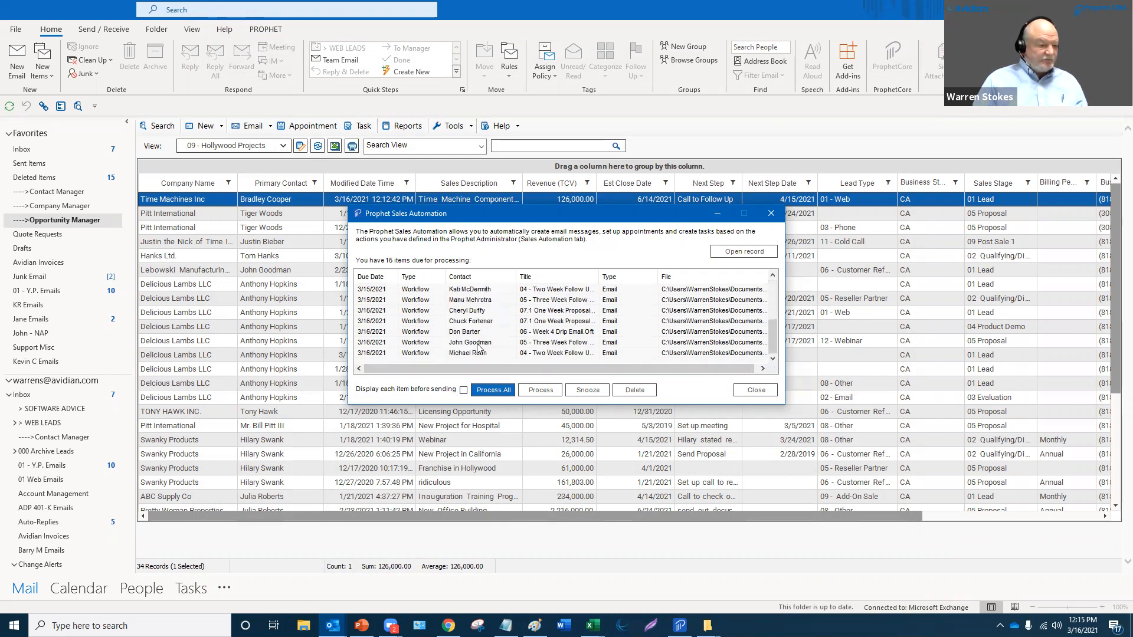
click(479, 345)
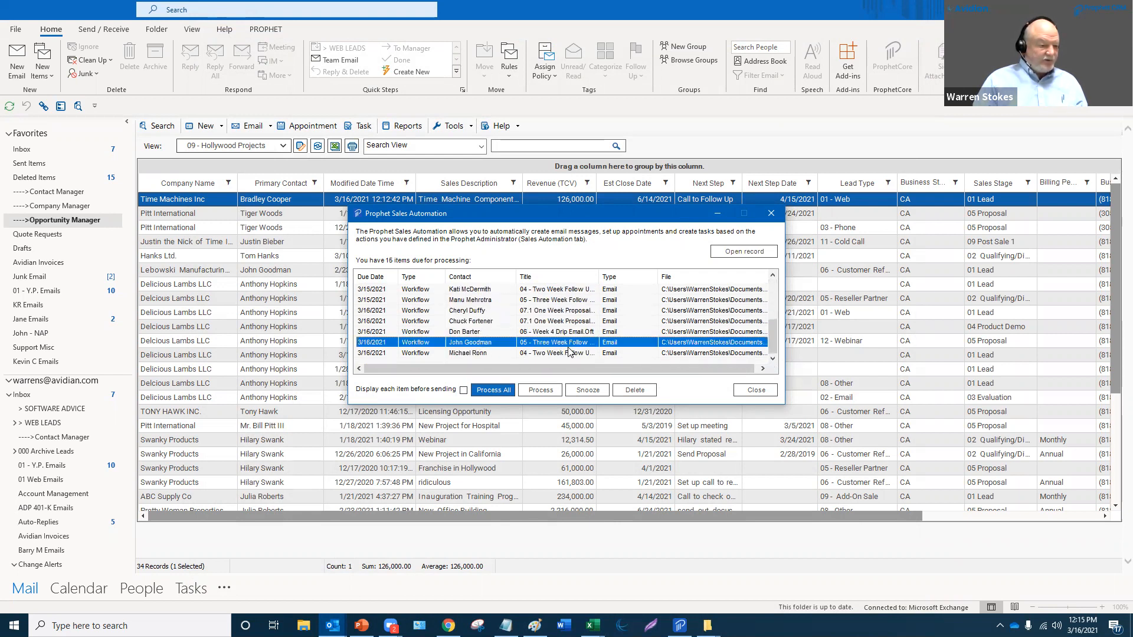
click(463, 390)
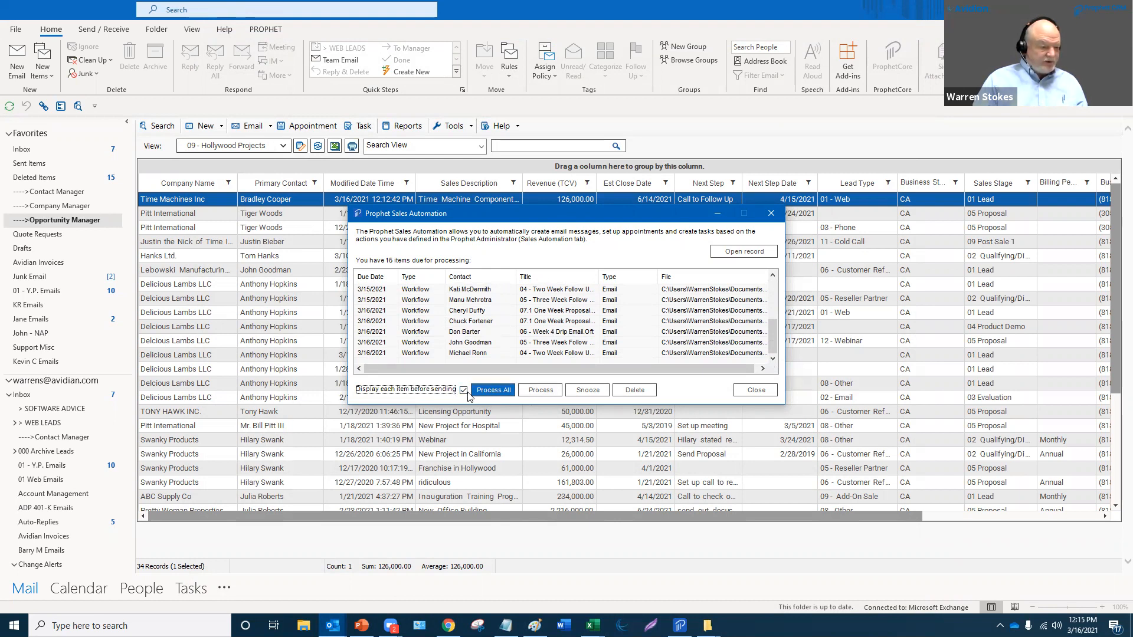
key(ctrl)
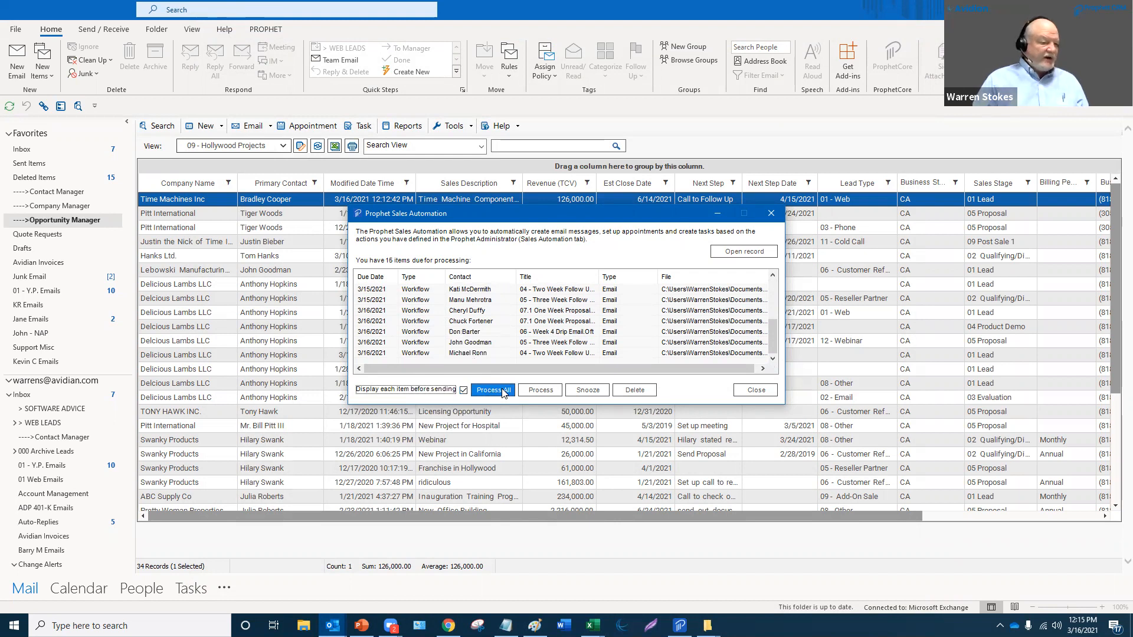
click(538, 390)
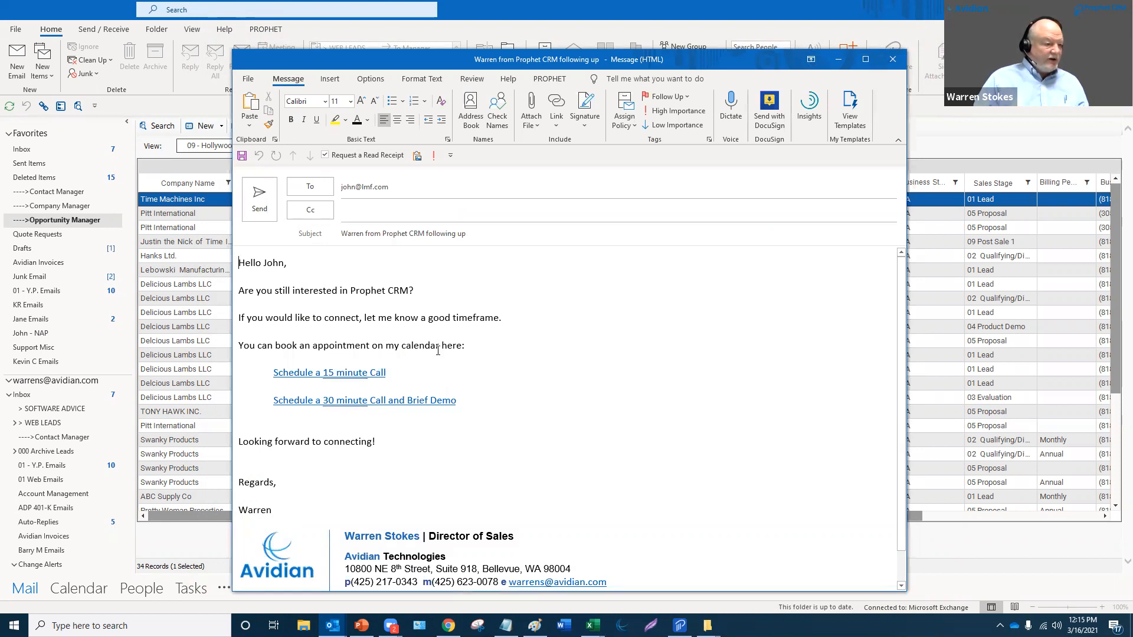
Delete the calendar booking sentence and the 15 and 30 minute call links from the follow-up email.
drag(309, 266, 185, 252)
drag(469, 405, 219, 341)
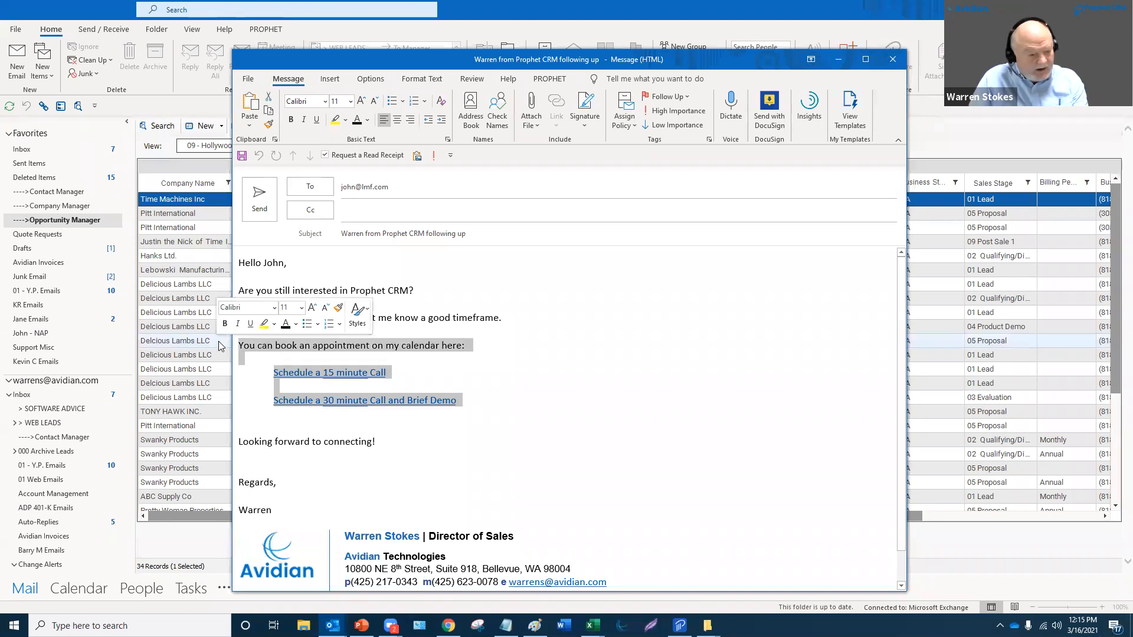
key(Delete)
key(BackSpace)
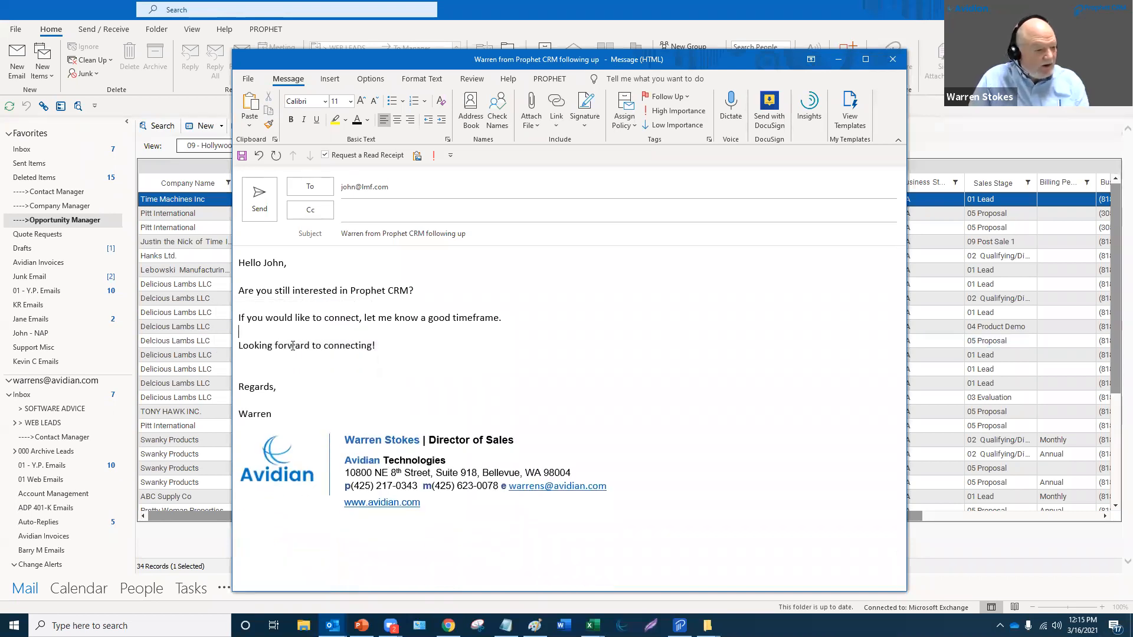
Insert the saved "cost" text block with the licensing and onboarding cost tables above the "Looking forward to connecting!" line.
key(Return)
text(cost)
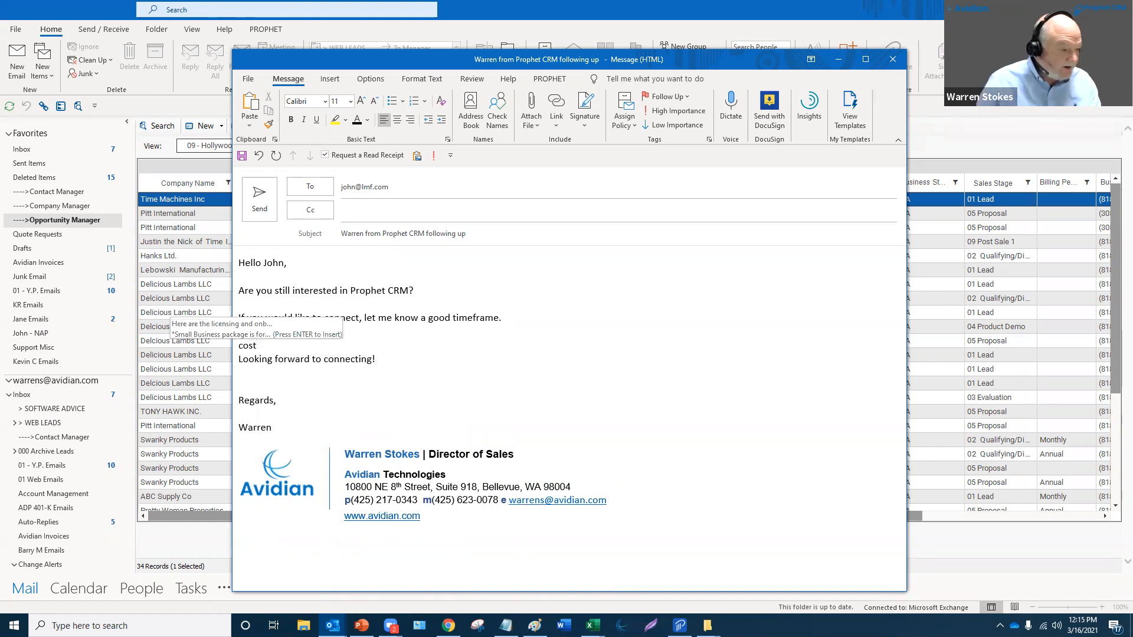
key(Return)
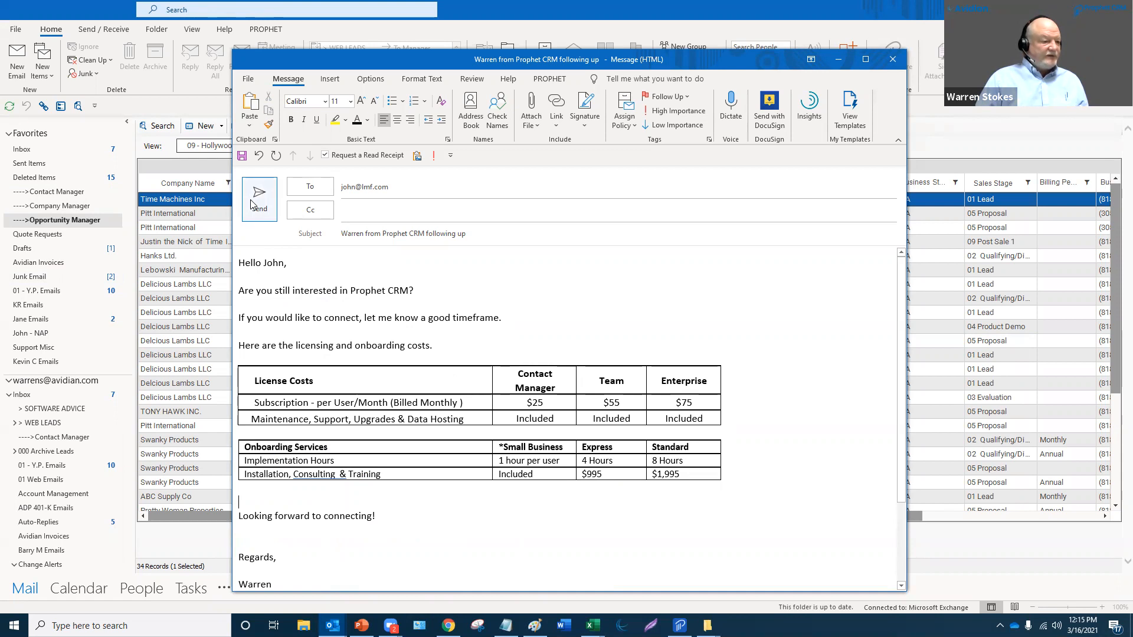
Add "again!" to the end of the email subject and send the message, closing the sales automation list.
click(492, 235)
text(again!)
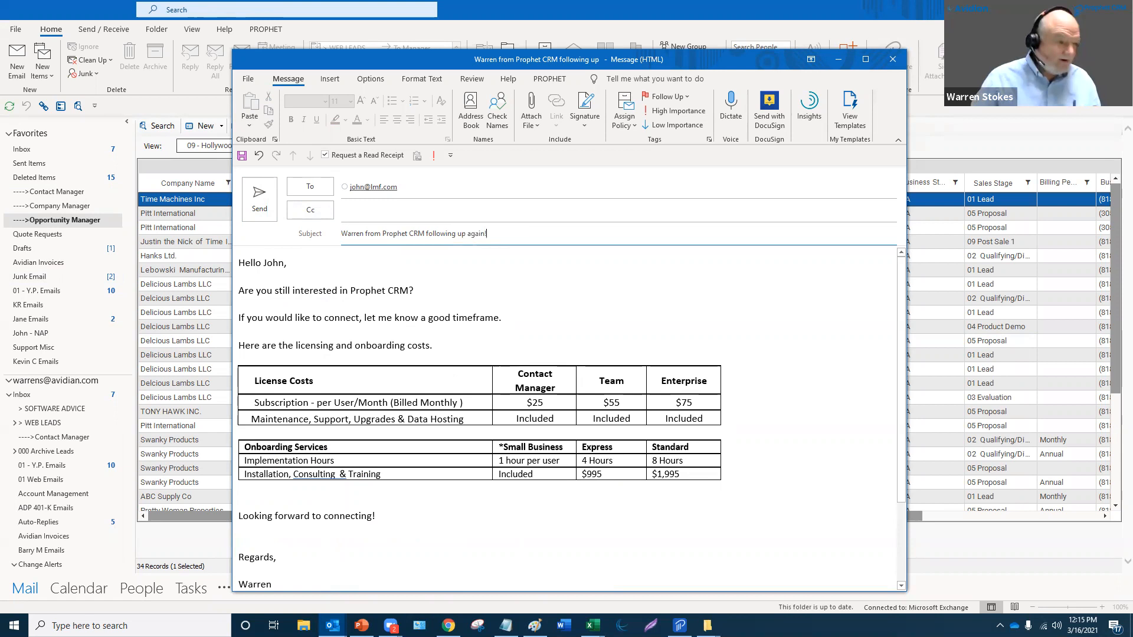
click(269, 214)
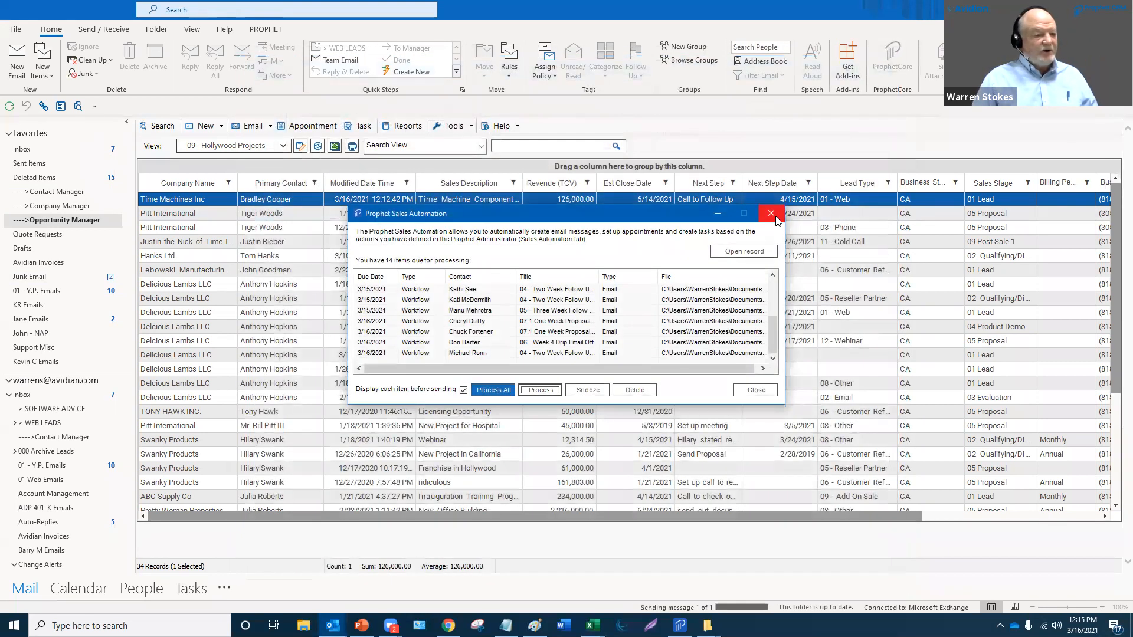
click(771, 214)
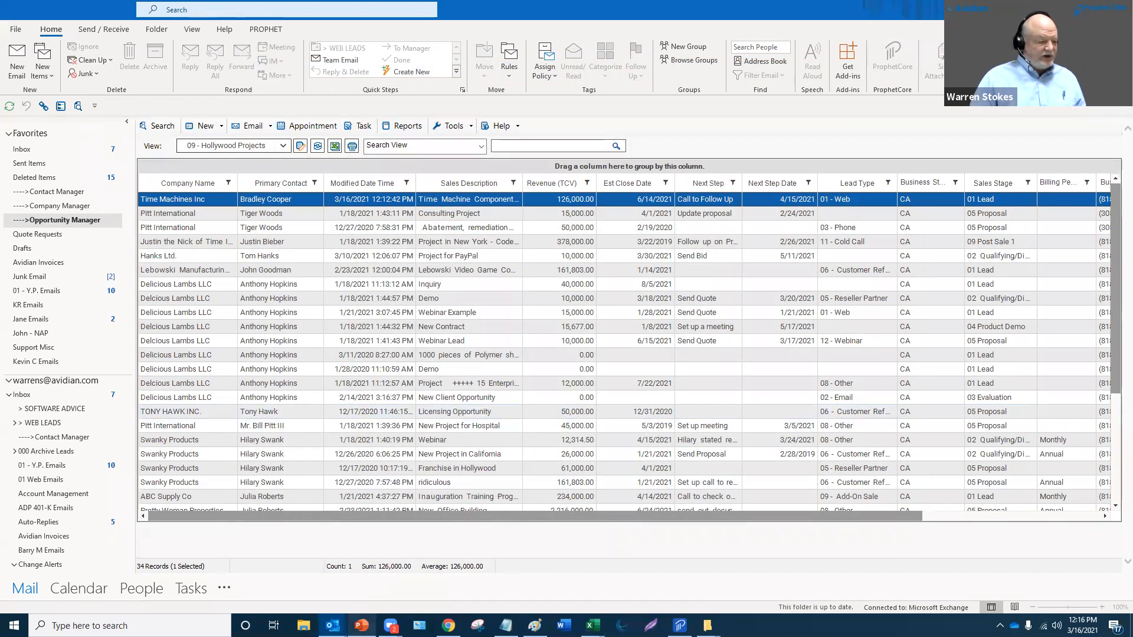
Open the Sales Automation settings in Prophet Administrator and review the Outlook templates, Sales Assistant actions and workflow actions.
click(399, 384)
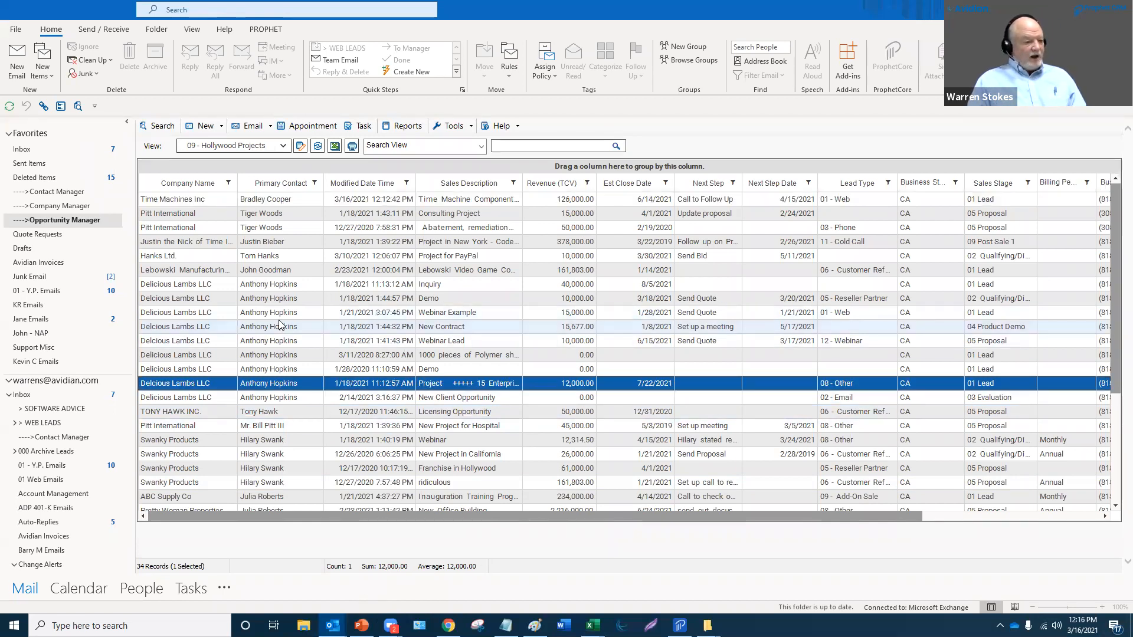
click(451, 126)
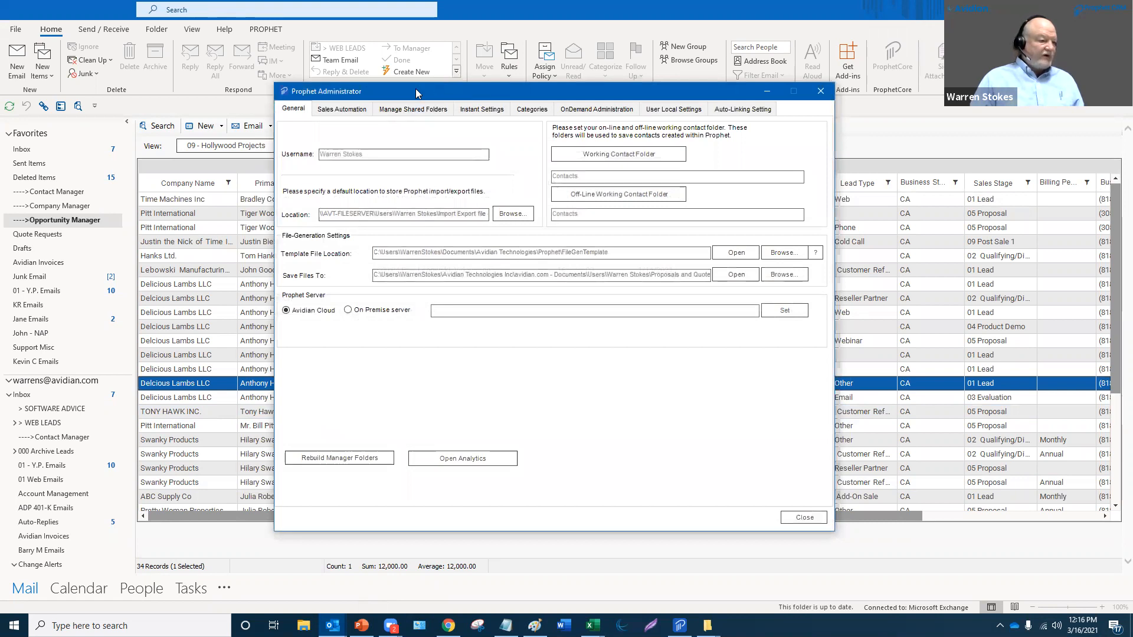
drag(461, 92, 474, 76)
click(361, 95)
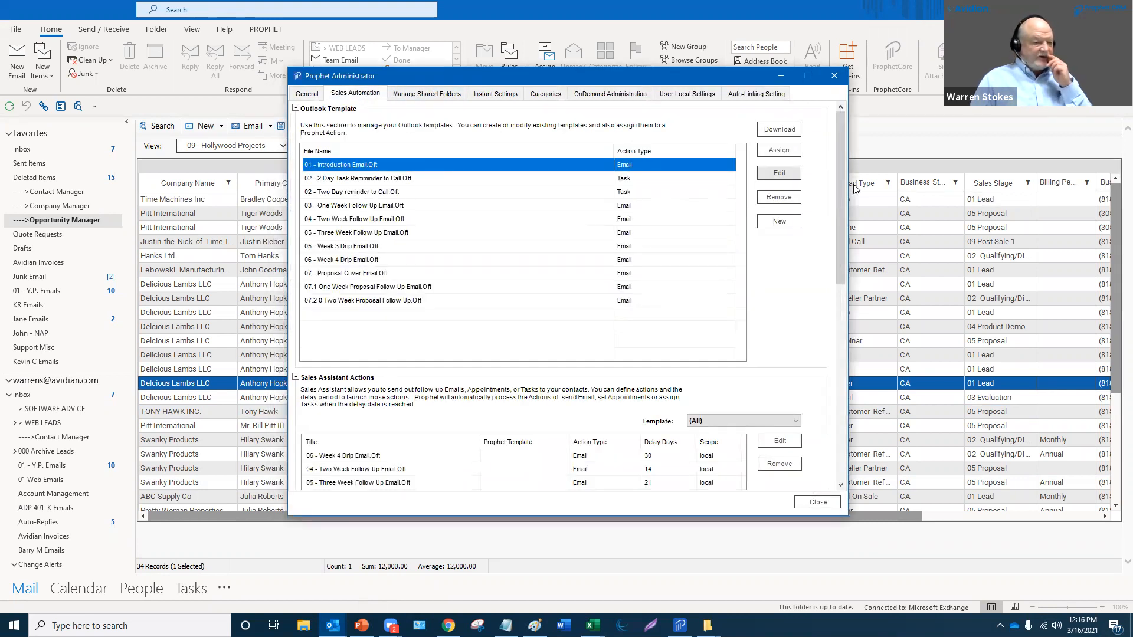
scroll(839, 199, down, 1)
scroll(846, 348, down, 2)
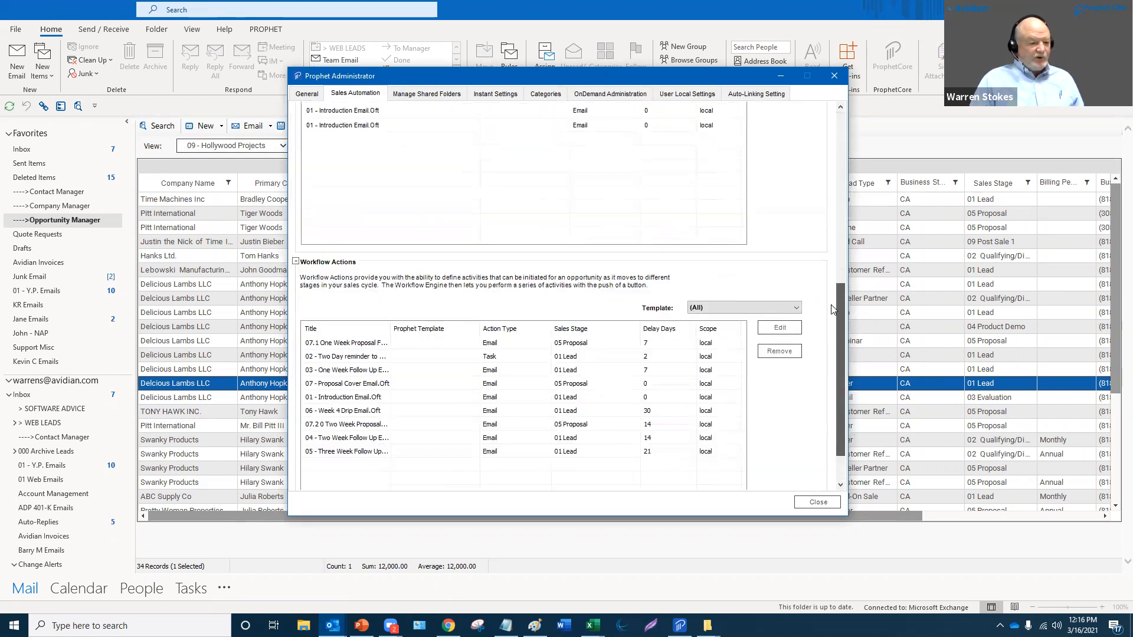
scroll(846, 348, up, 3)
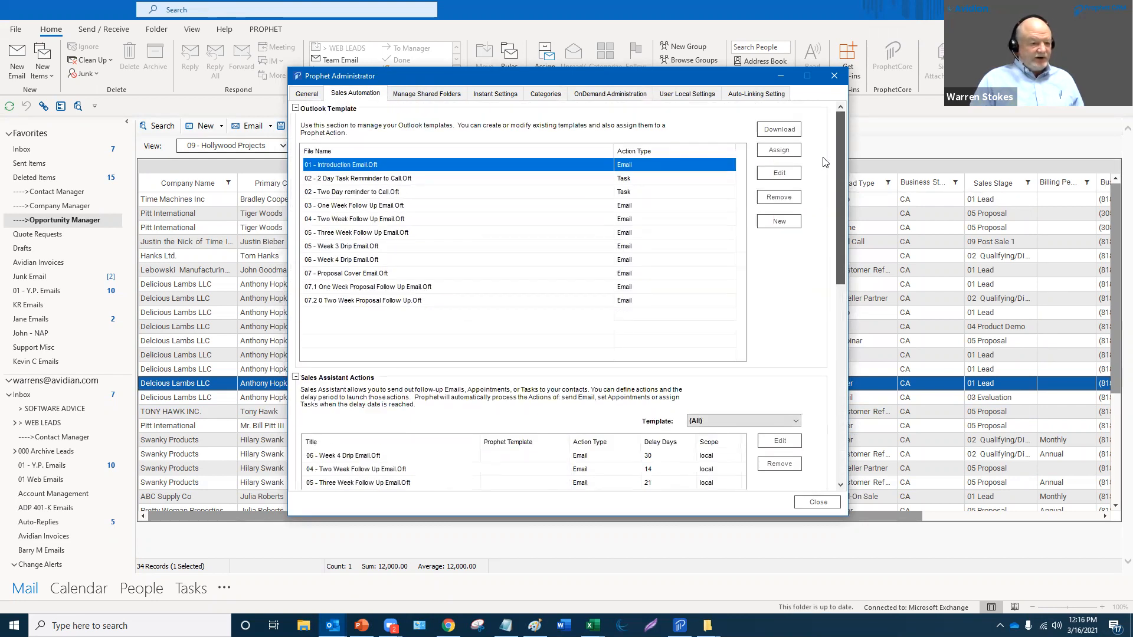
Open the "01 - Introduction Email.Oft" Outlook template for editing.
click(348, 180)
drag(521, 80, 464, 58)
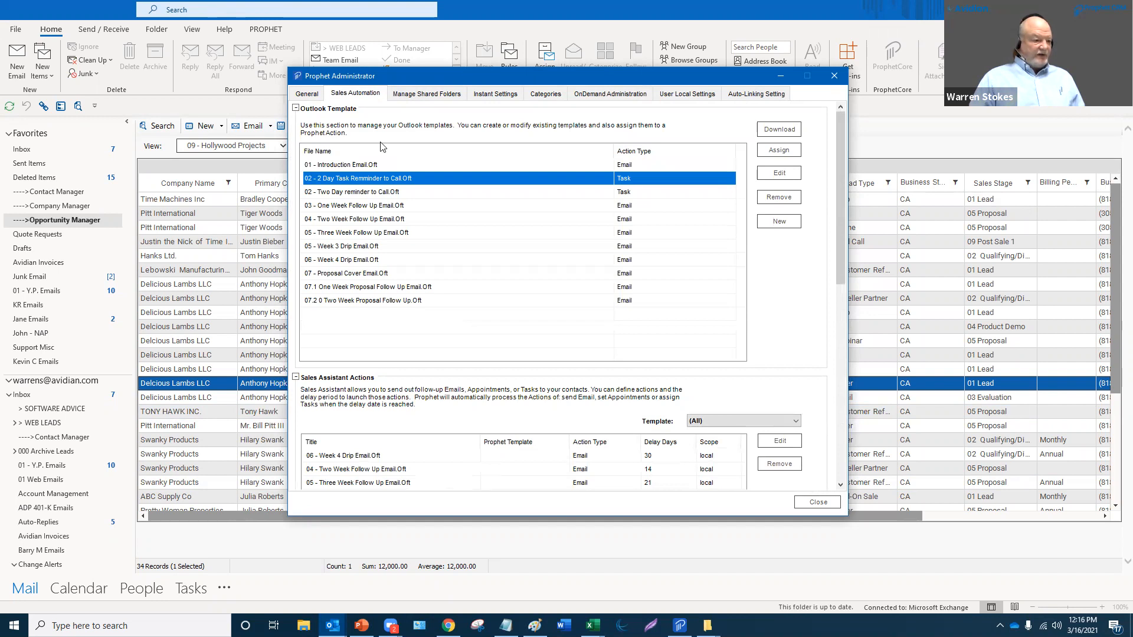
click(328, 170)
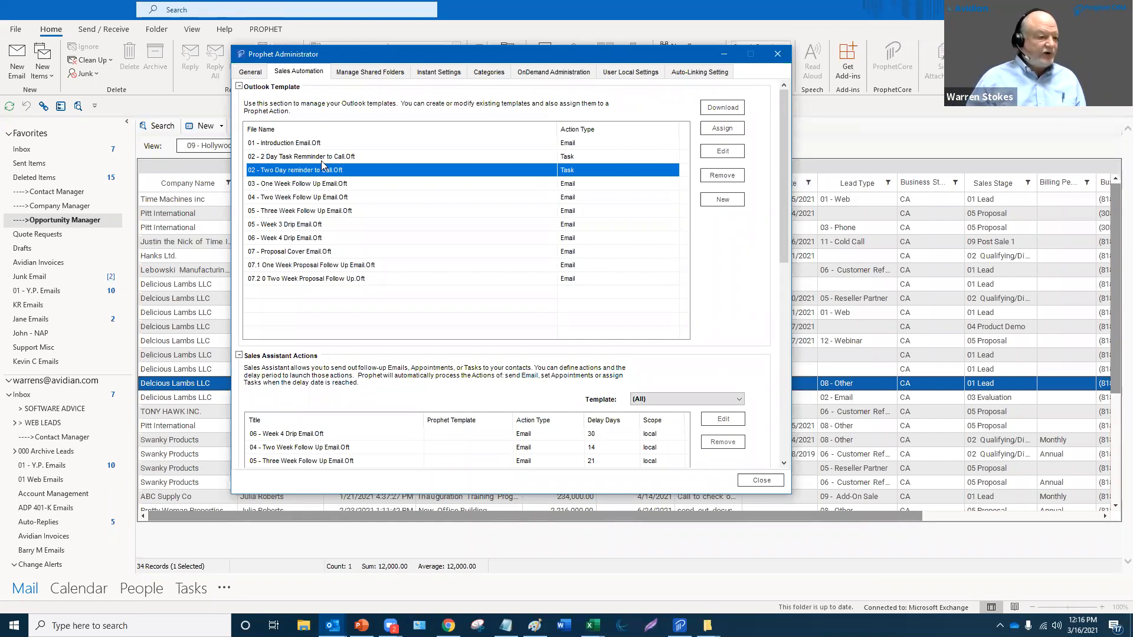
click(316, 147)
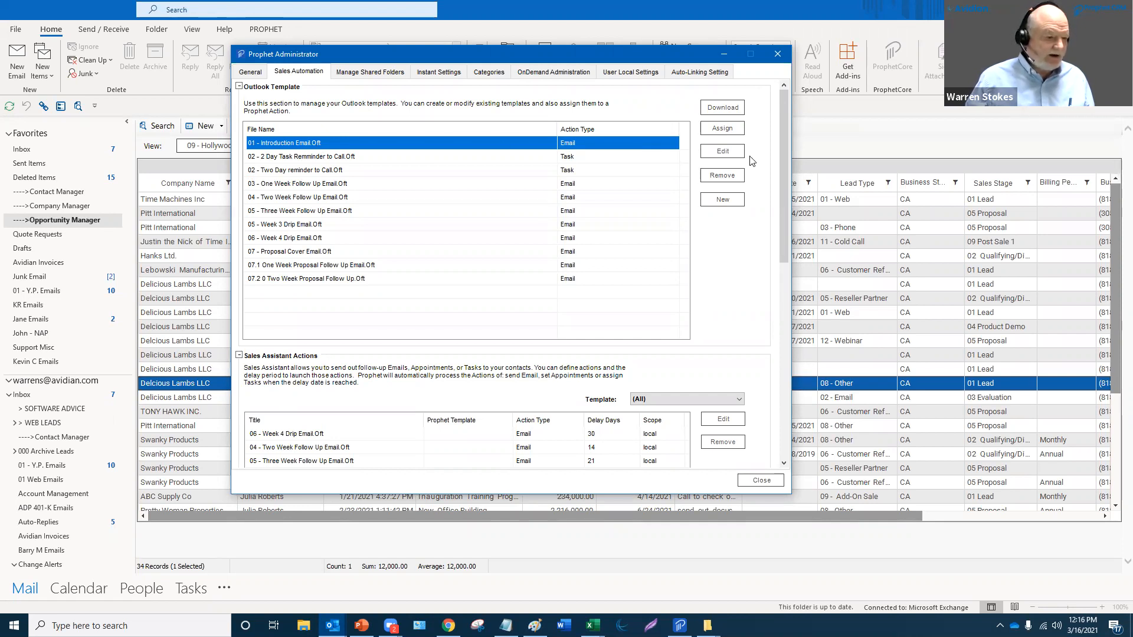
click(716, 156)
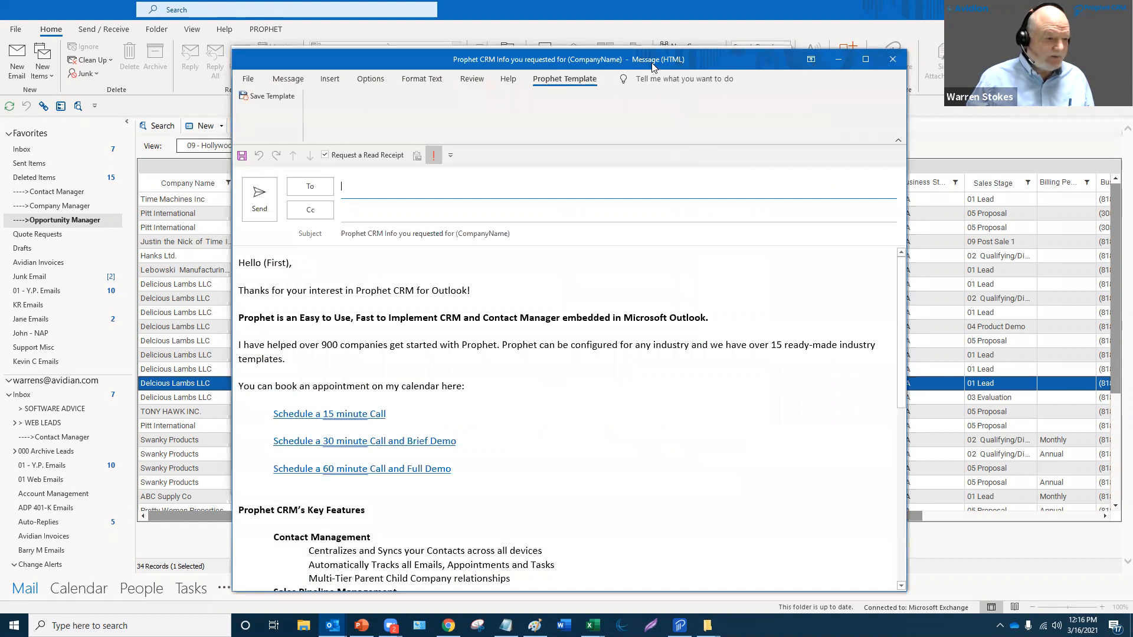
drag(652, 62, 654, 37)
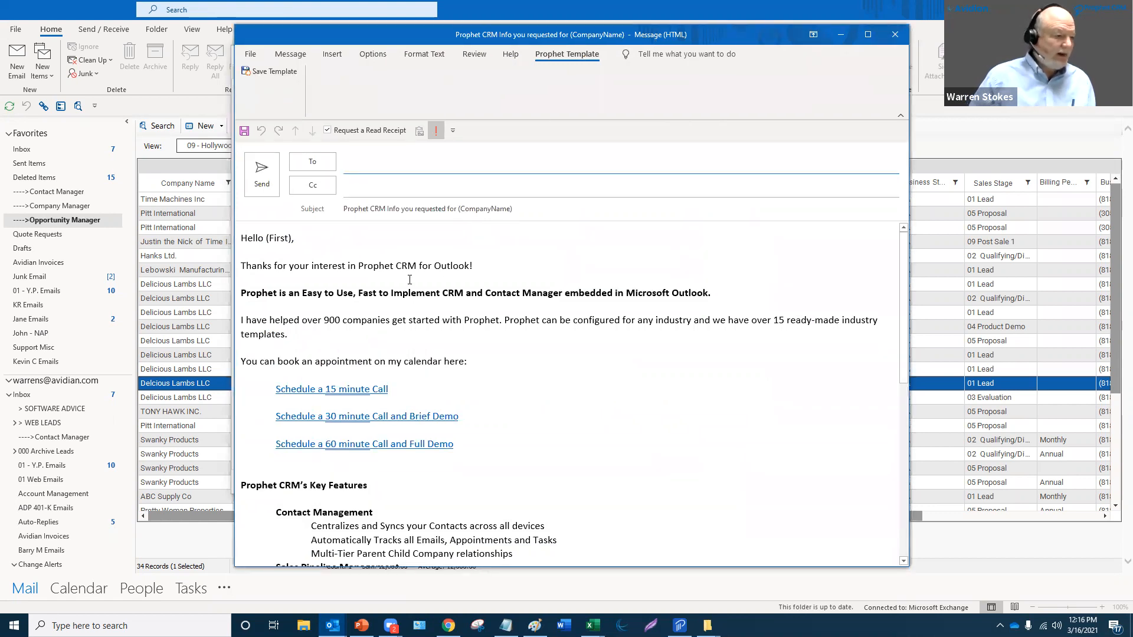
Examine the (CompanyName) placeholder in the template's subject and the (First) placeholder in its greeting.
drag(345, 209, 511, 211)
click(522, 303)
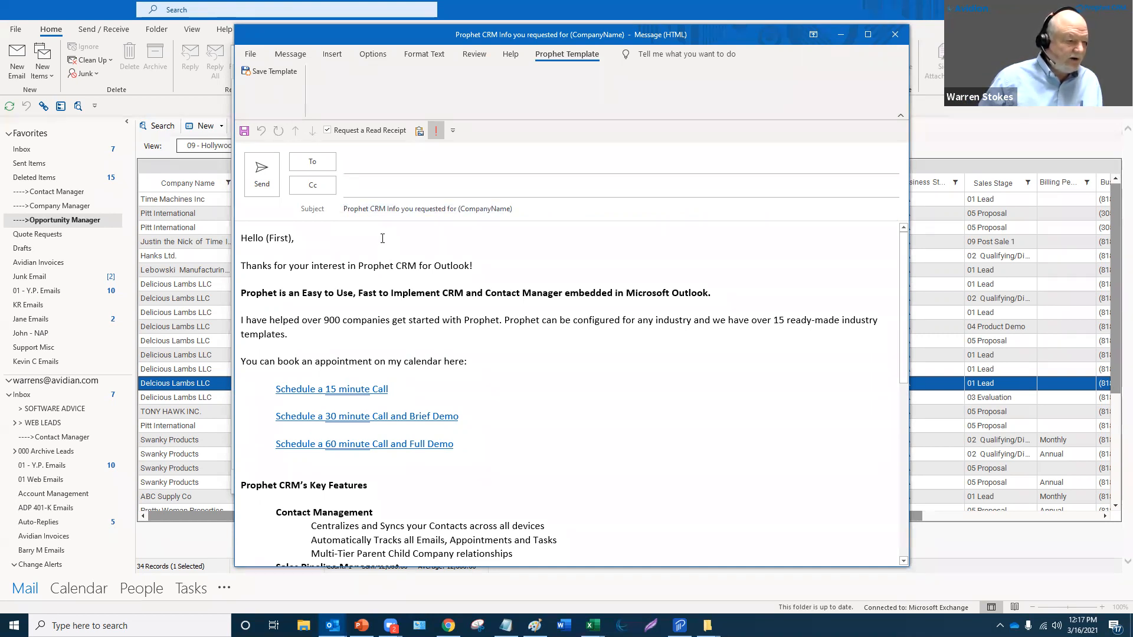
click(461, 211)
drag(458, 212, 522, 215)
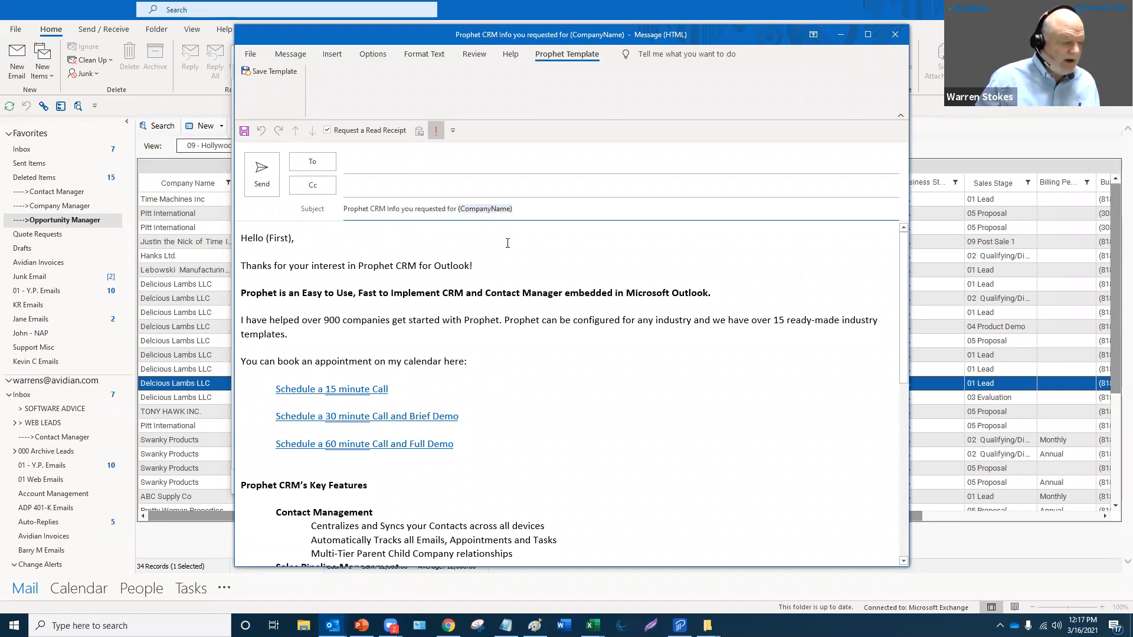
key(Tab)
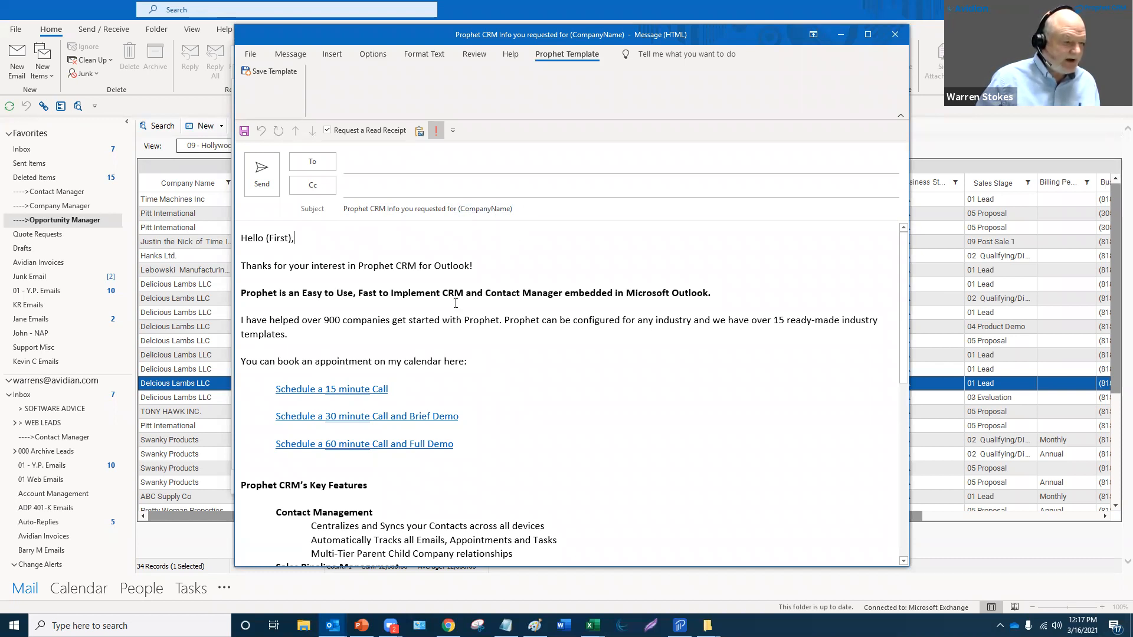
triple_click(295, 241)
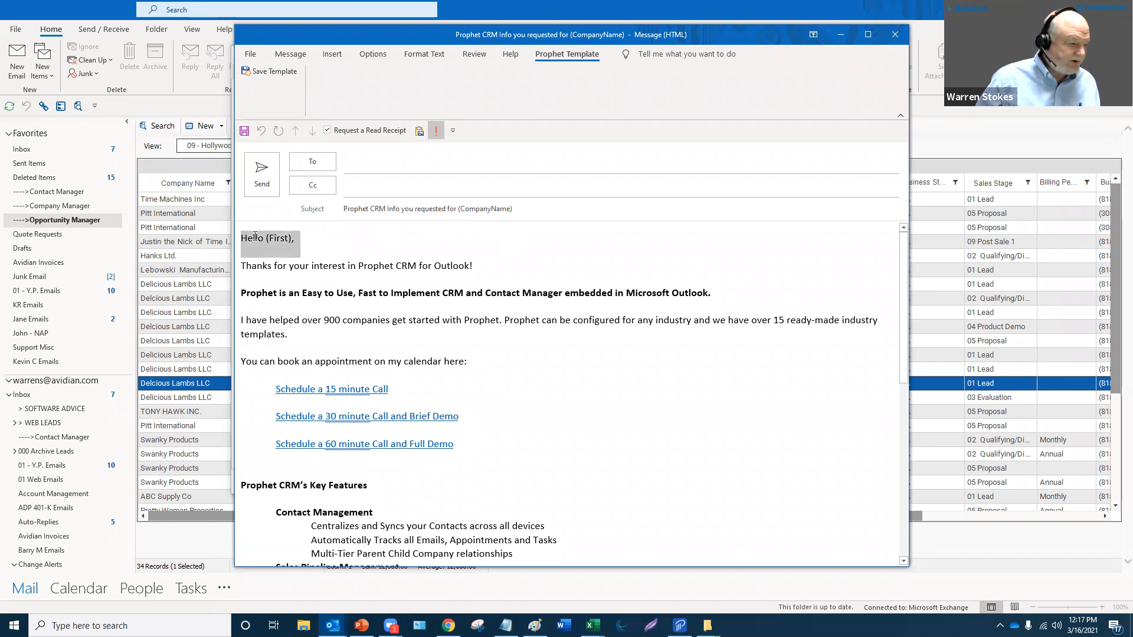
click(292, 272)
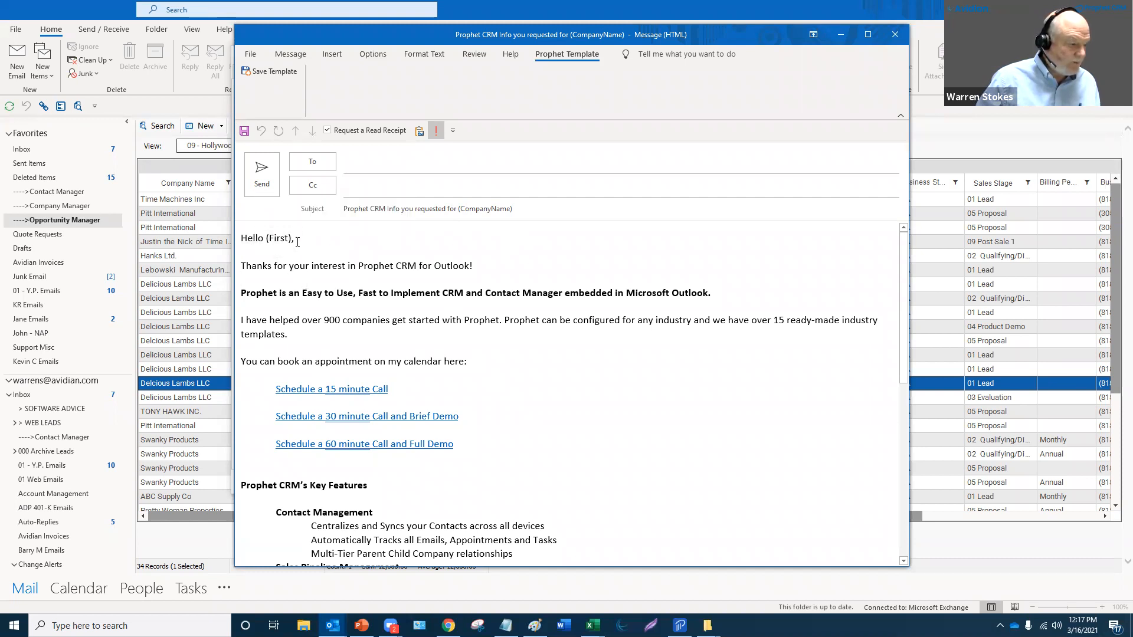
triple_click(296, 242)
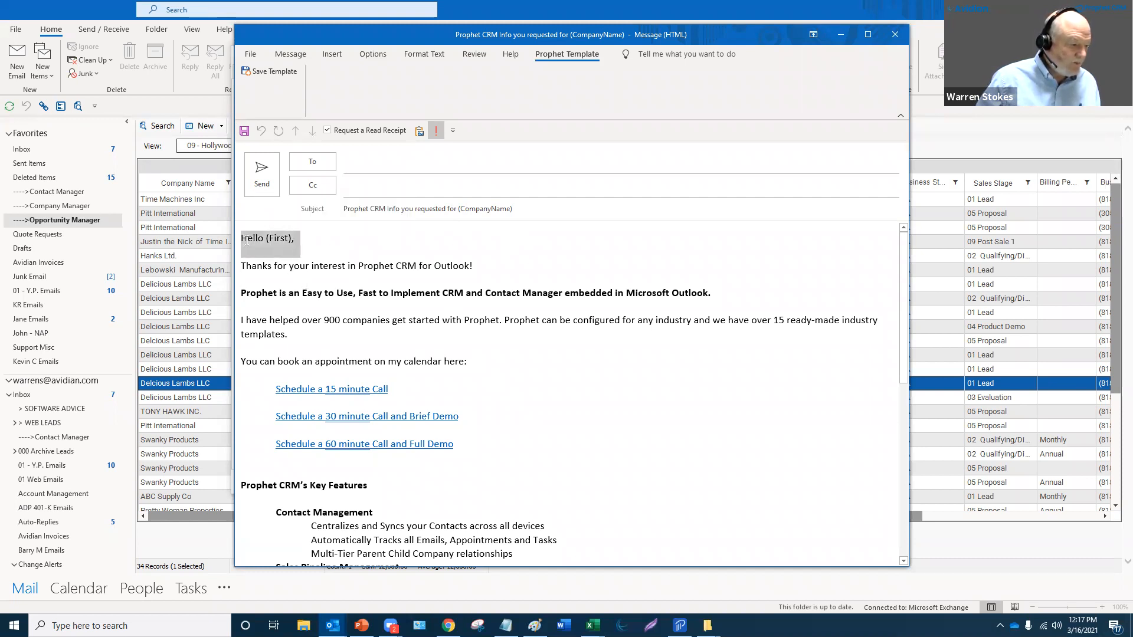
Review the introduction template's body text and the formatting and template-saving options available for the message.
click(338, 258)
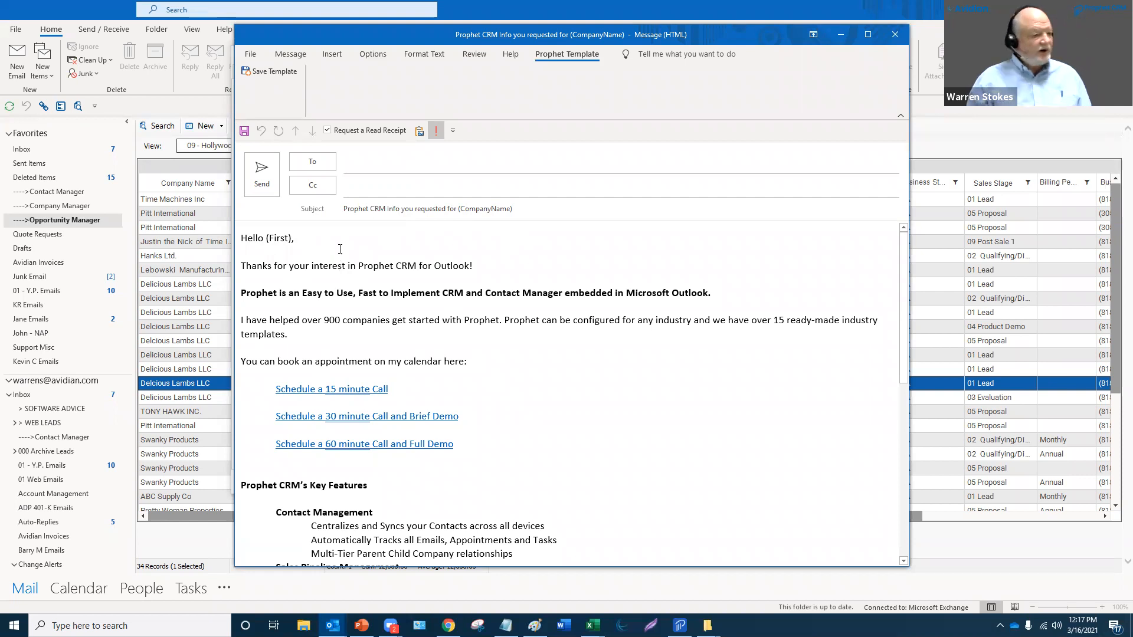
scroll(341, 260, down, 10)
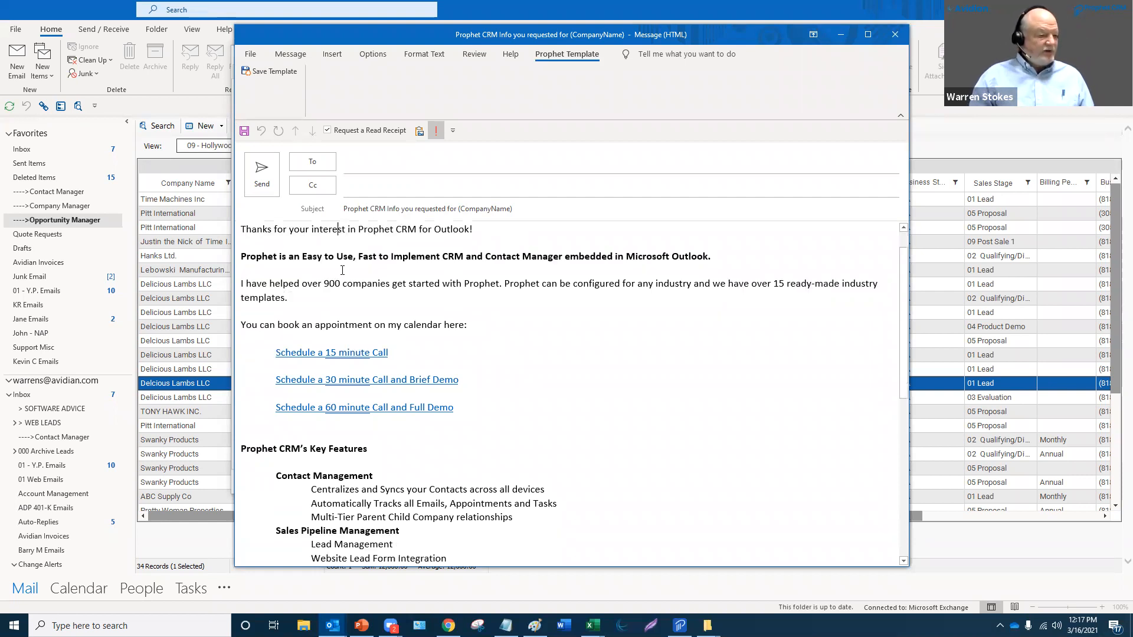
scroll(411, 407, up, 10)
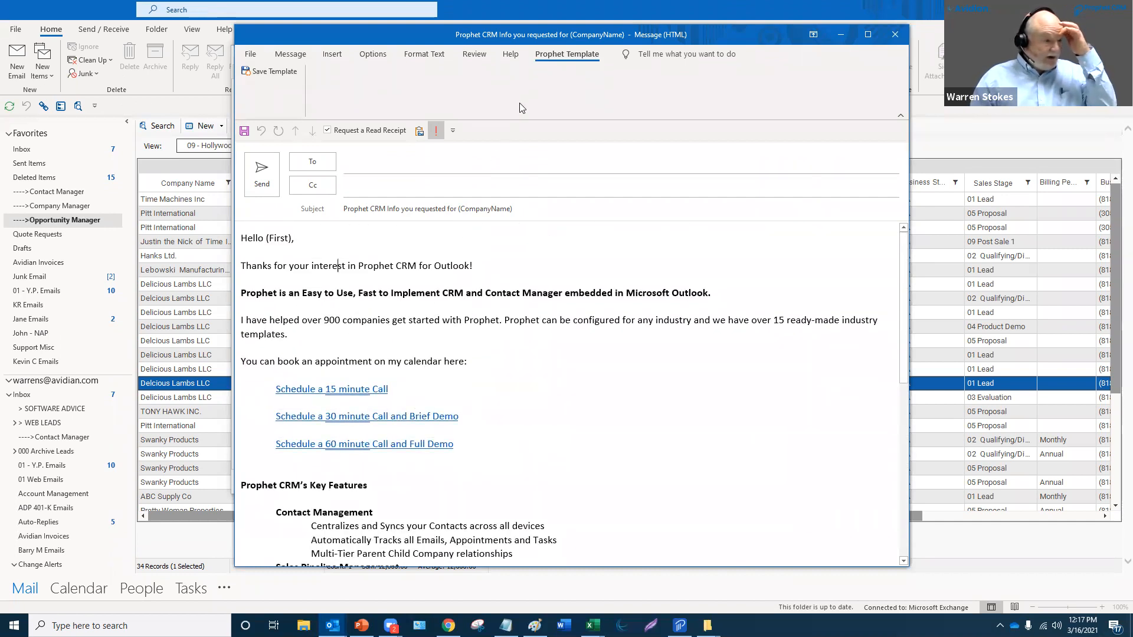
click(290, 54)
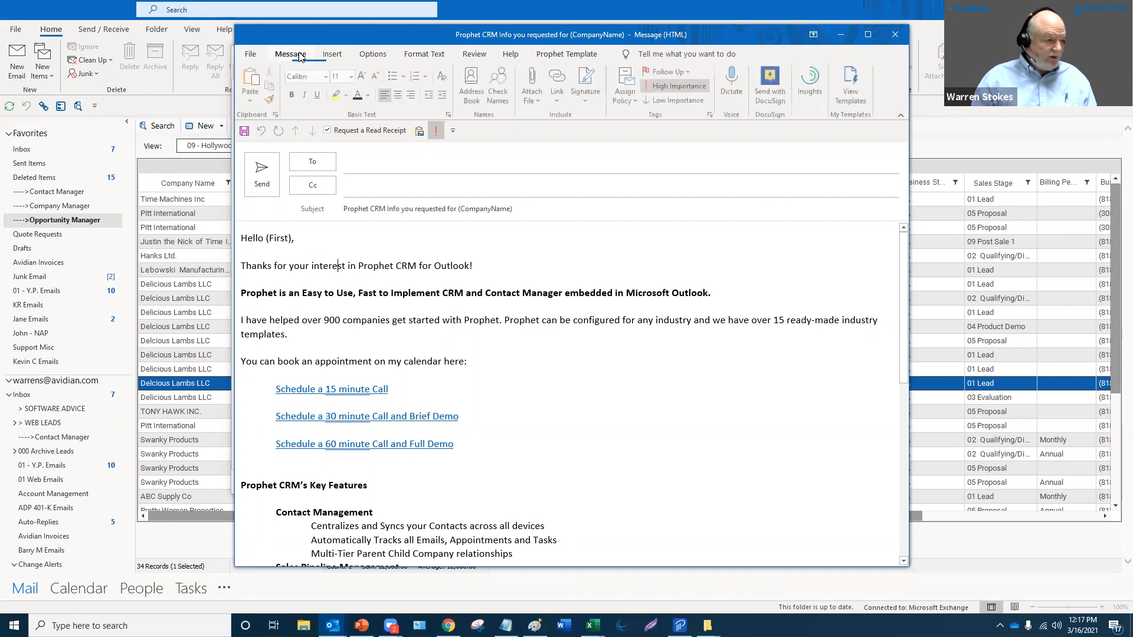
click(332, 54)
click(373, 54)
click(424, 53)
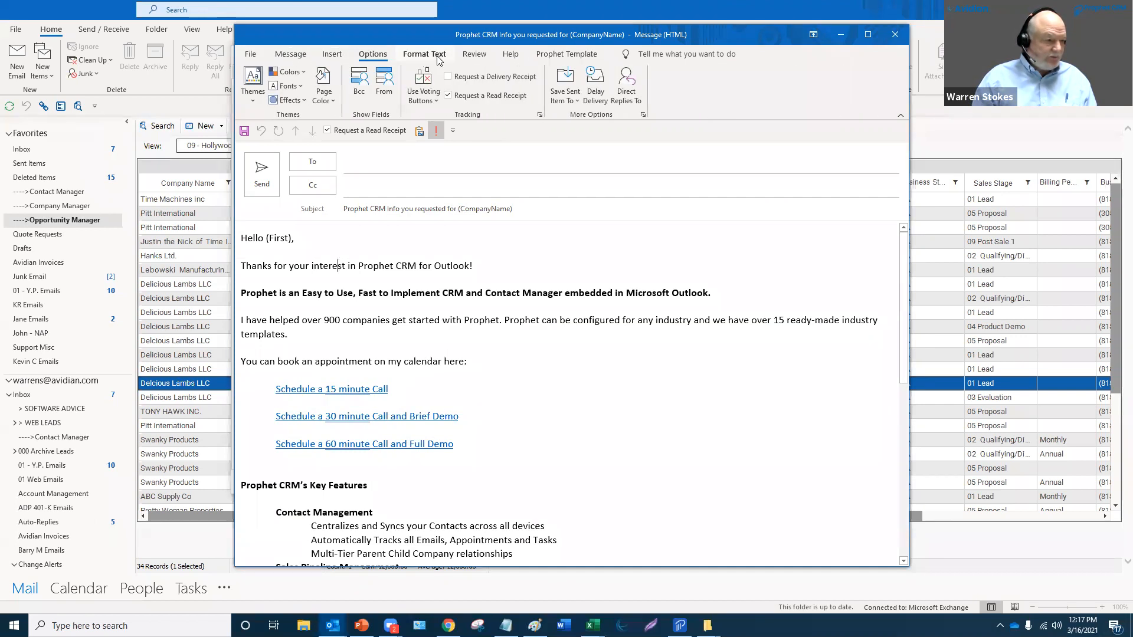
click(475, 53)
click(557, 58)
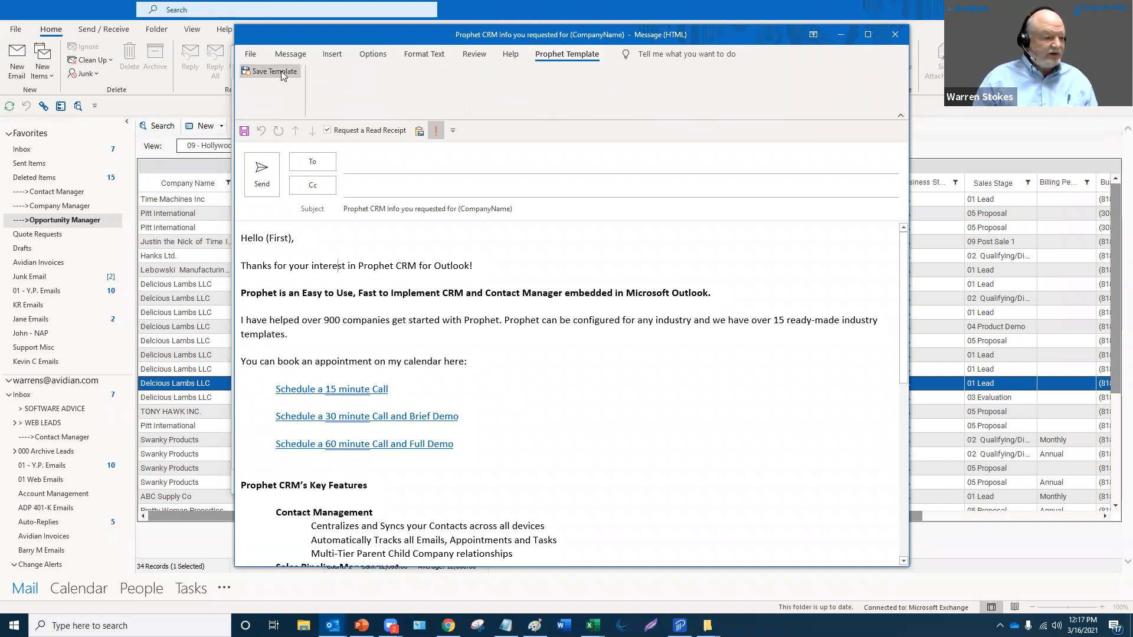
Close the introduction email template and select "01 - Introduction Email.Oft" in the Outlook template list.
click(896, 34)
click(584, 350)
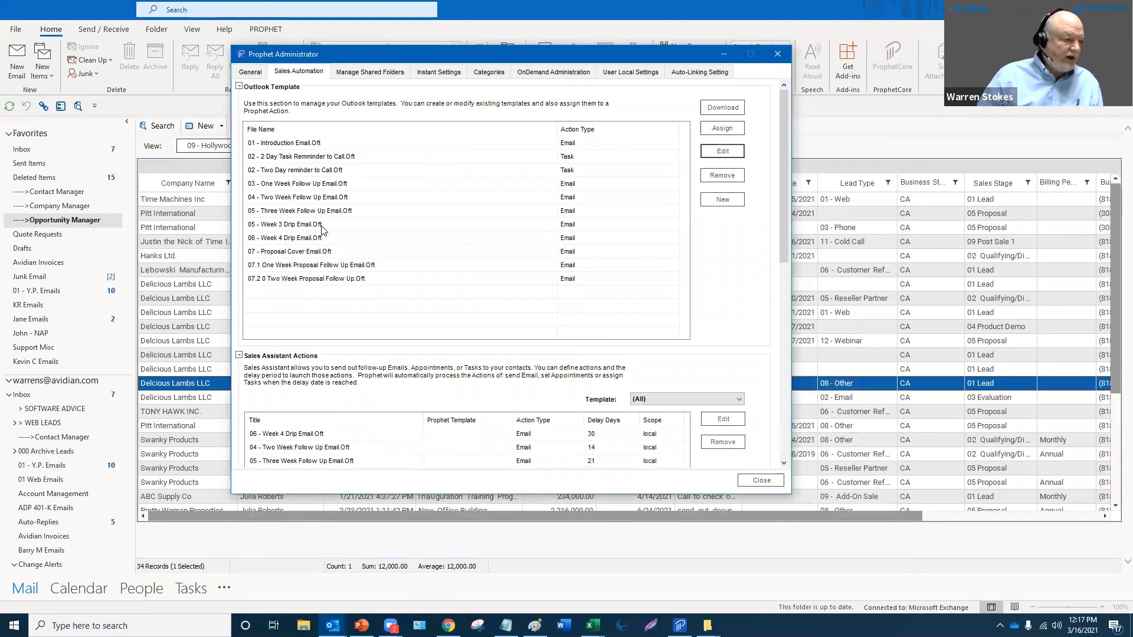
click(299, 144)
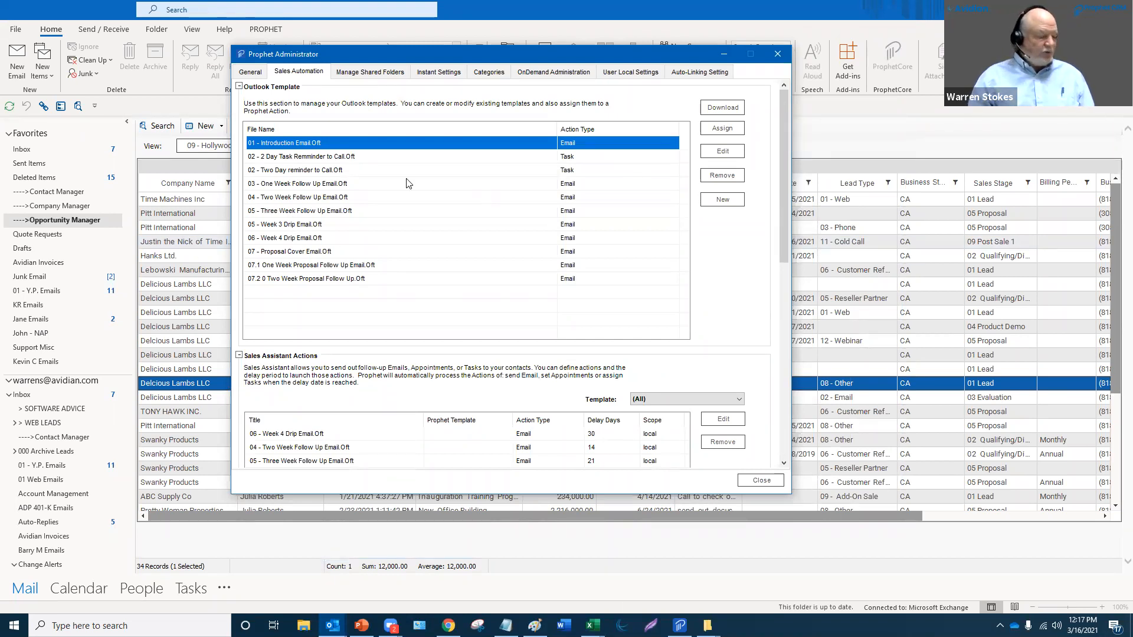
Create a new Outlook template with action type Email and file name "0001 New Email".
click(712, 202)
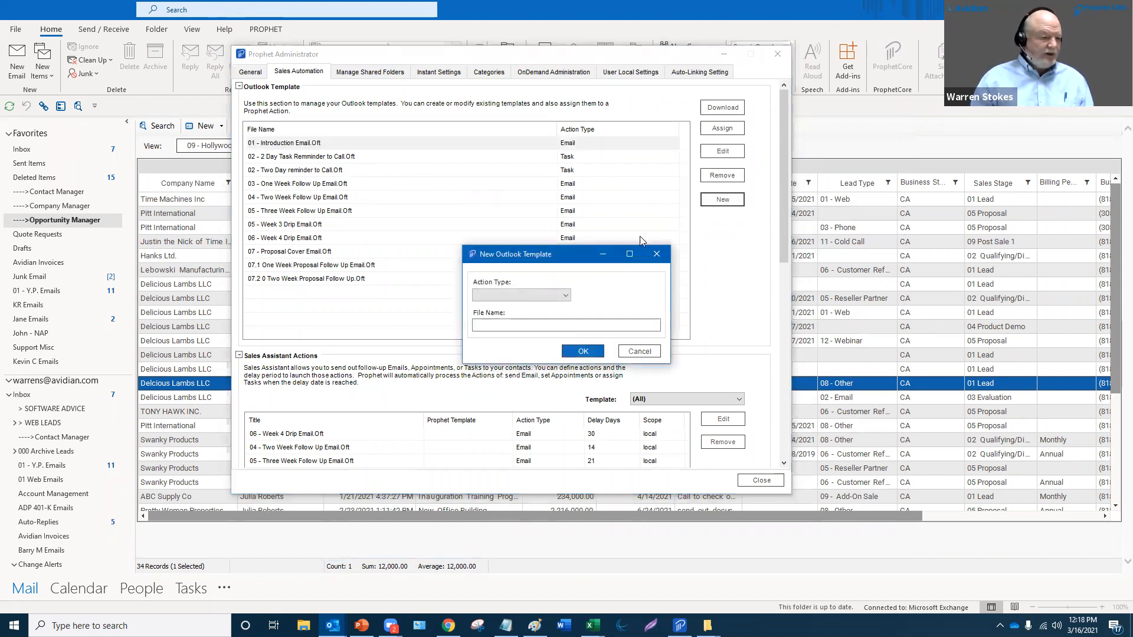
click(521, 297)
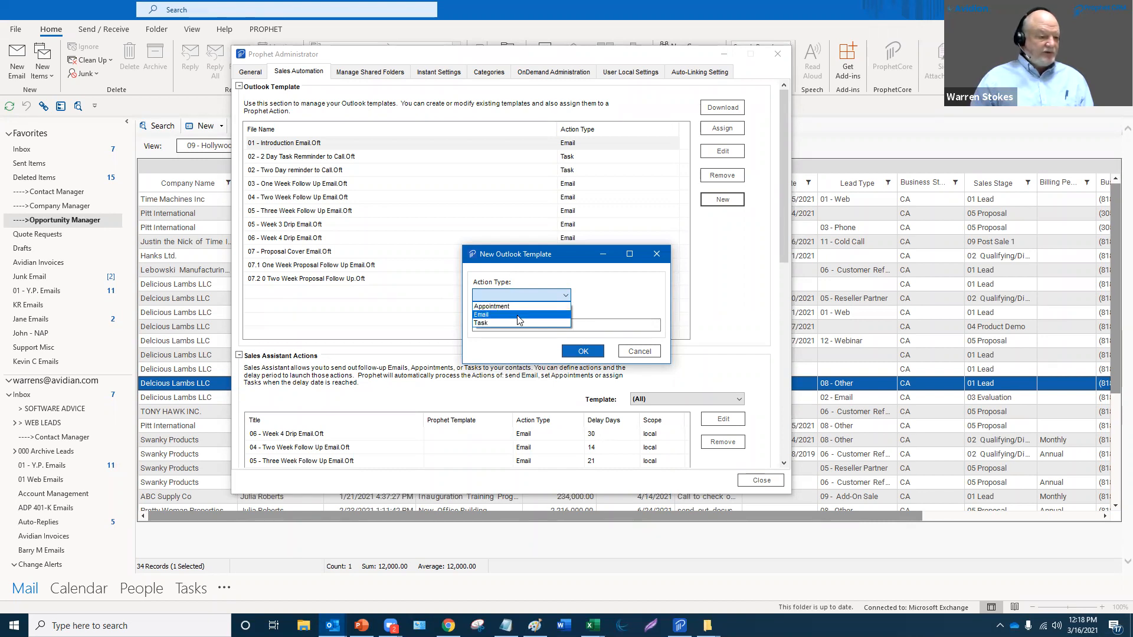
click(519, 315)
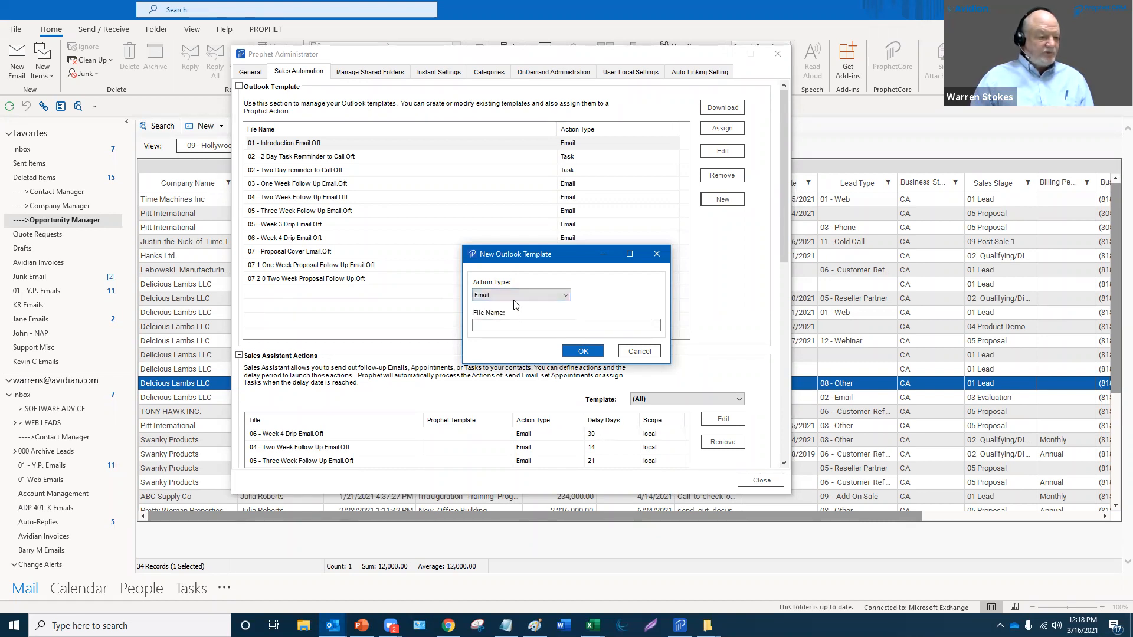
click(510, 324)
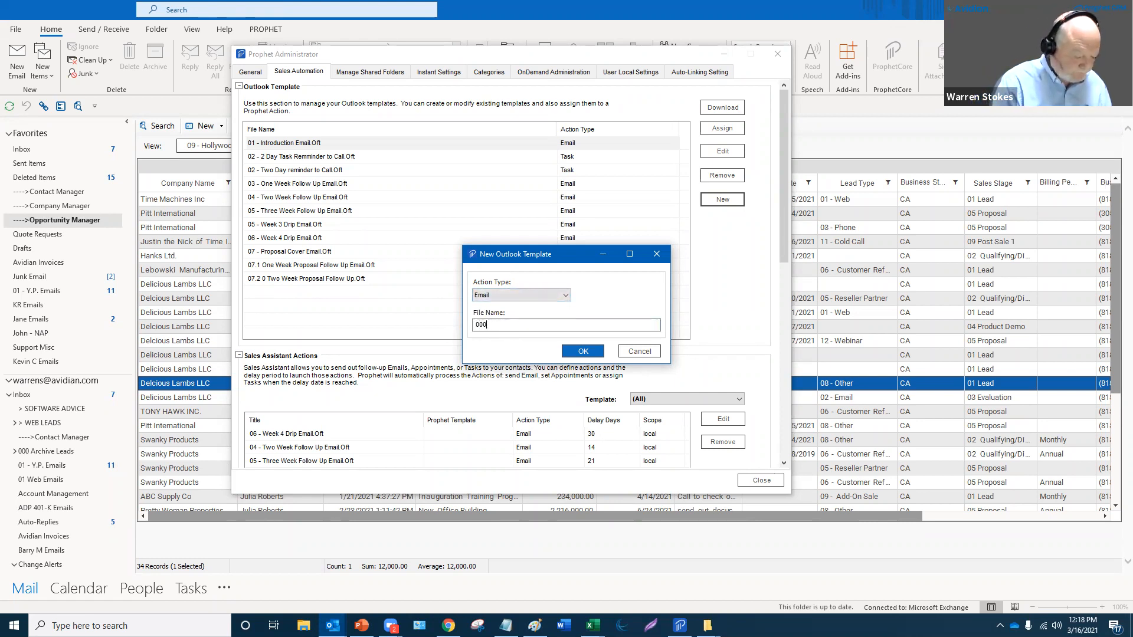
text(000)
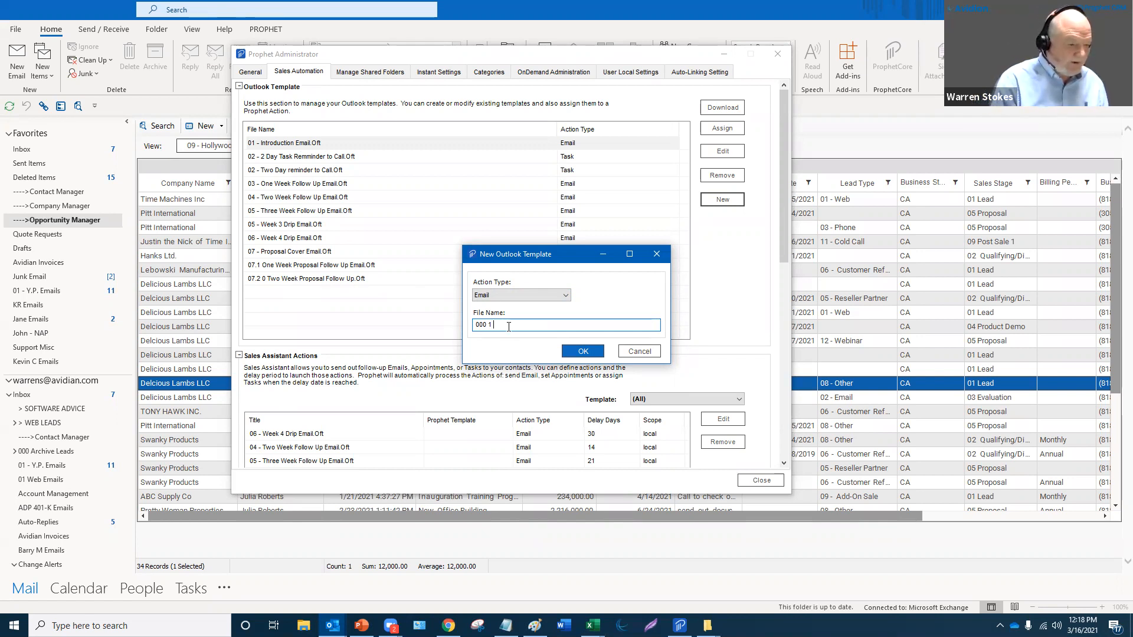
key(BackSpace)
key(BackSpace)
key(BackSpace)
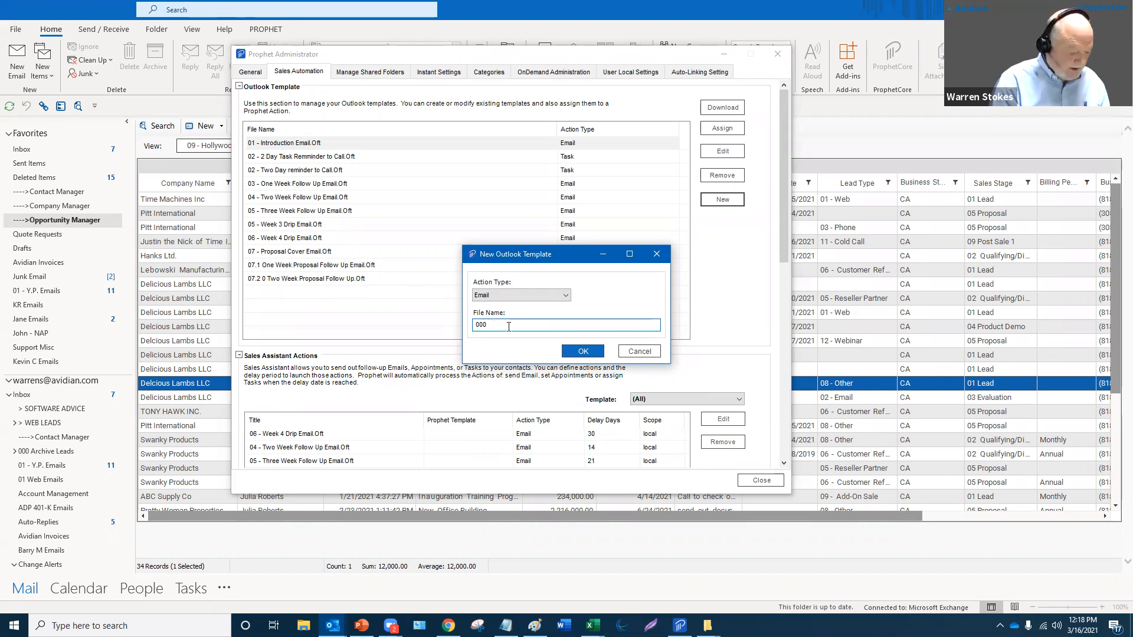
text(1 New Email)
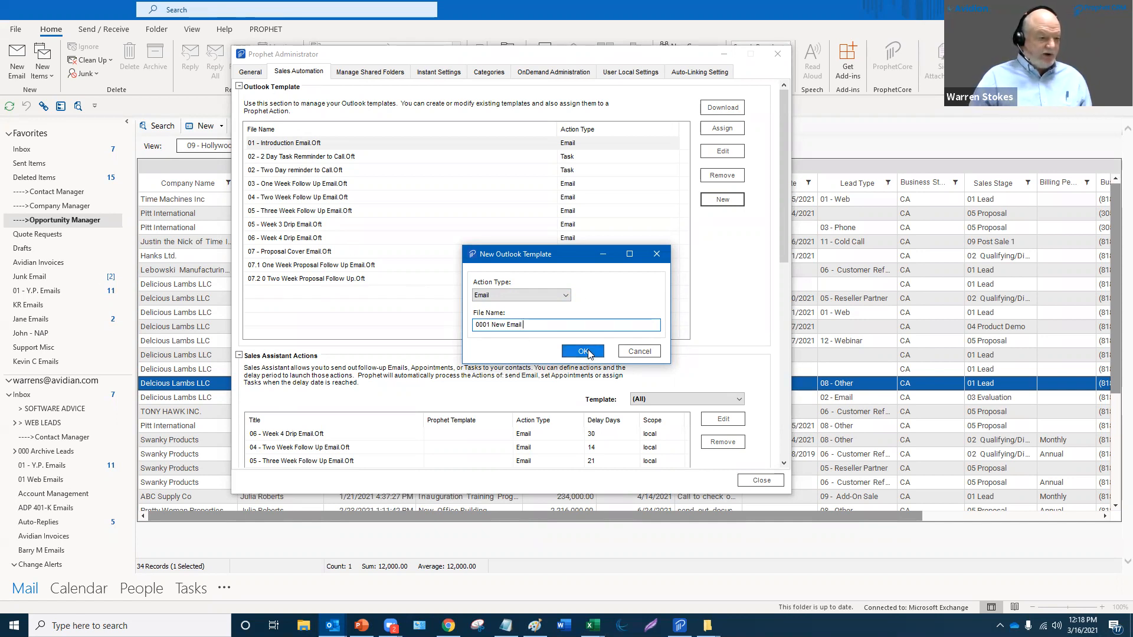
click(584, 352)
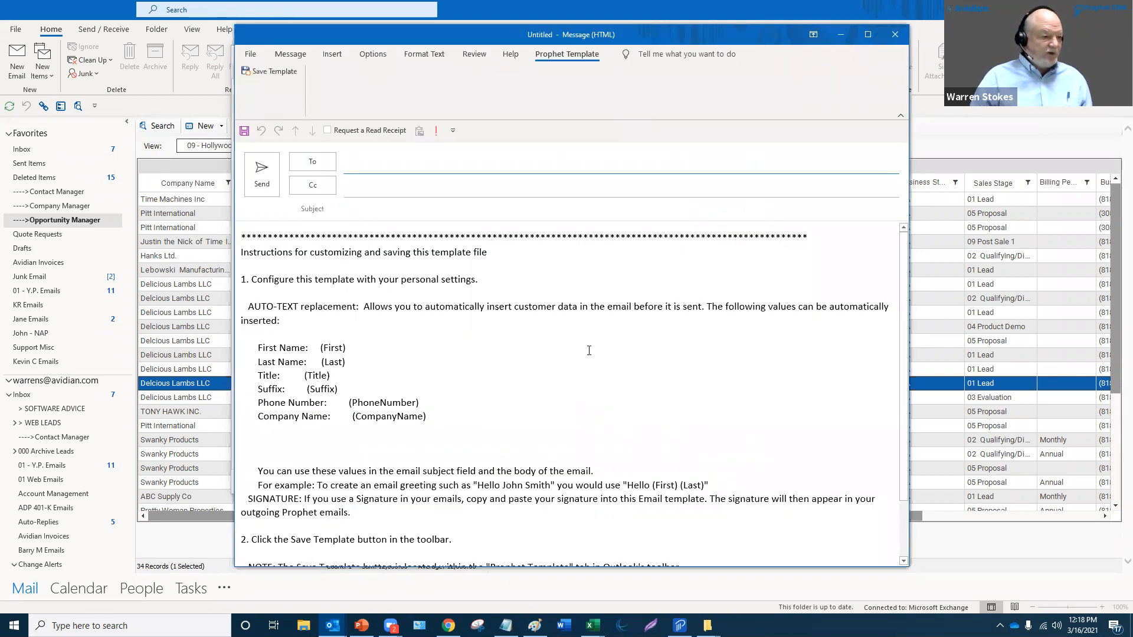
Read the new template's customization instructions, examining the auto-text placeholders for names, title, suffix, phone number and company.
scroll(589, 351, down, 2)
scroll(588, 352, up, 2)
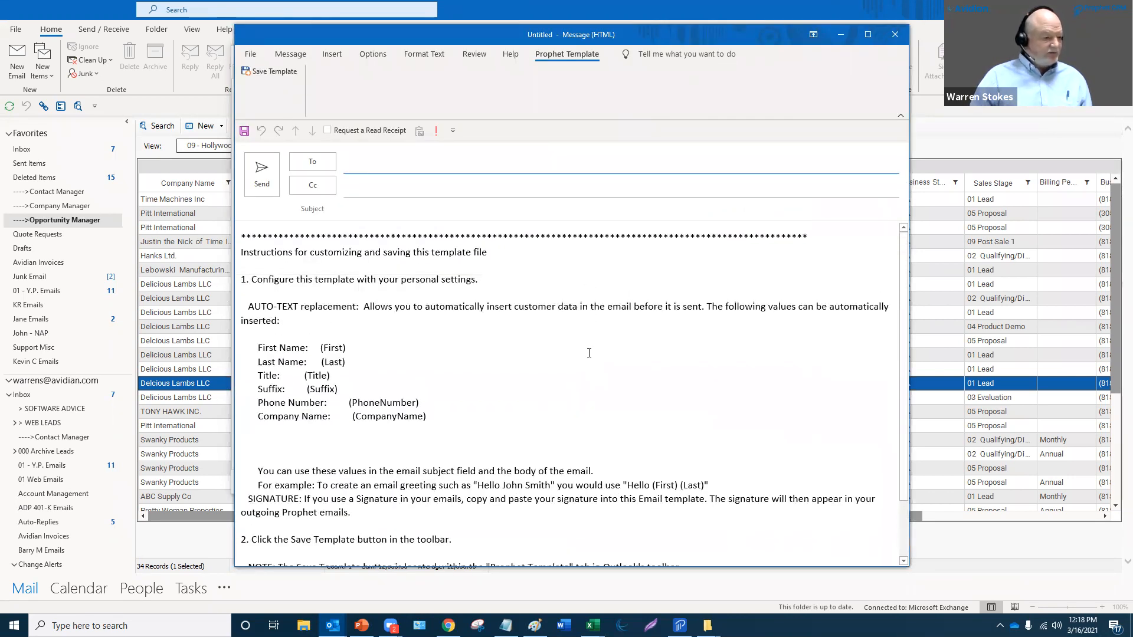
drag(439, 430, 221, 287)
click(450, 349)
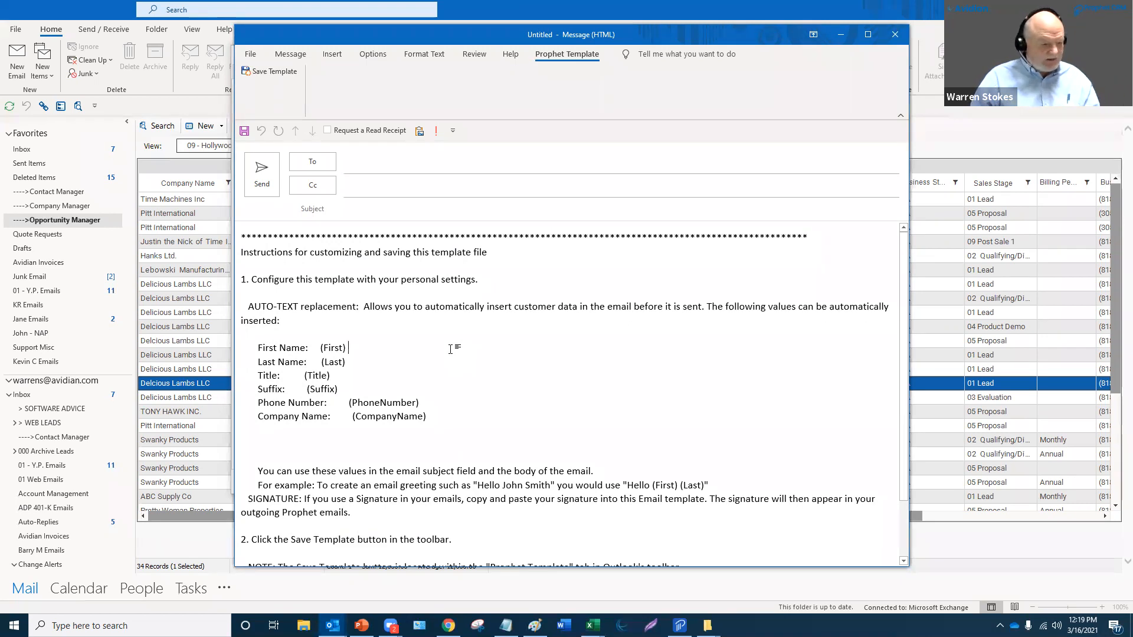
drag(440, 416, 329, 418)
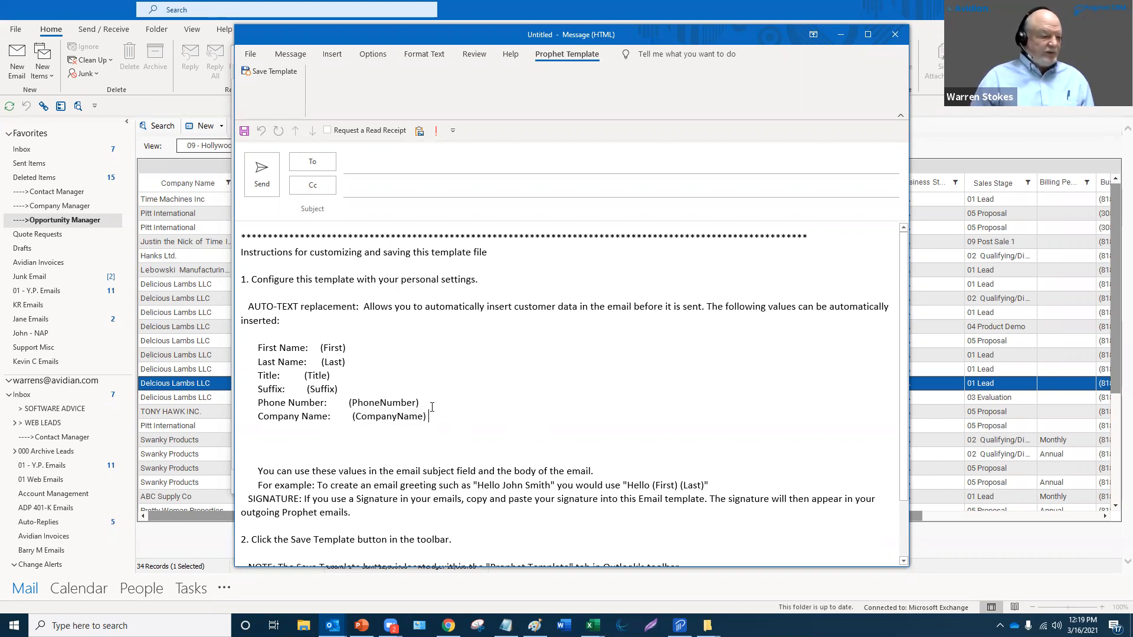
drag(420, 404, 325, 404)
click(460, 440)
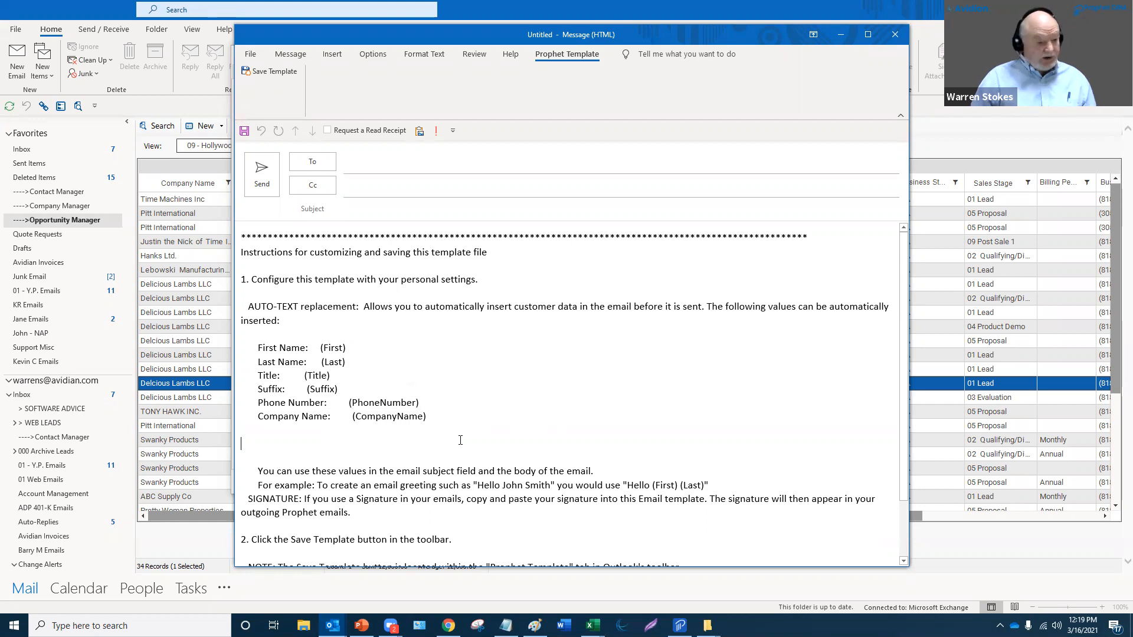
scroll(460, 438, down, 2)
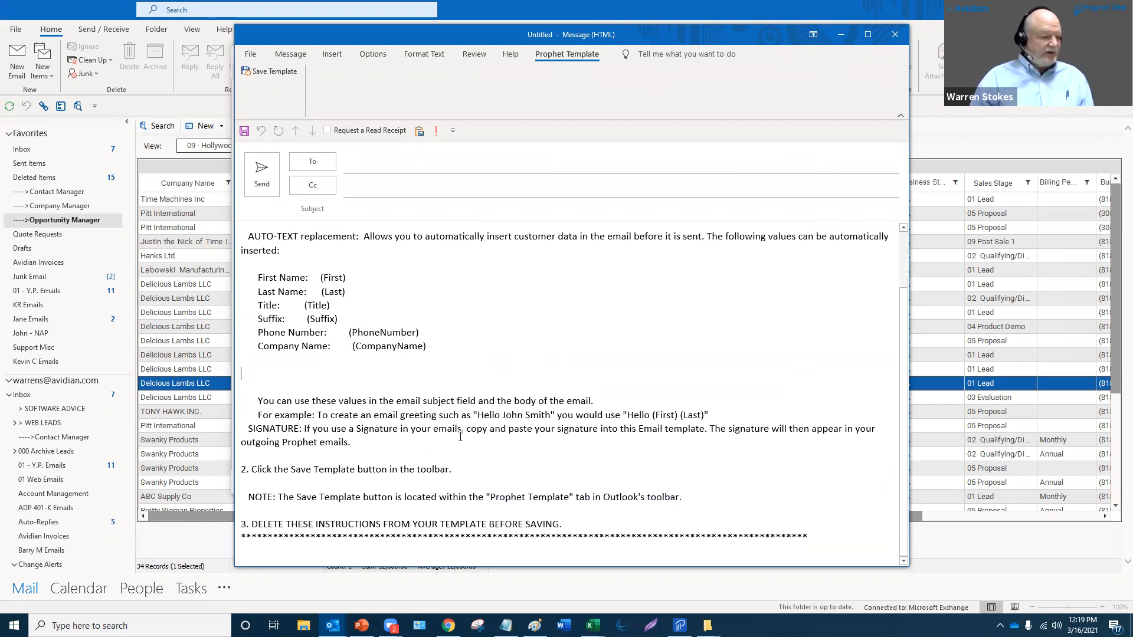
scroll(460, 437, up, 2)
click(462, 432)
scroll(463, 432, down, 2)
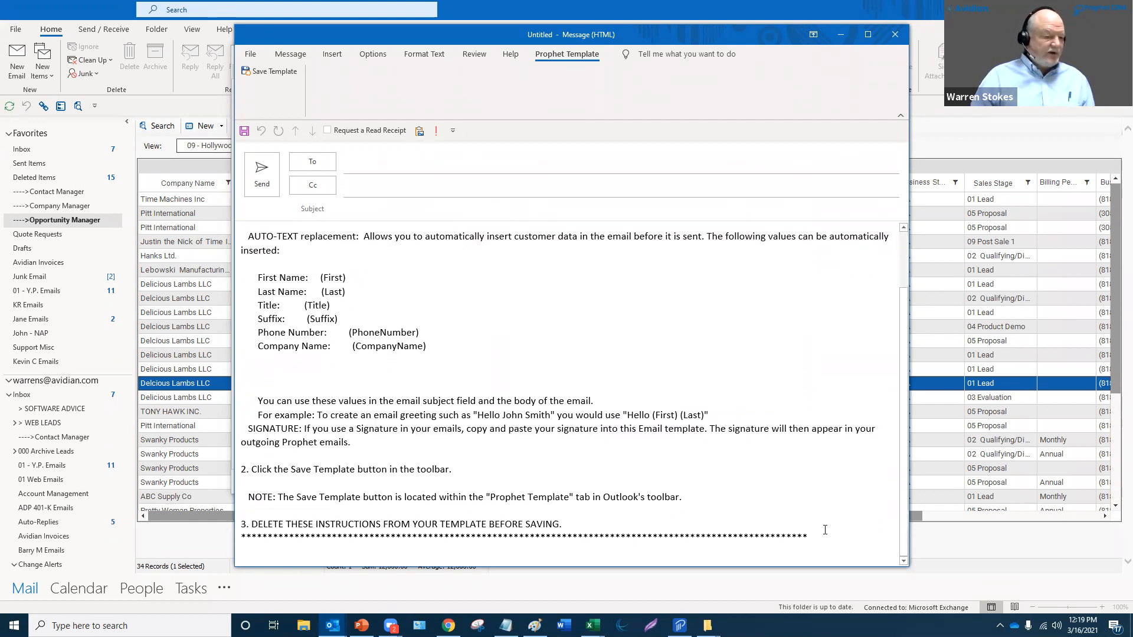
Replace all the instruction text in the template body with the greeting "Hello (First)," and start a new paragraph.
drag(815, 548, 188, 164)
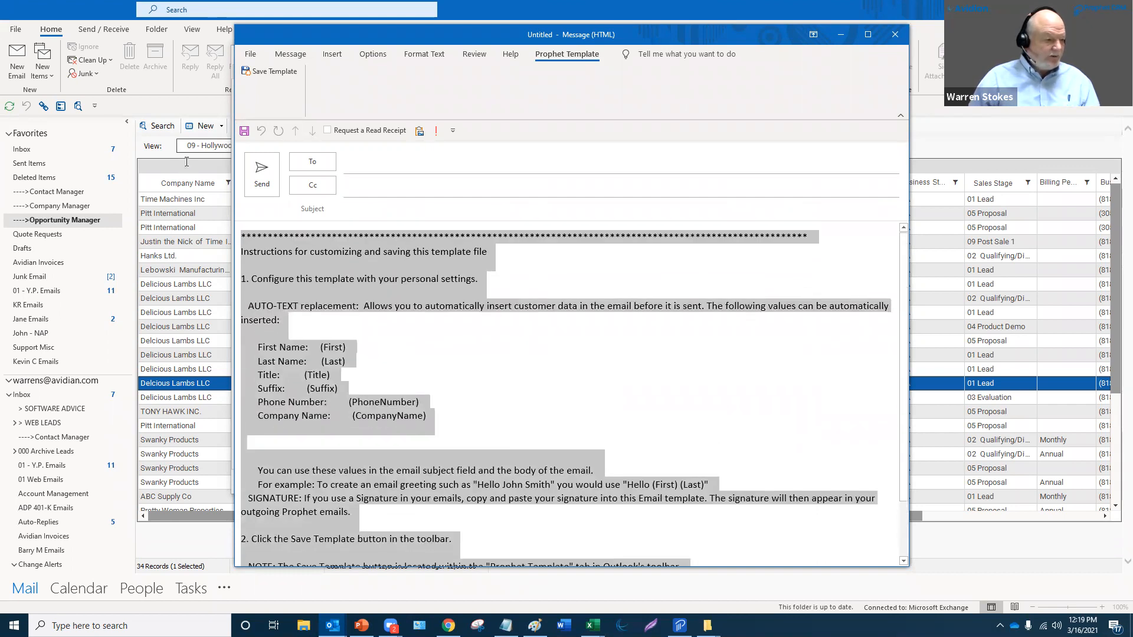
key(Delete)
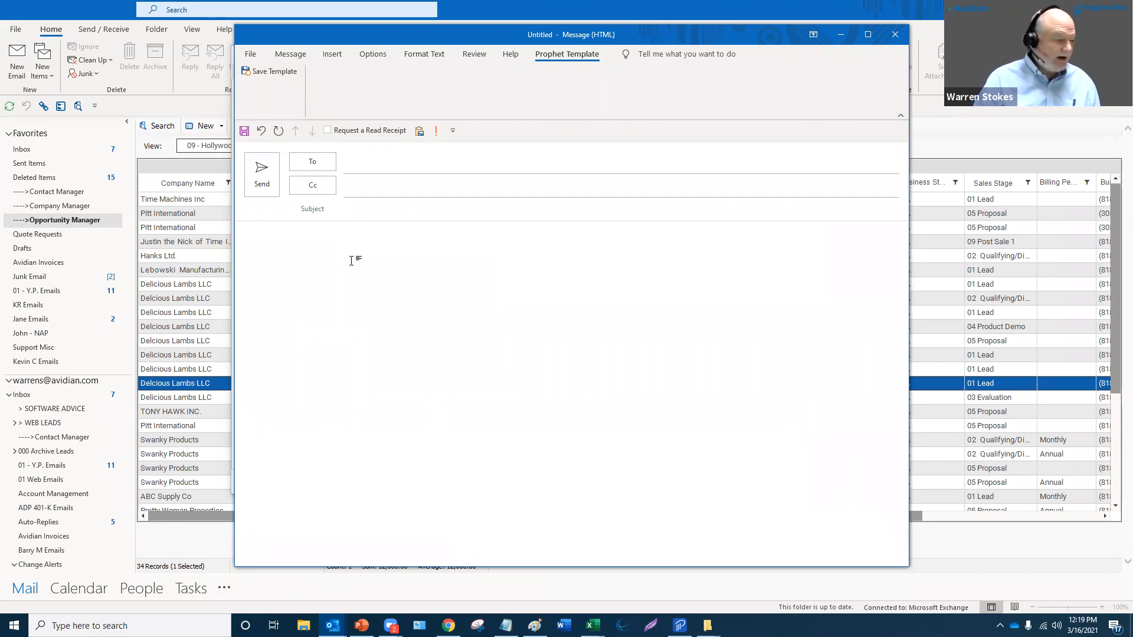
text(Hello)
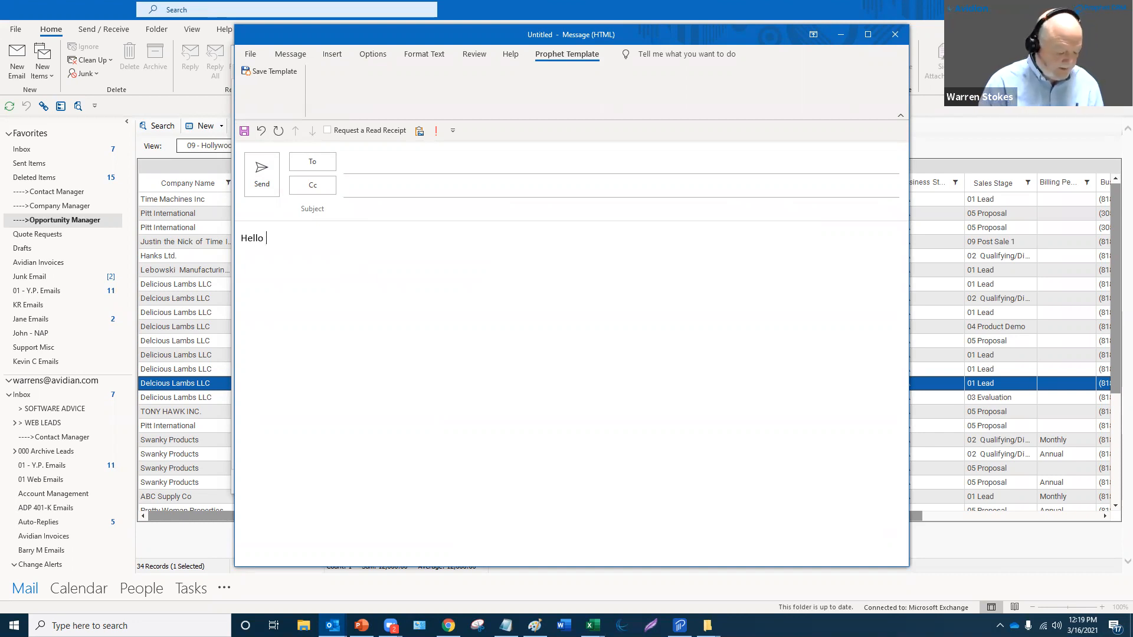
text((Fi)
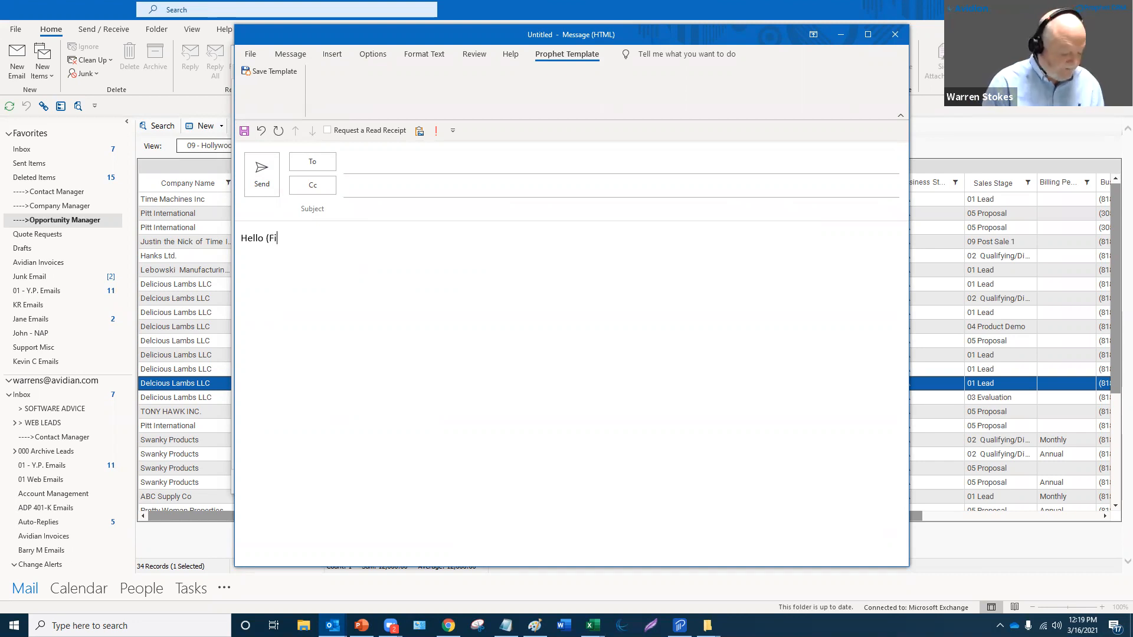
text(rst)
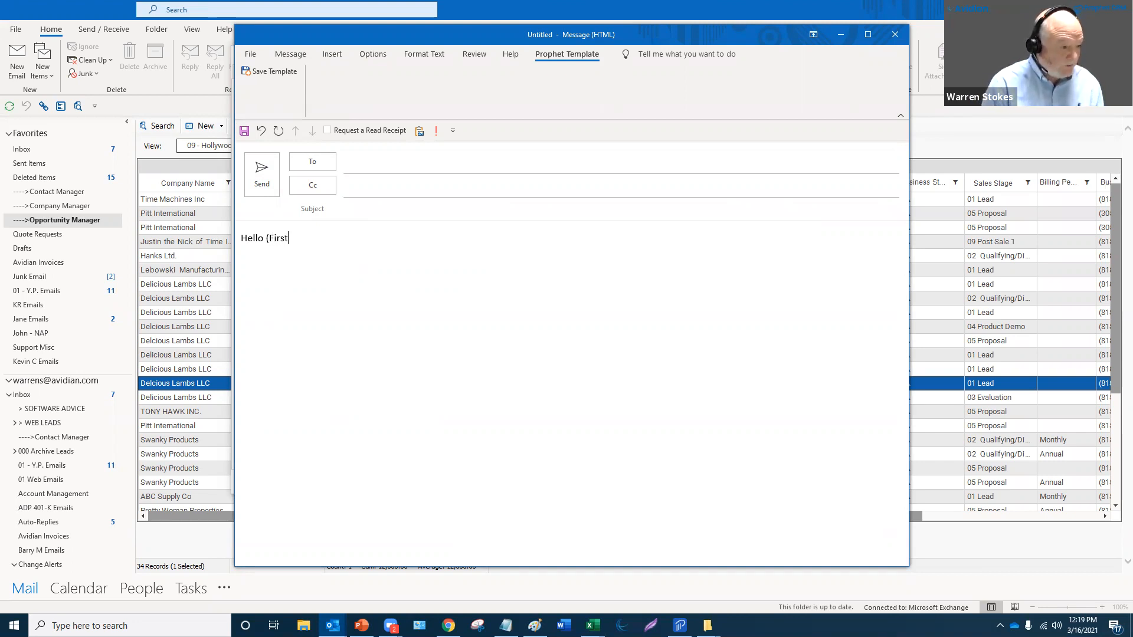
text())
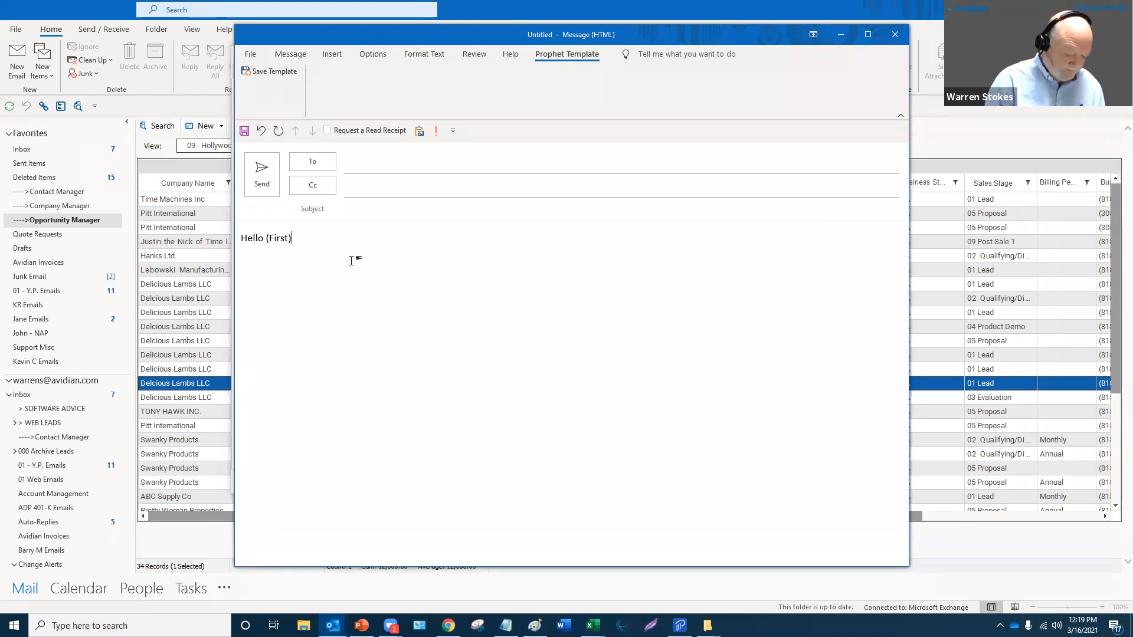
text(,)
key(Return)
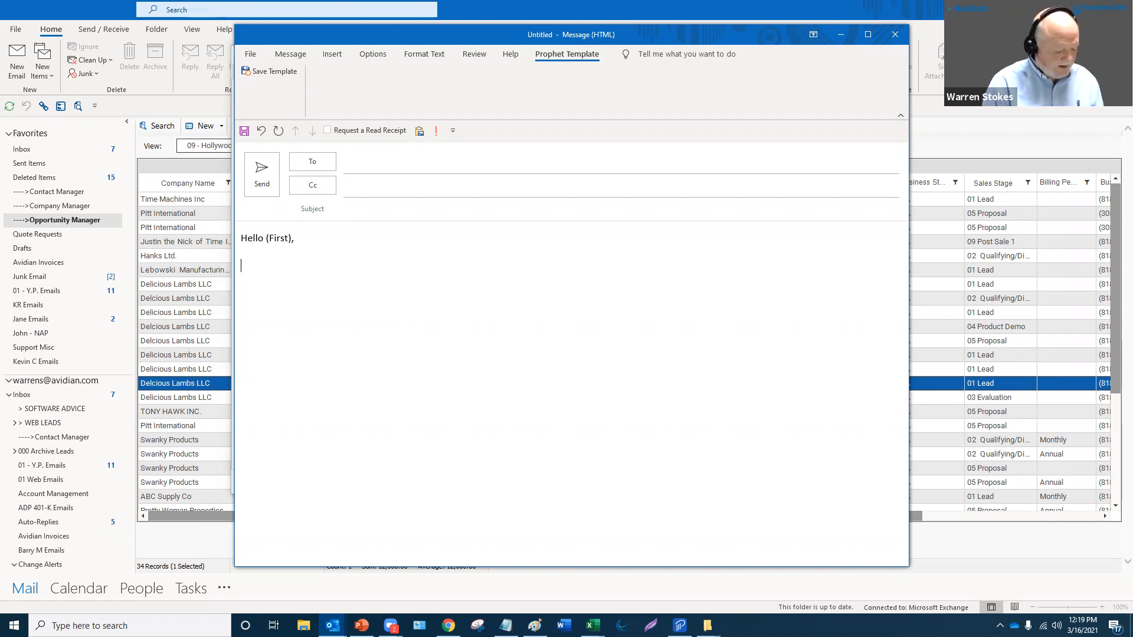
text(Th)
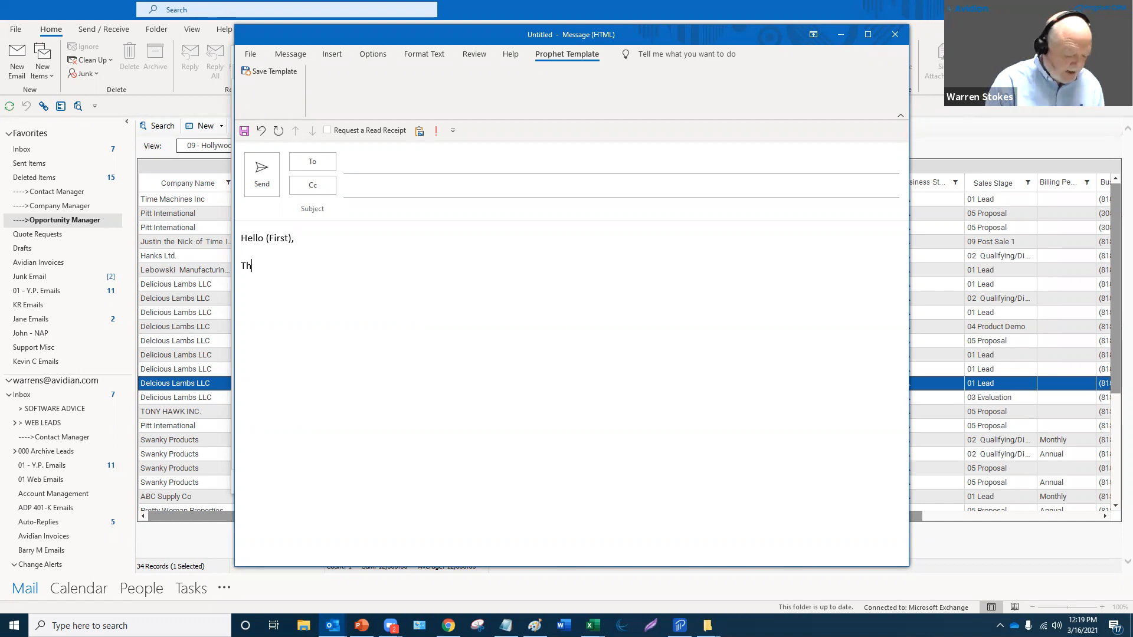
text(ank you)
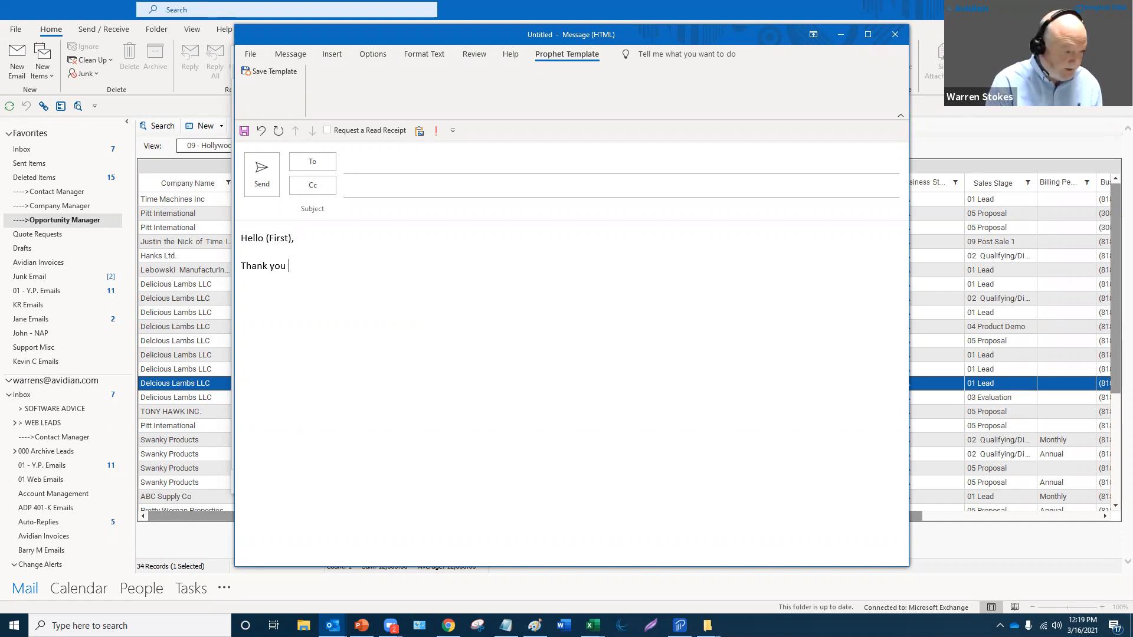
key(BackSpace)
key(BackSpace)
key(BackSpace)
key(BackSpace)
key(BackSpace)
key(BackSpace)
key(BackSpace)
key(BackSpace)
key(BackSpace)
key(BackSpace)
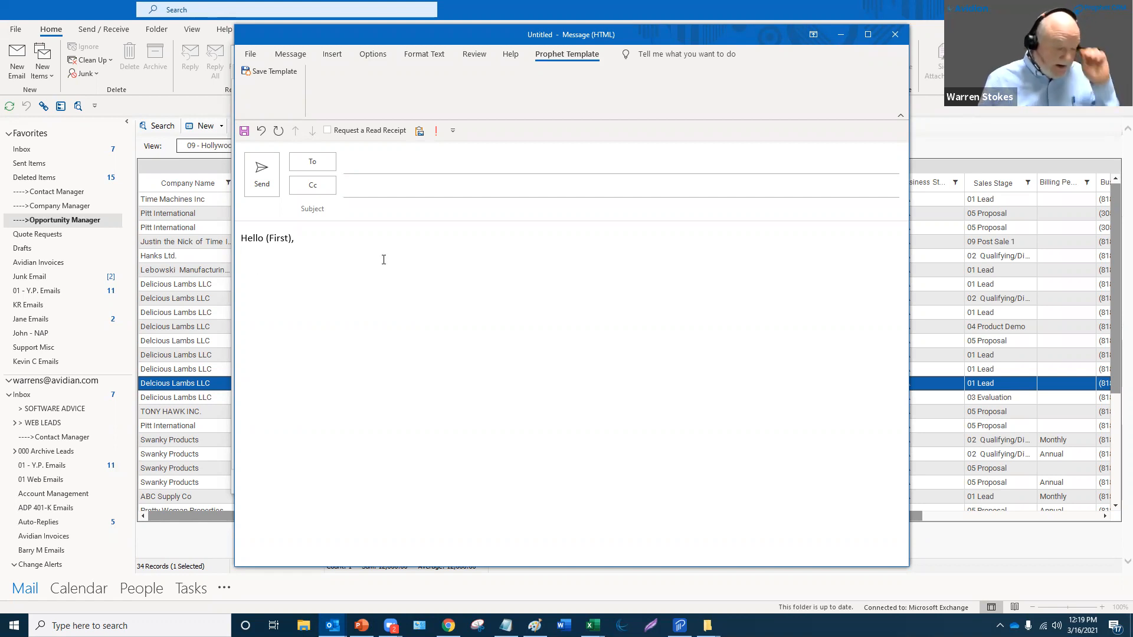
Look through the saved Quick Parts text blocks, such as Appointment and appt, and return to the message body.
click(331, 55)
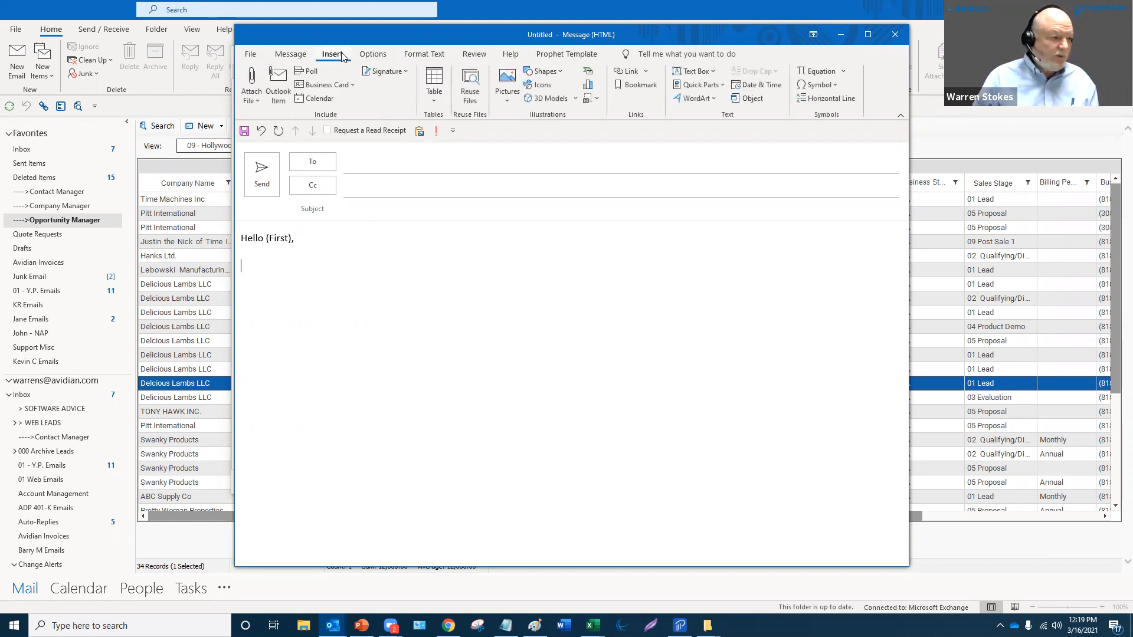
click(724, 87)
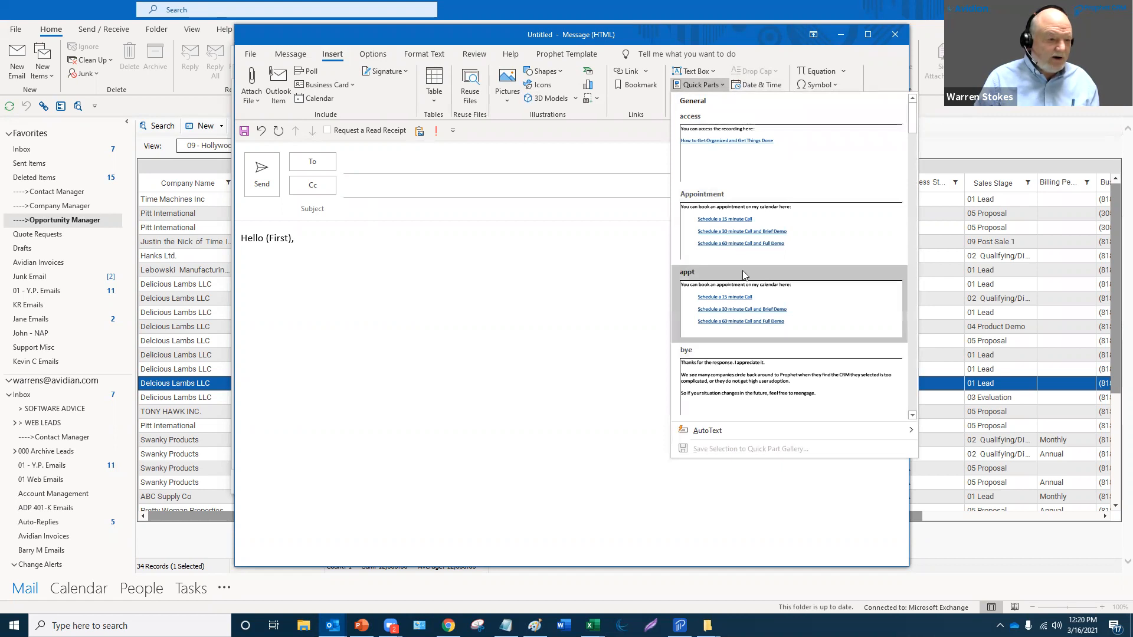
click(353, 275)
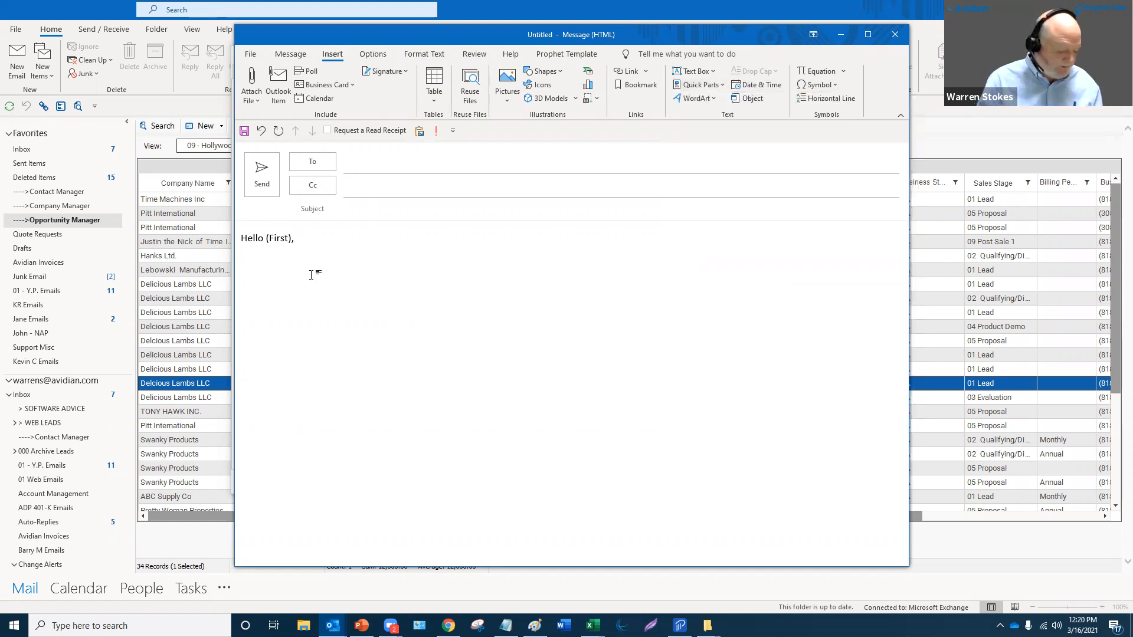
Insert the saved "info" text block below the greeting and delete its duplicate "Hello," line with the extra blank space.
text(info)
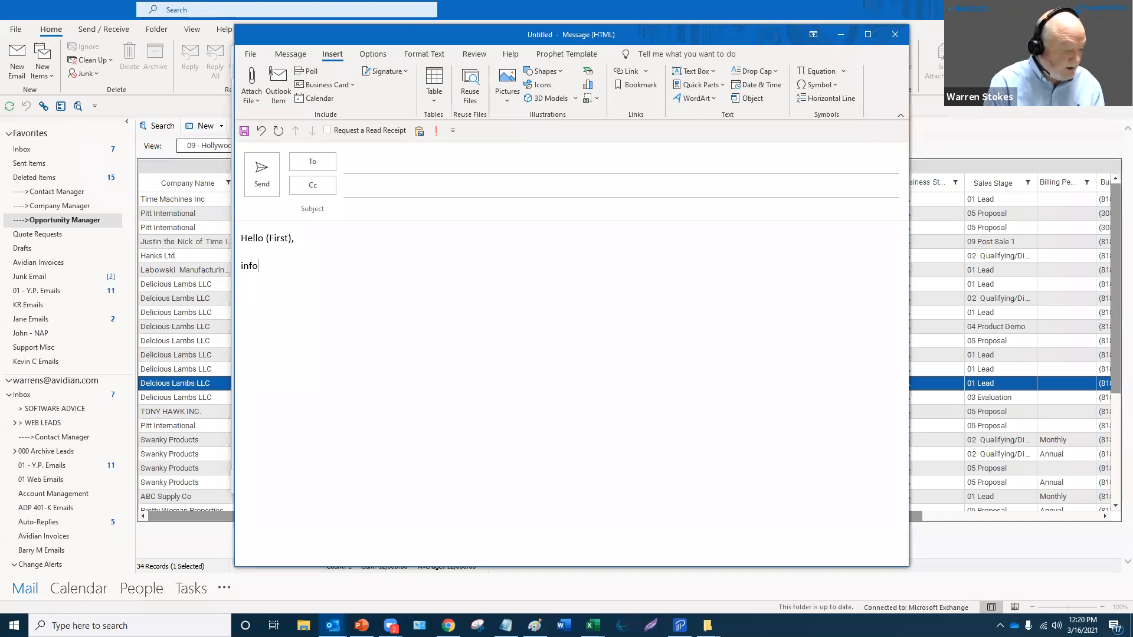
key(F3)
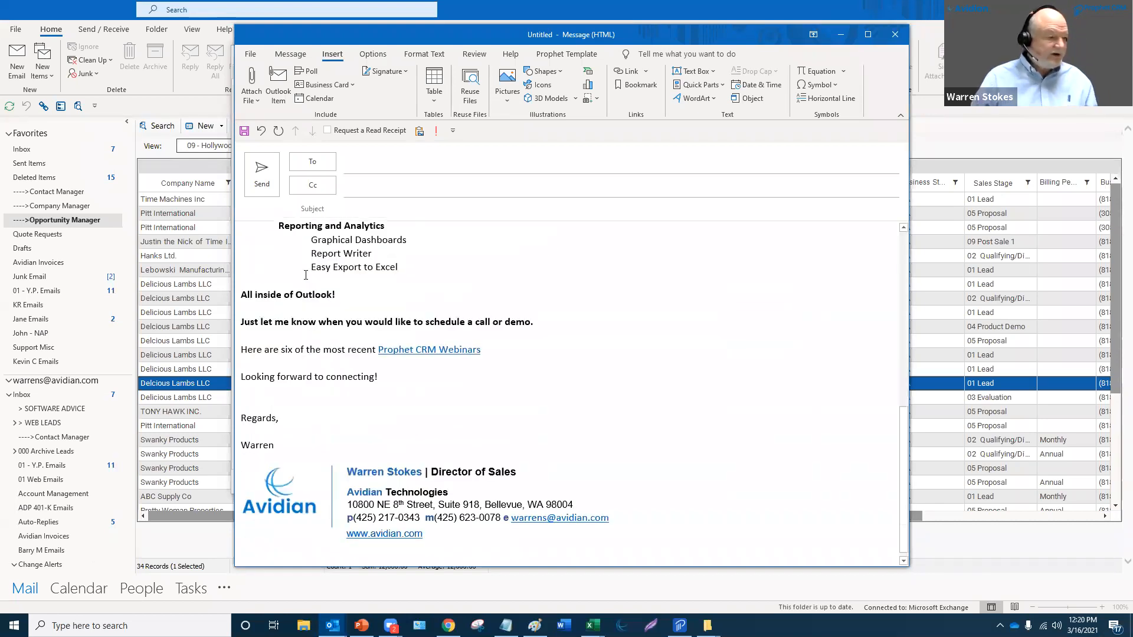
scroll(331, 278, up, 15)
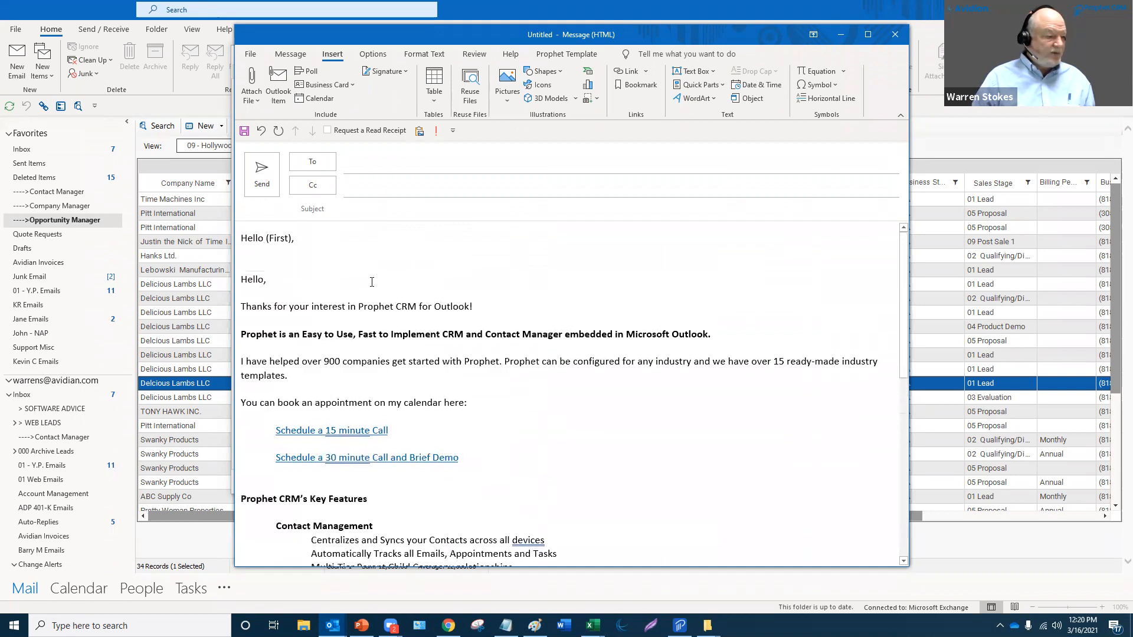
drag(372, 281, 216, 271)
key(Delete)
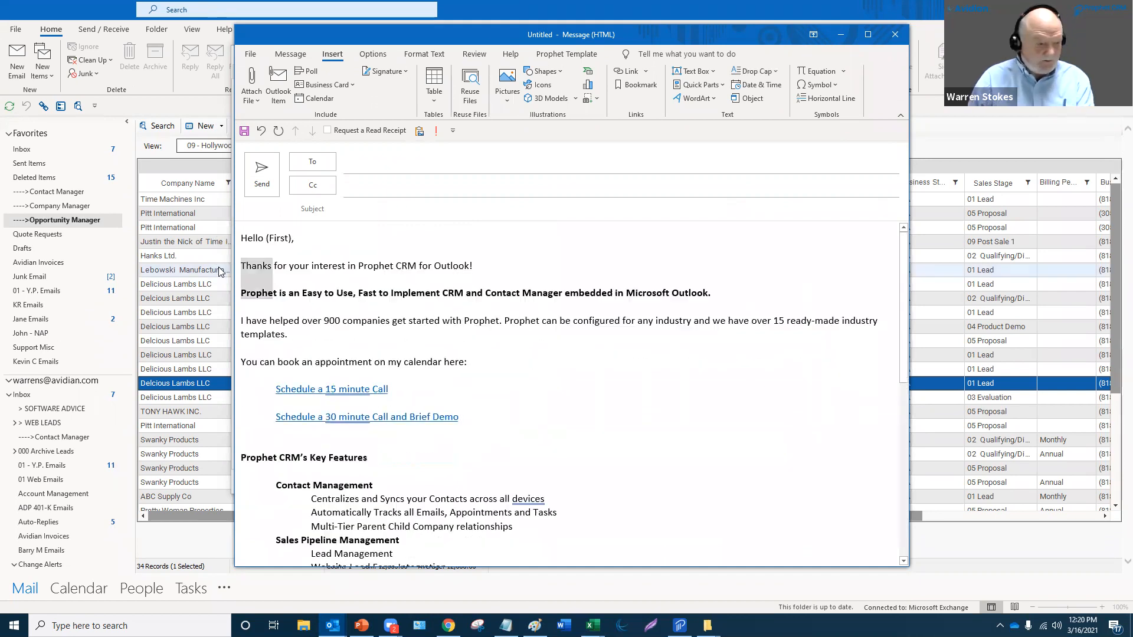
key(BackSpace)
Delete the calendar booking sentence with its 15 minute and 30 minute scheduling links, along with the leftover blank lines.
scroll(327, 254, down, 2)
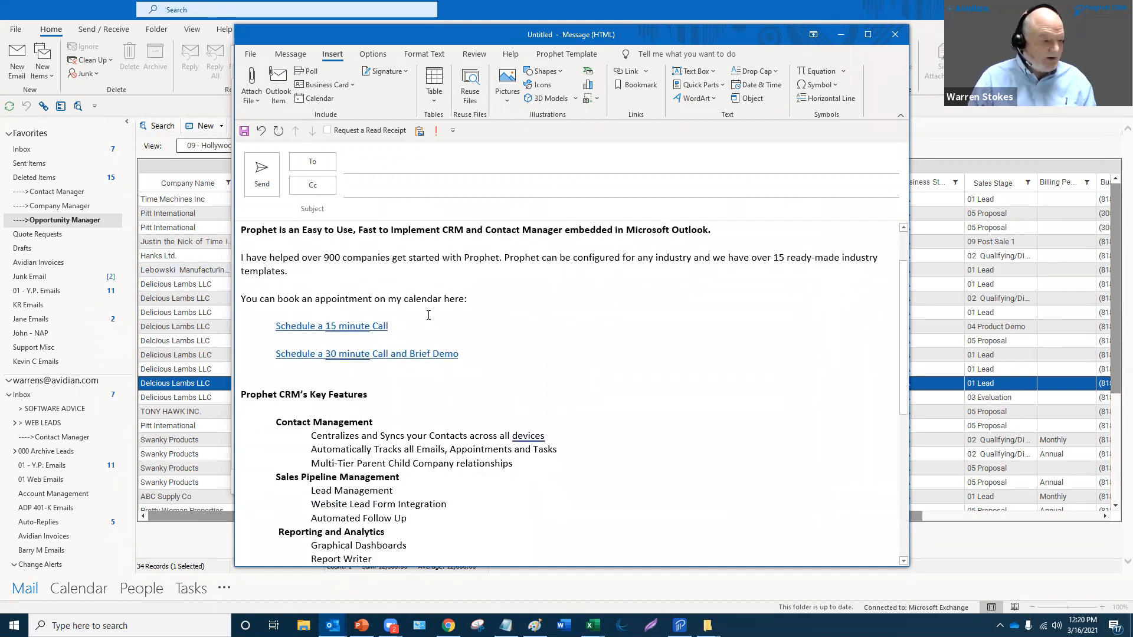
drag(457, 349, 241, 295)
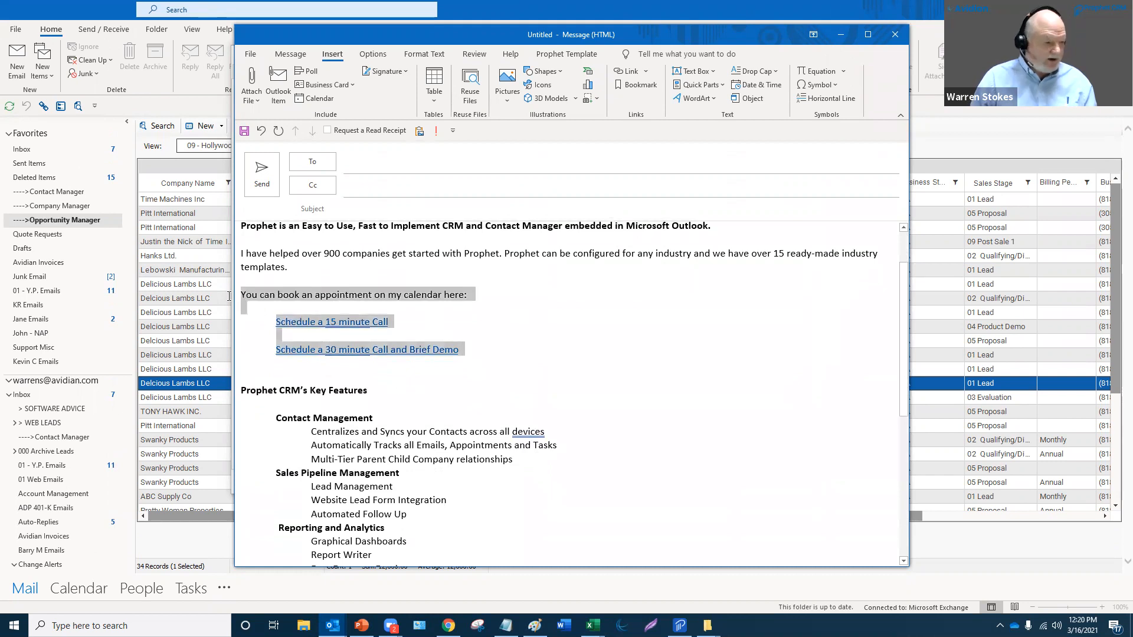
key(Delete)
key(BackSpace)
click(276, 296)
key(BackSpace)
Copy the body line "Thanks for your interest in Prophet CRM for Outlook!" into the email's subject.
scroll(394, 328, down, 1)
scroll(394, 328, down, 4)
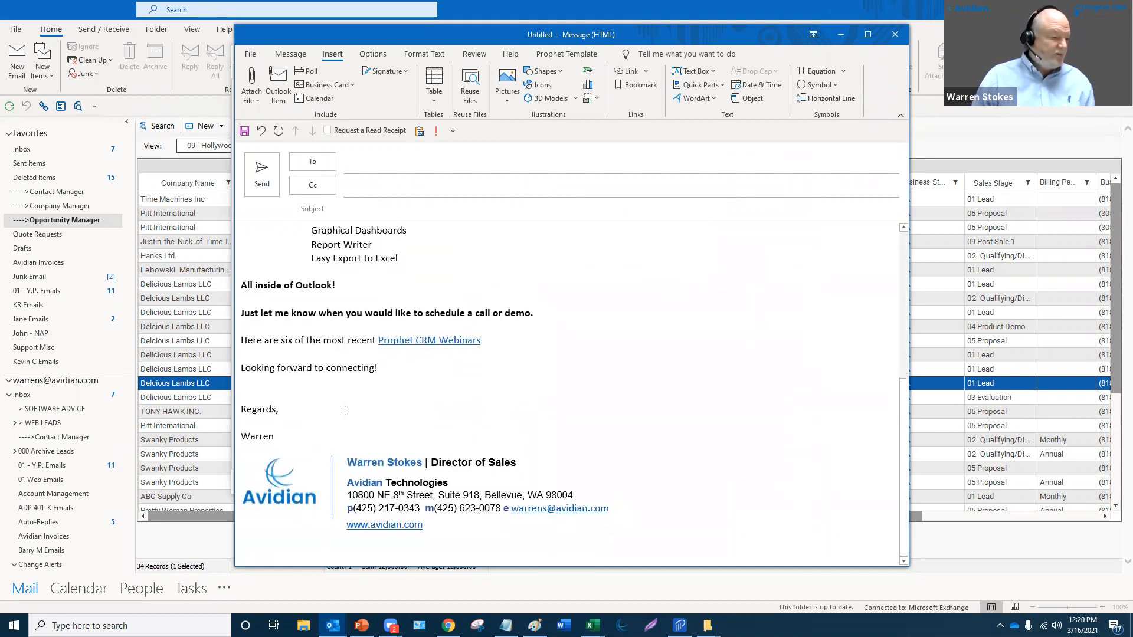
scroll(333, 425, up, 6)
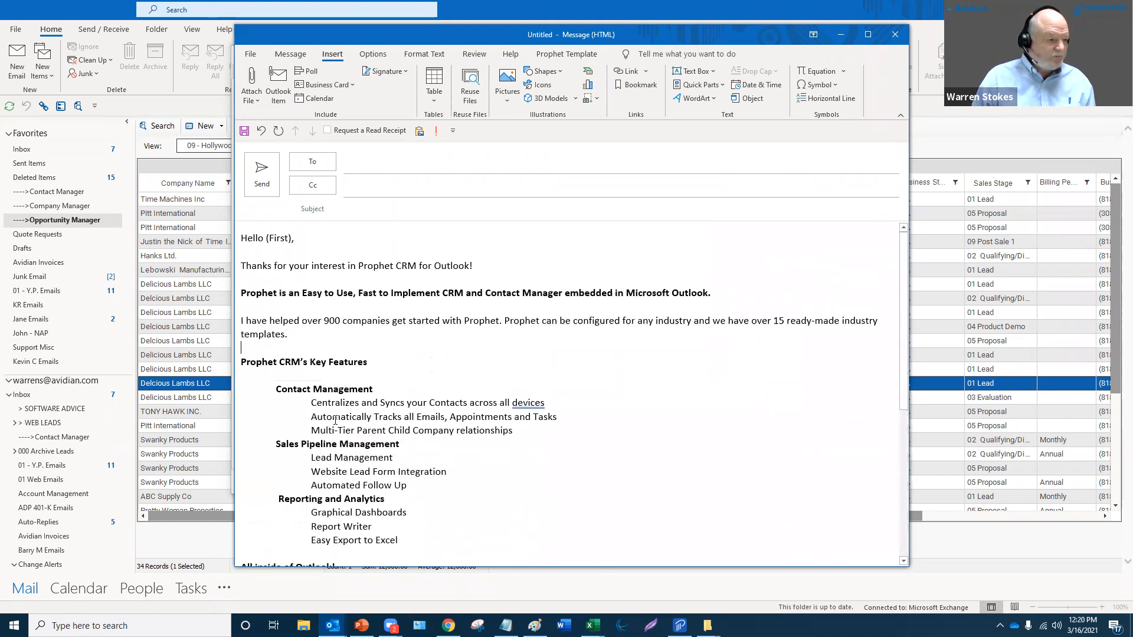
triple_click(379, 263)
key(ctrl+c)
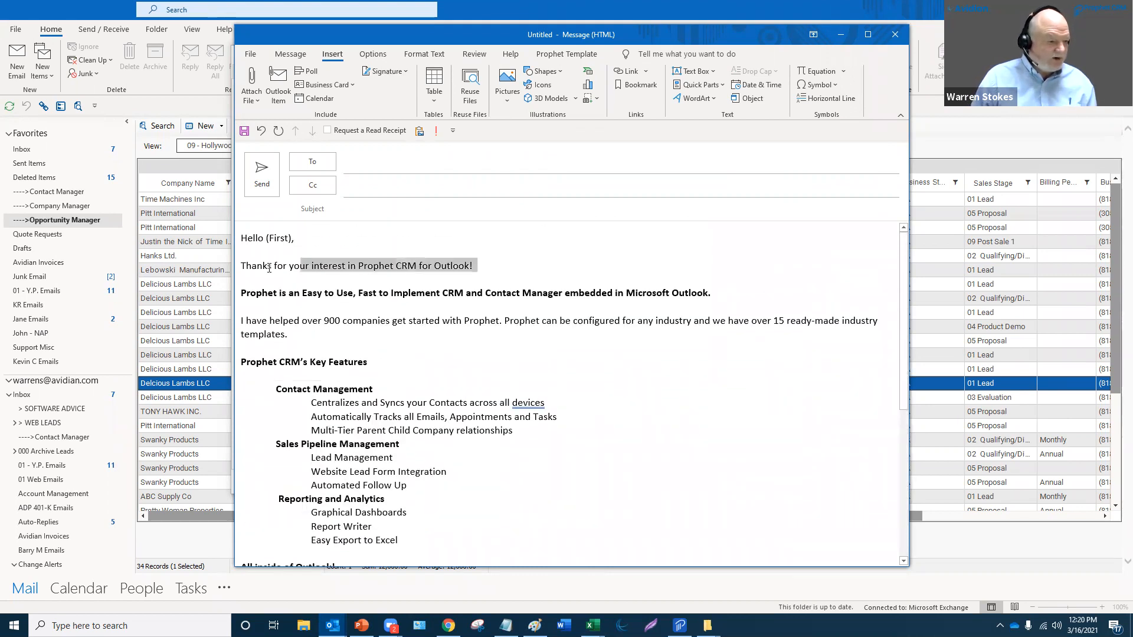
click(390, 213)
key(ctrl+v)
click(436, 293)
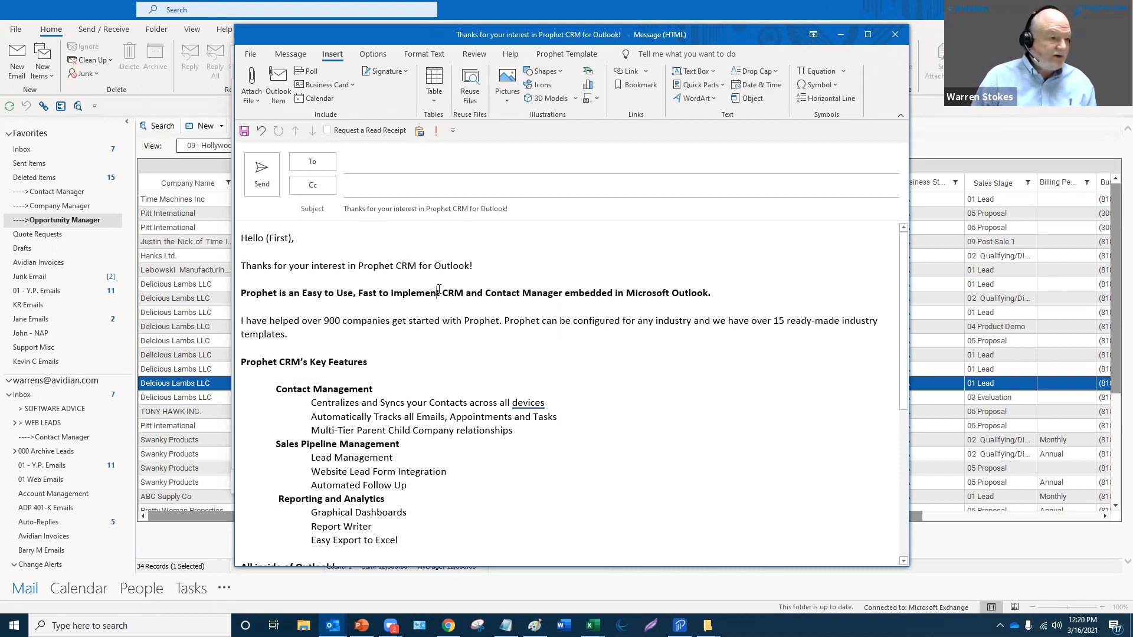
Attach the recent PowerPoint file "Seven Things You Can Learn from your CRM Data" to the message as a copy.
click(259, 86)
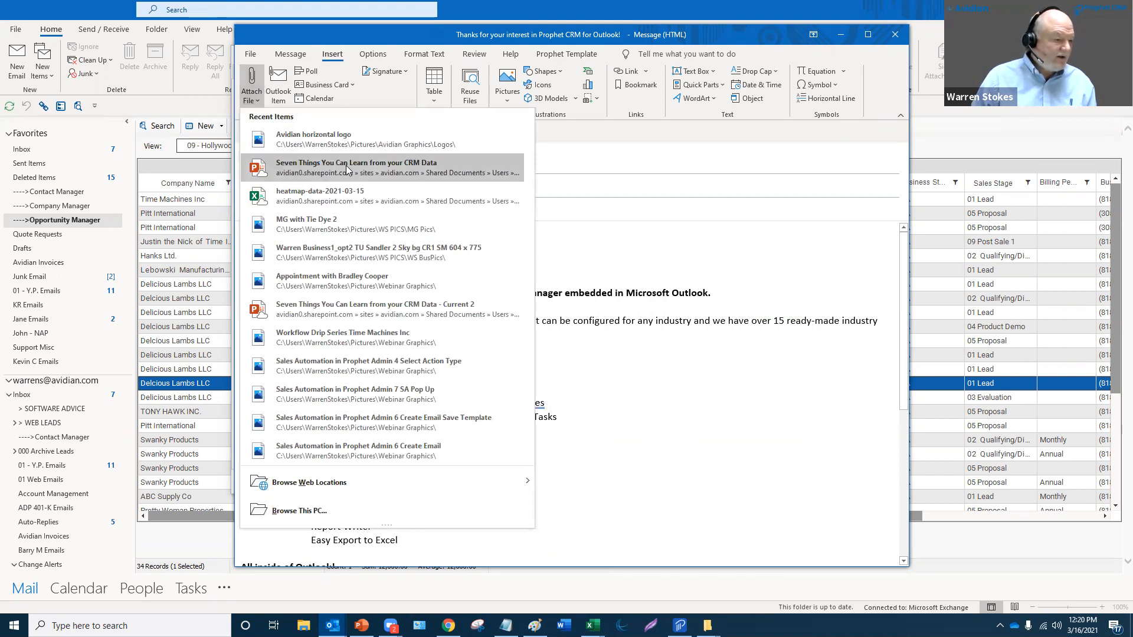
click(347, 170)
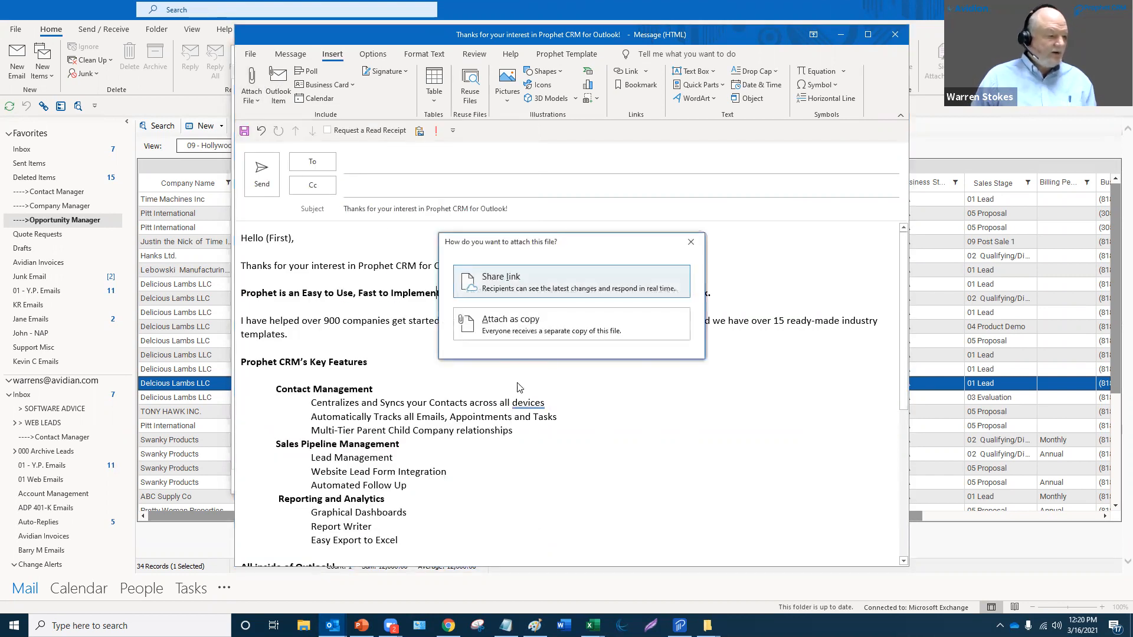
click(543, 323)
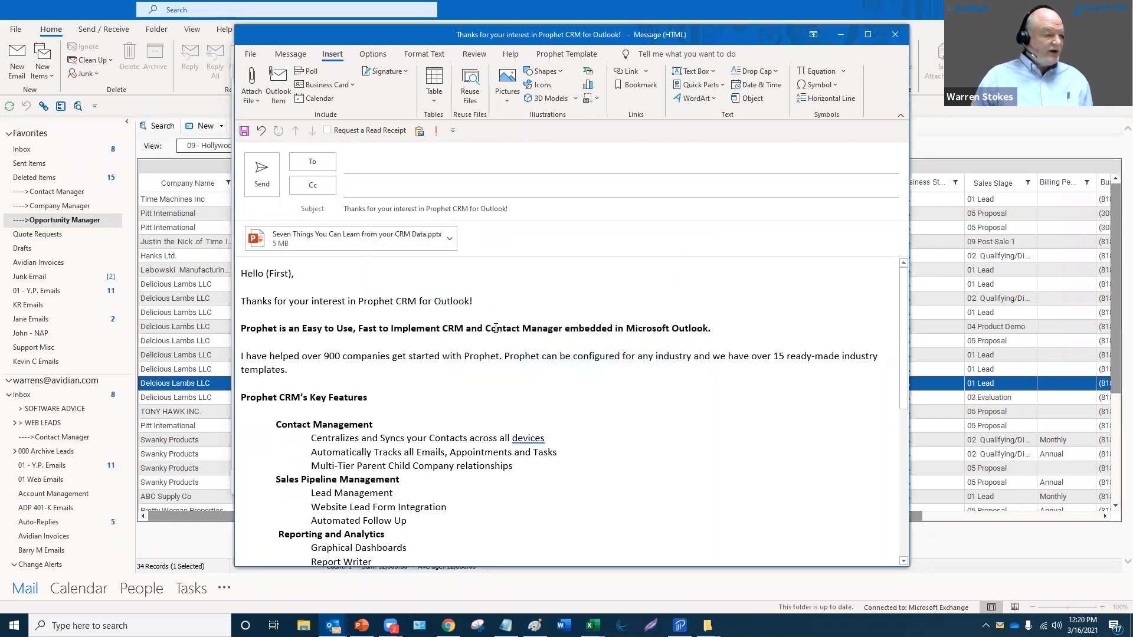
Check the closing lines and signature block at the end of the message, and save the message as a Prophet template.
scroll(495, 328, down, 7)
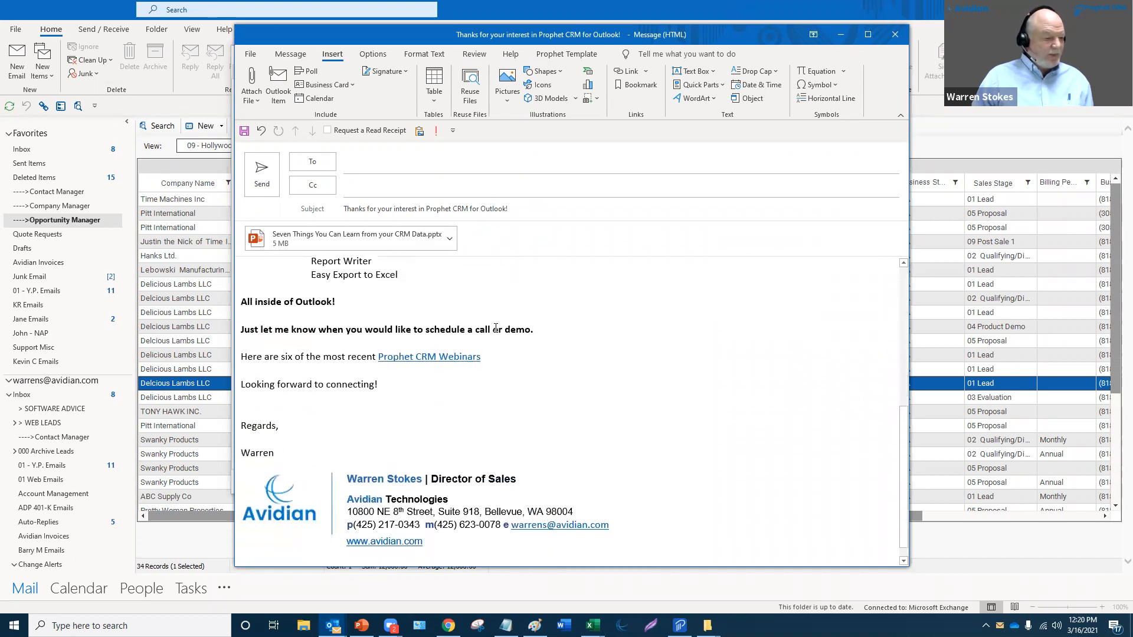
scroll(472, 333, down, 1)
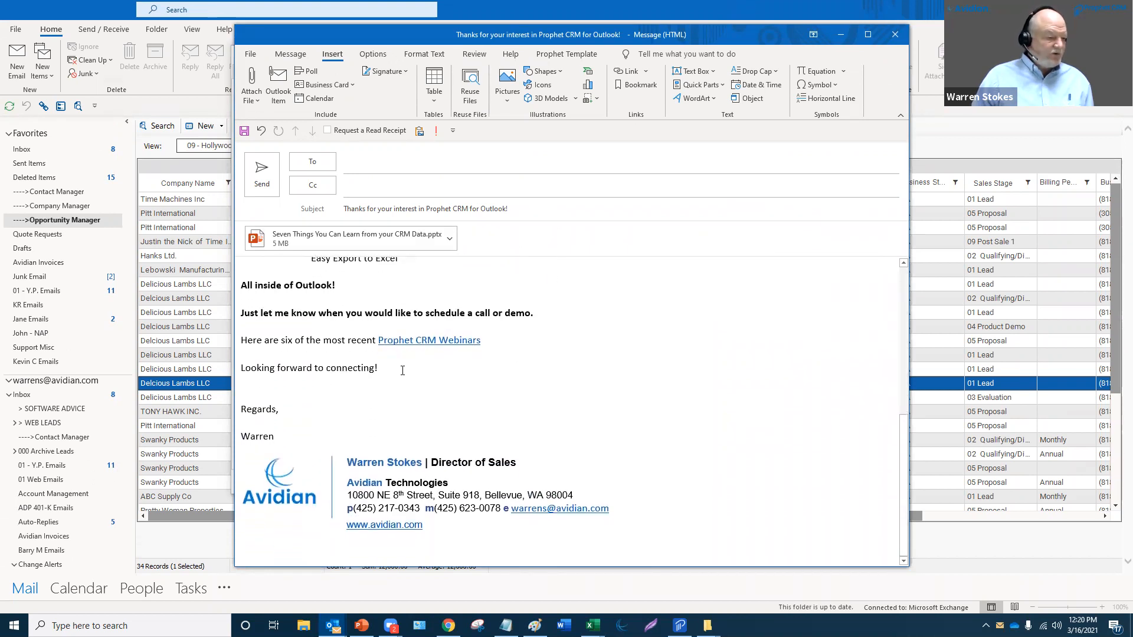
mouse_move(405, 370)
mouse_down()
mouse_move(522, 495)
mouse_move(530, 534)
mouse_up()
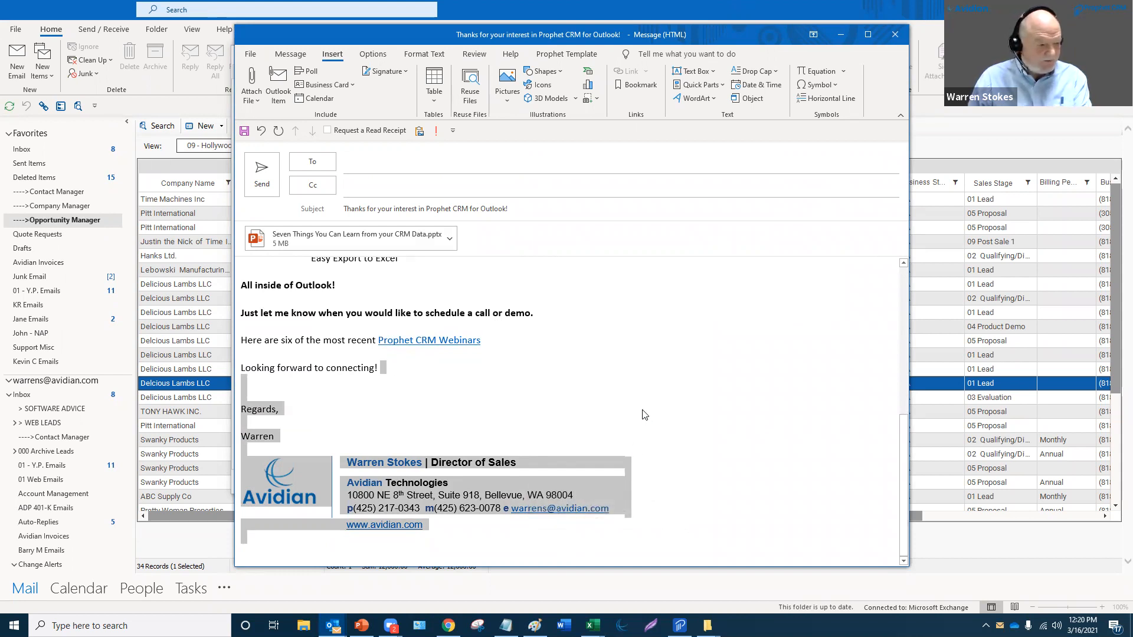
scroll(642, 415, up, 8)
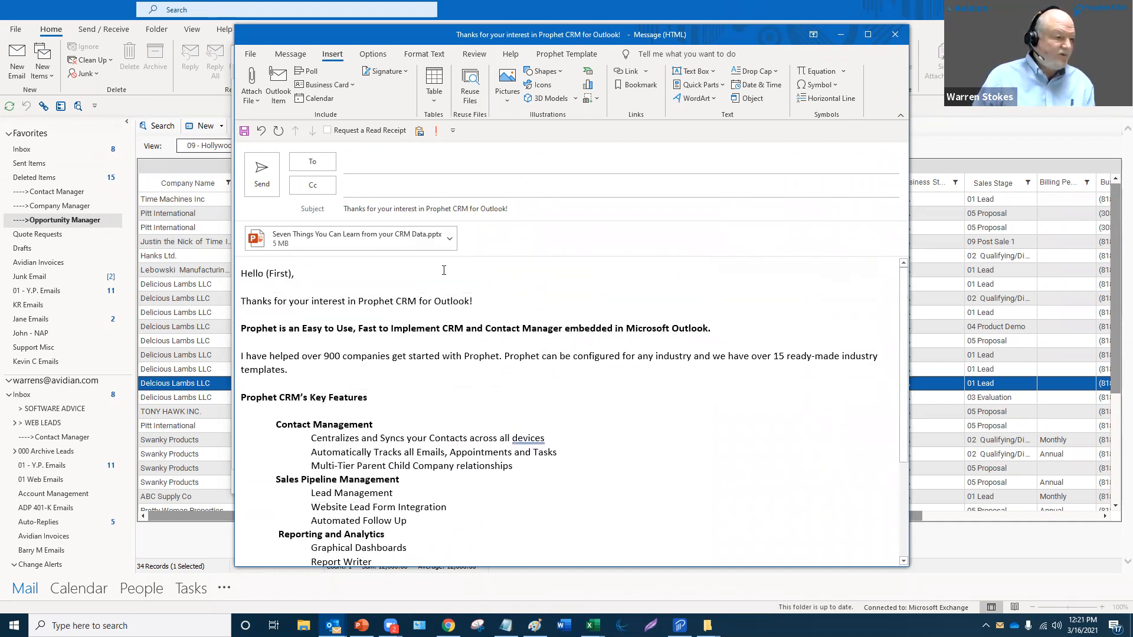
click(552, 58)
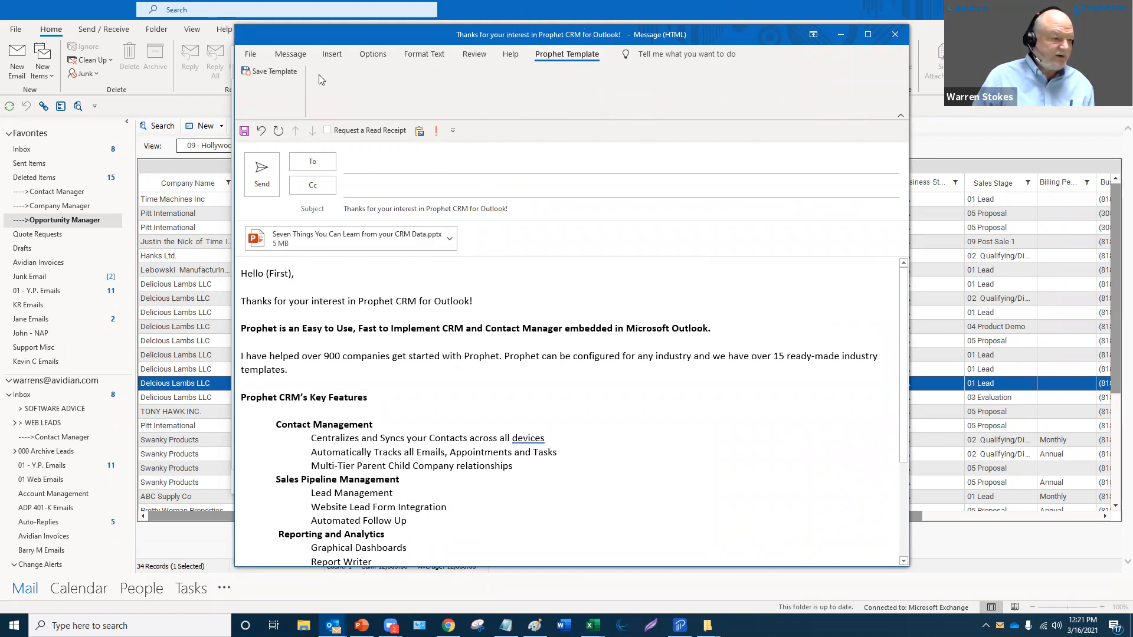
click(262, 72)
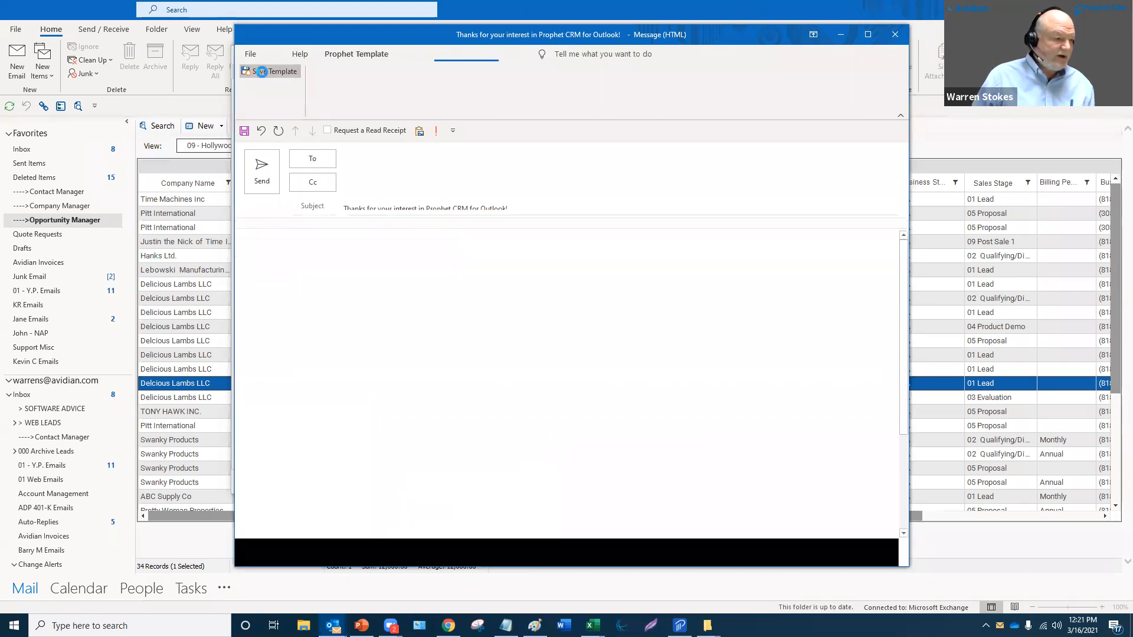
Start assigning the "0001 New Email" template to a new action and choose Workflow Action as the action type.
click(289, 146)
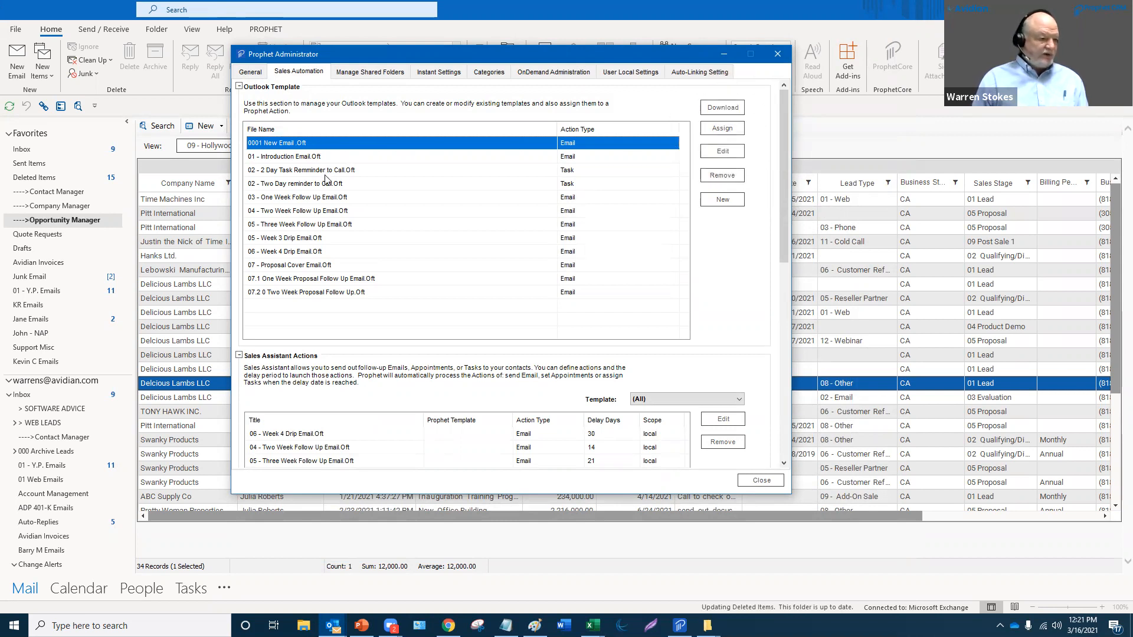
click(732, 131)
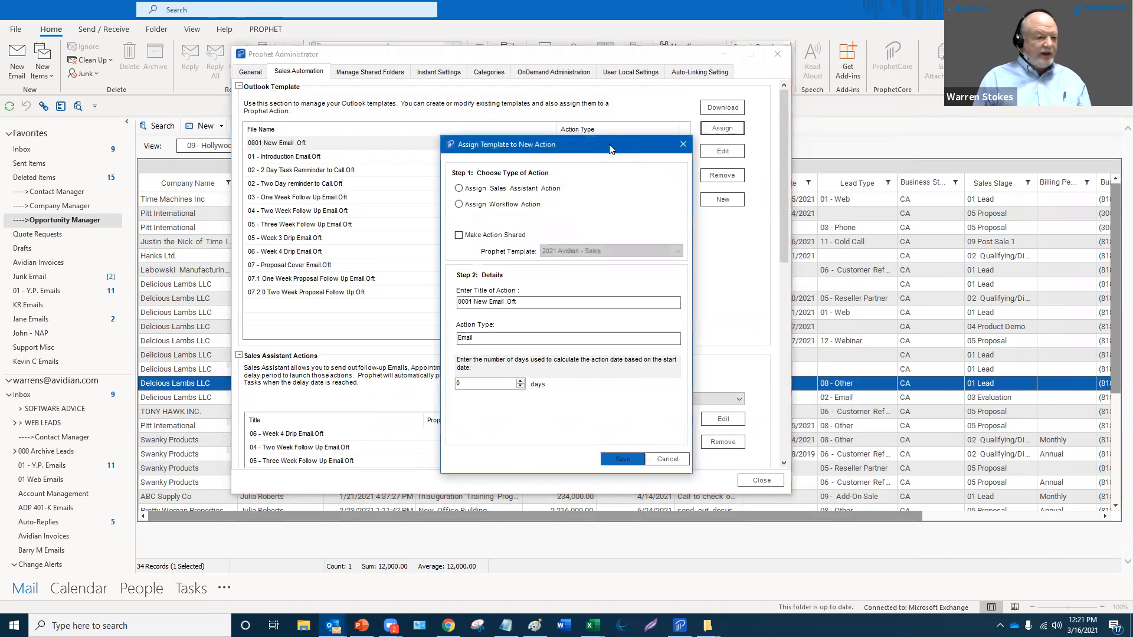
drag(610, 142, 603, 92)
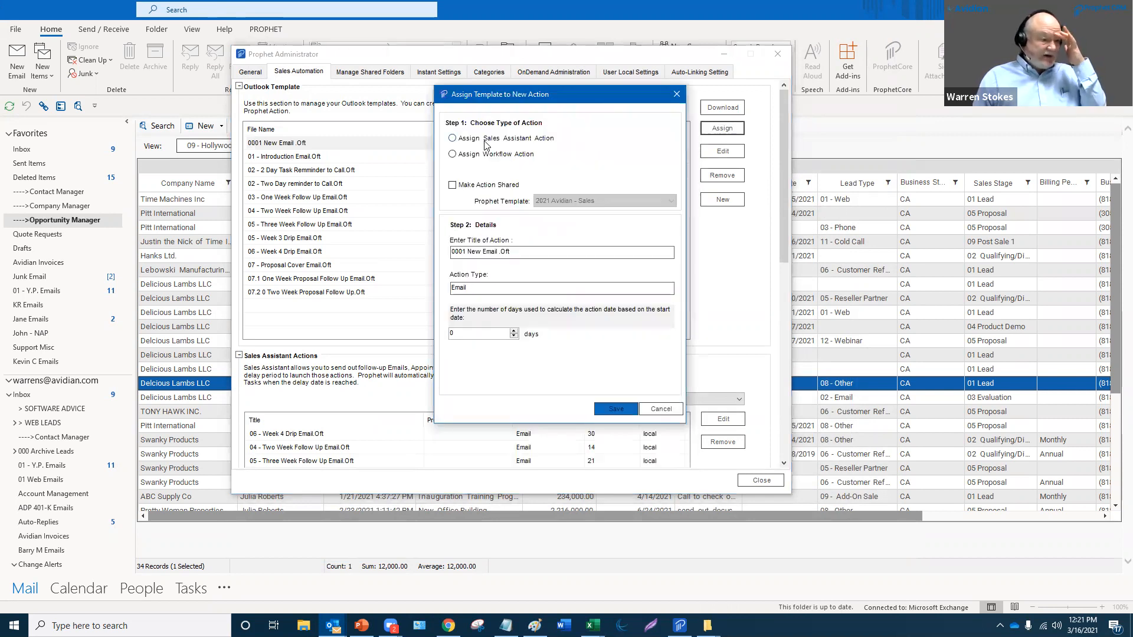
click(454, 140)
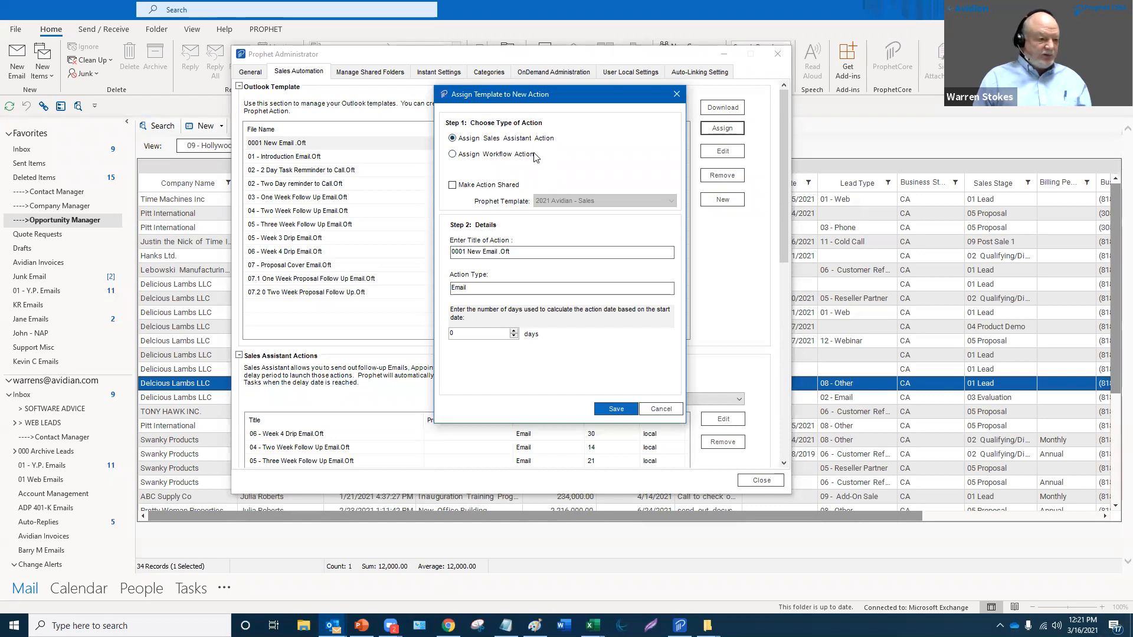
click(453, 155)
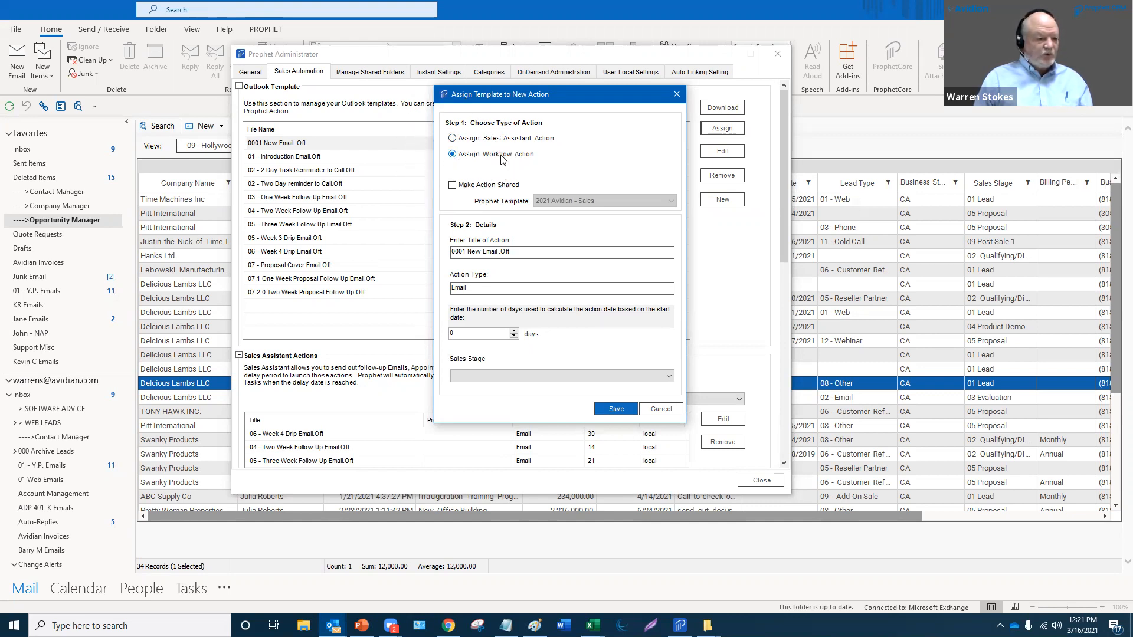
mouse_move(461, 193)
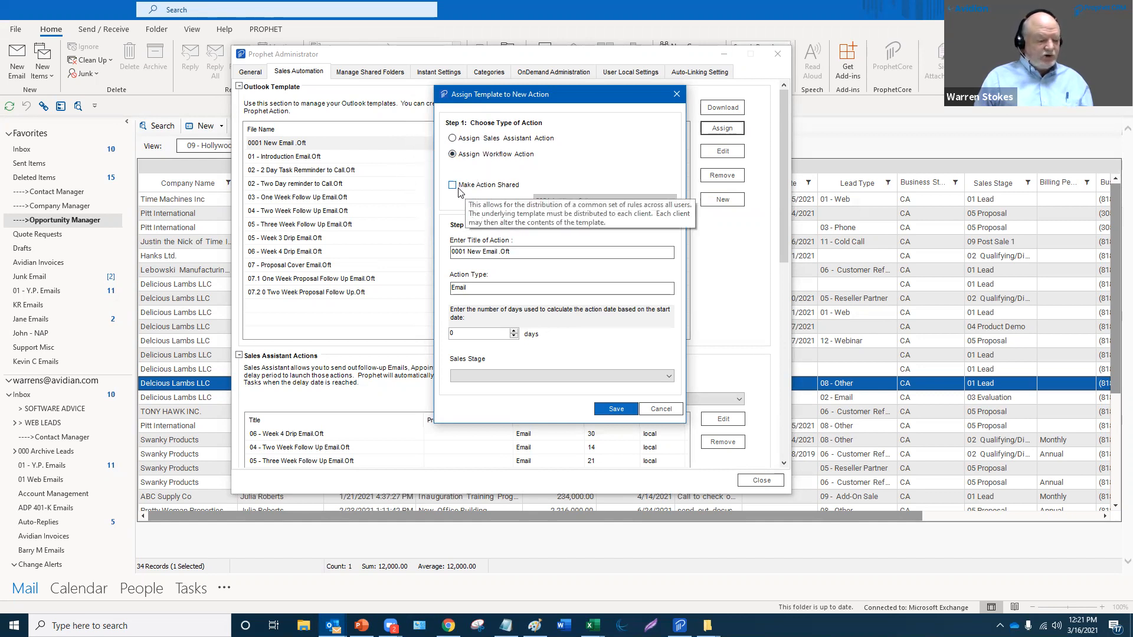
mouse_move(540, 189)
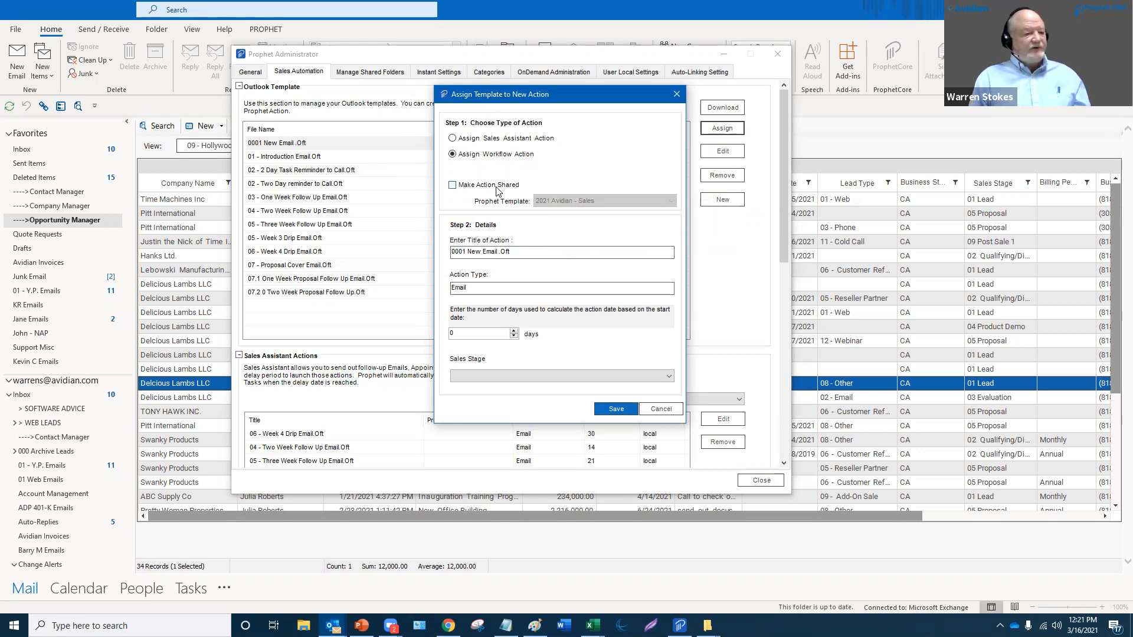
mouse_move(497, 190)
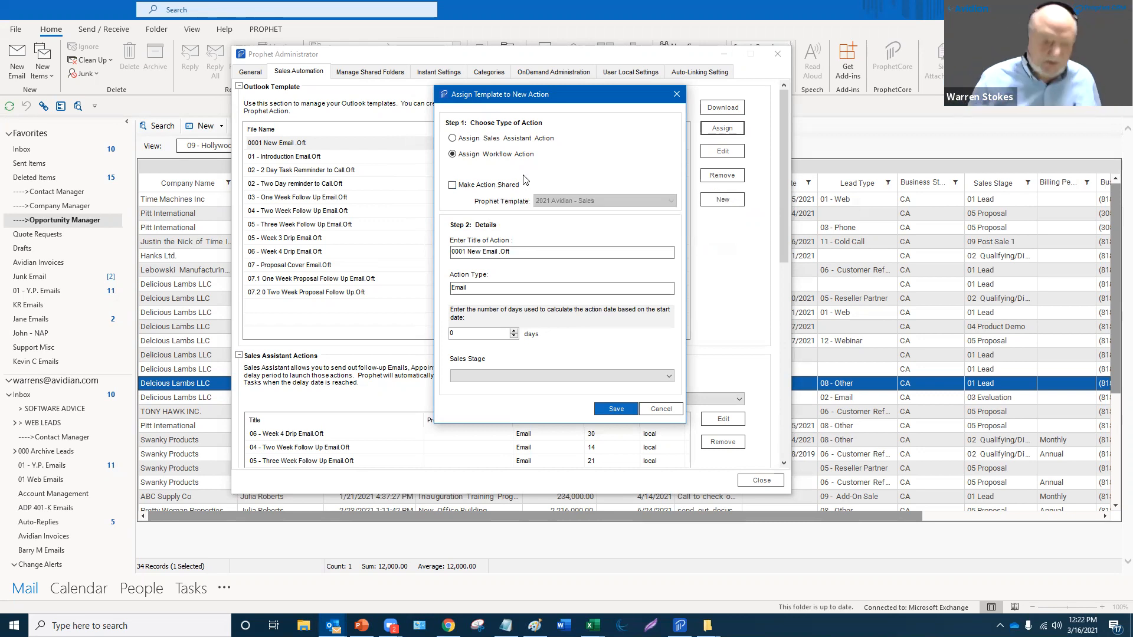
Set the workflow action's delay to 0 days and its sales stage to "01 Lead", and save the assignment.
click(517, 251)
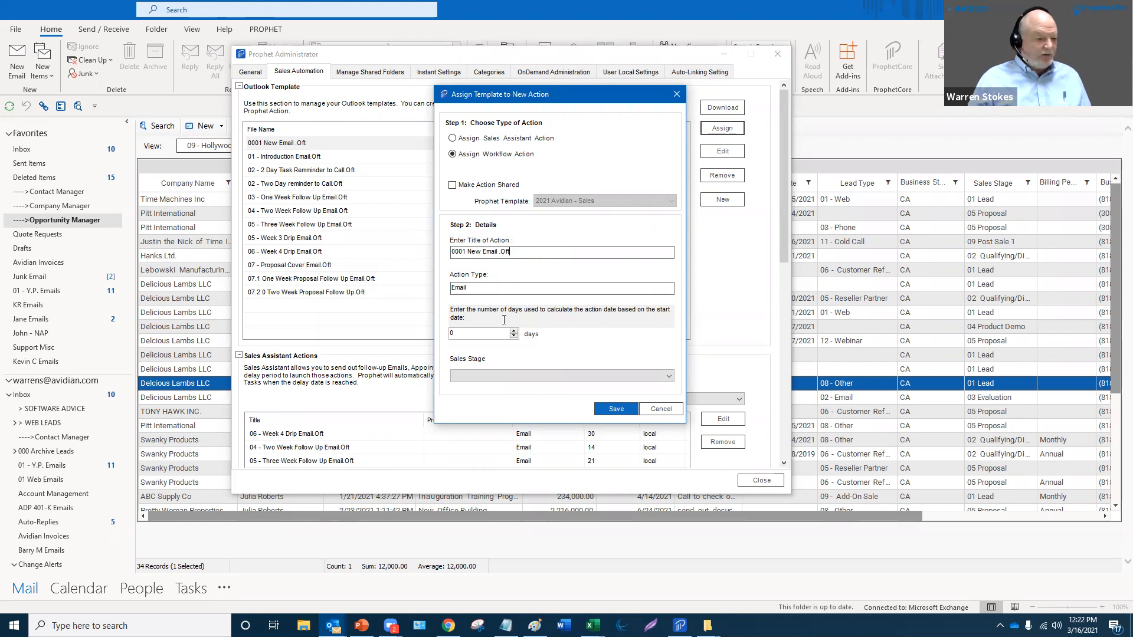
drag(501, 331, 447, 334)
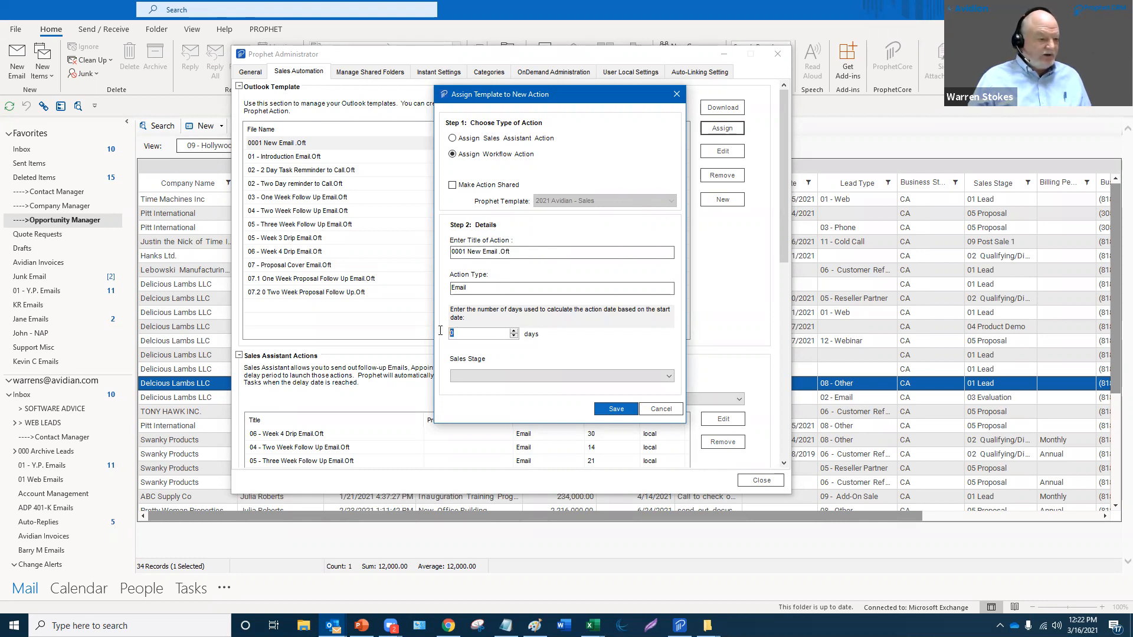
text(0)
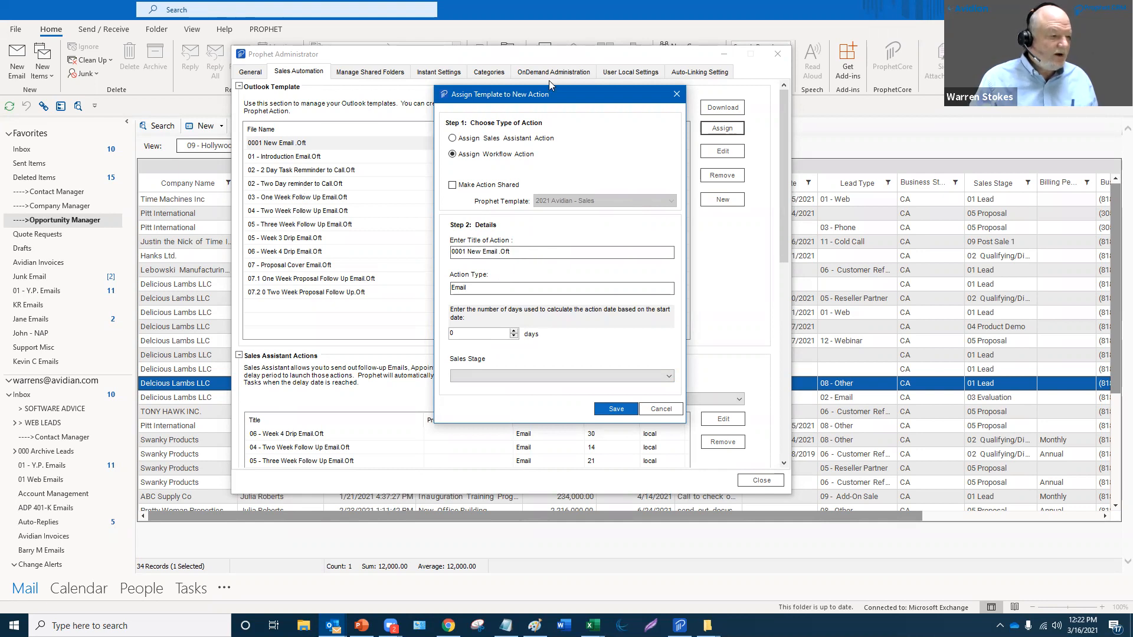
click(504, 377)
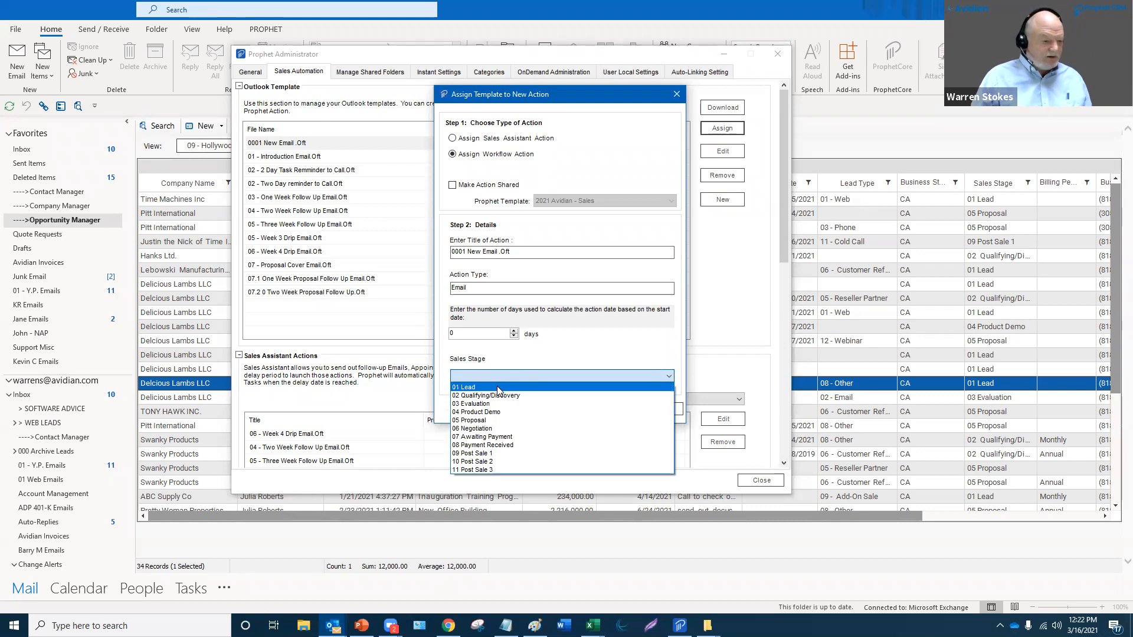
click(496, 387)
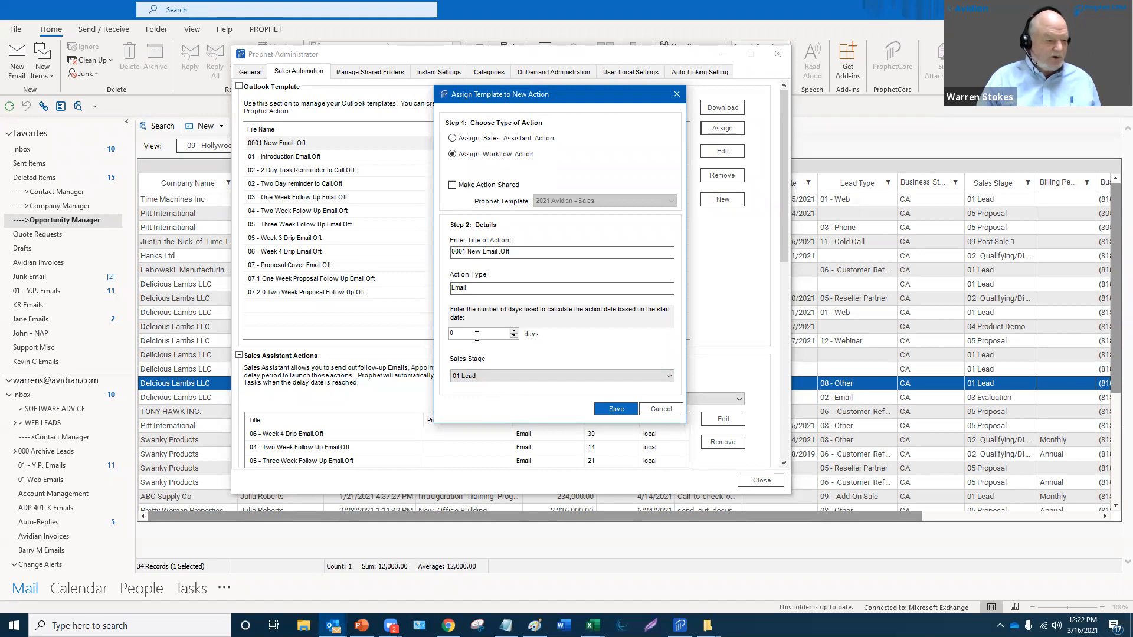
click(524, 378)
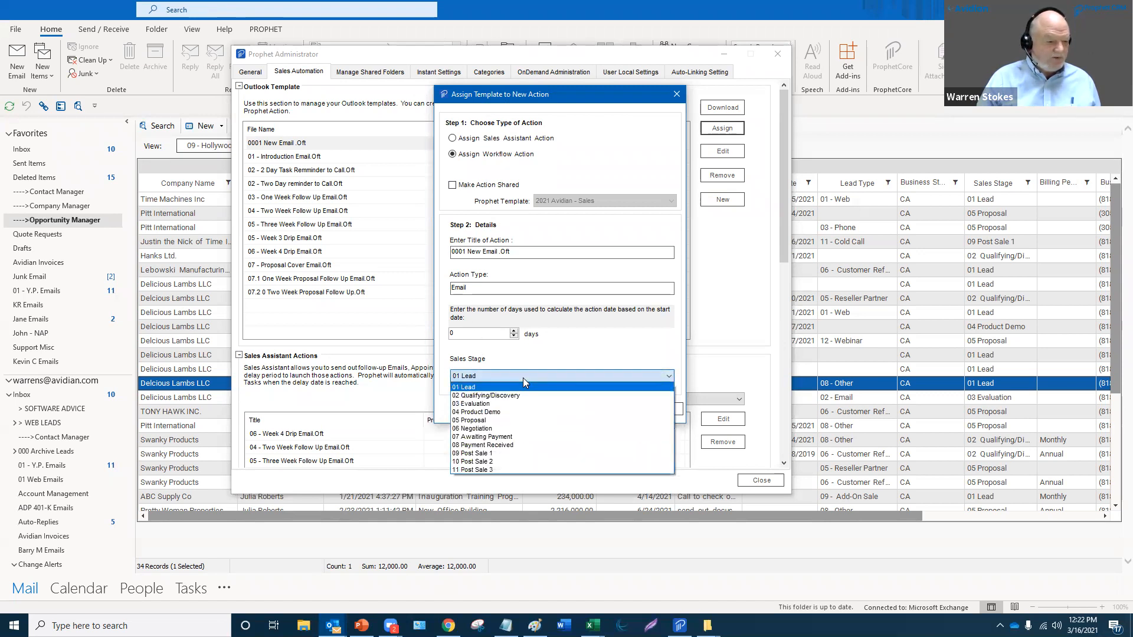
click(523, 378)
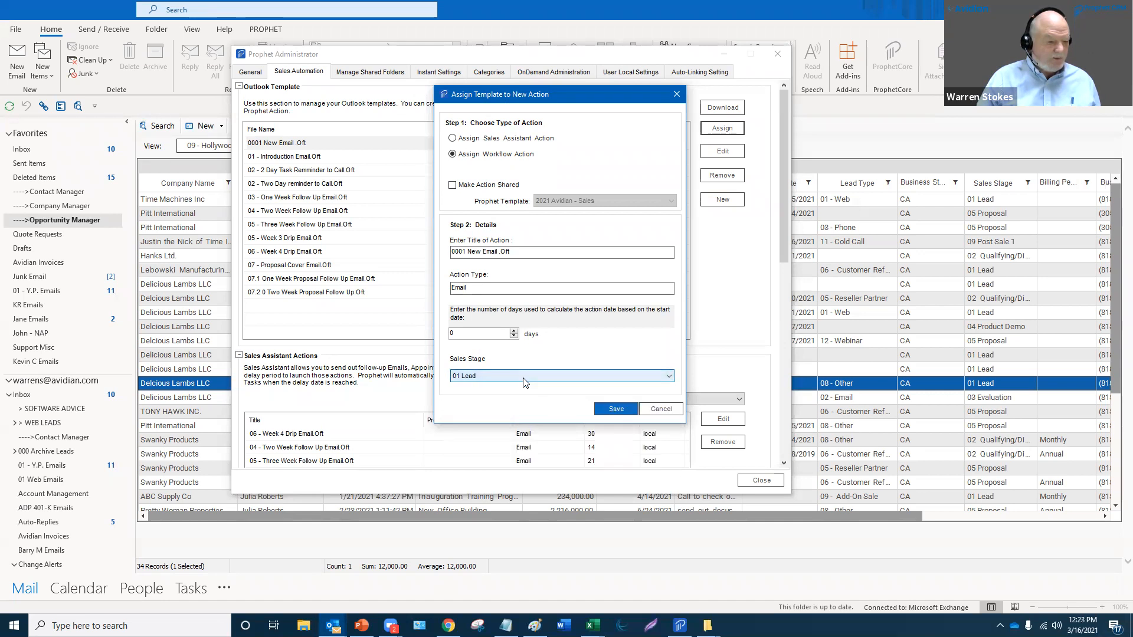
click(616, 409)
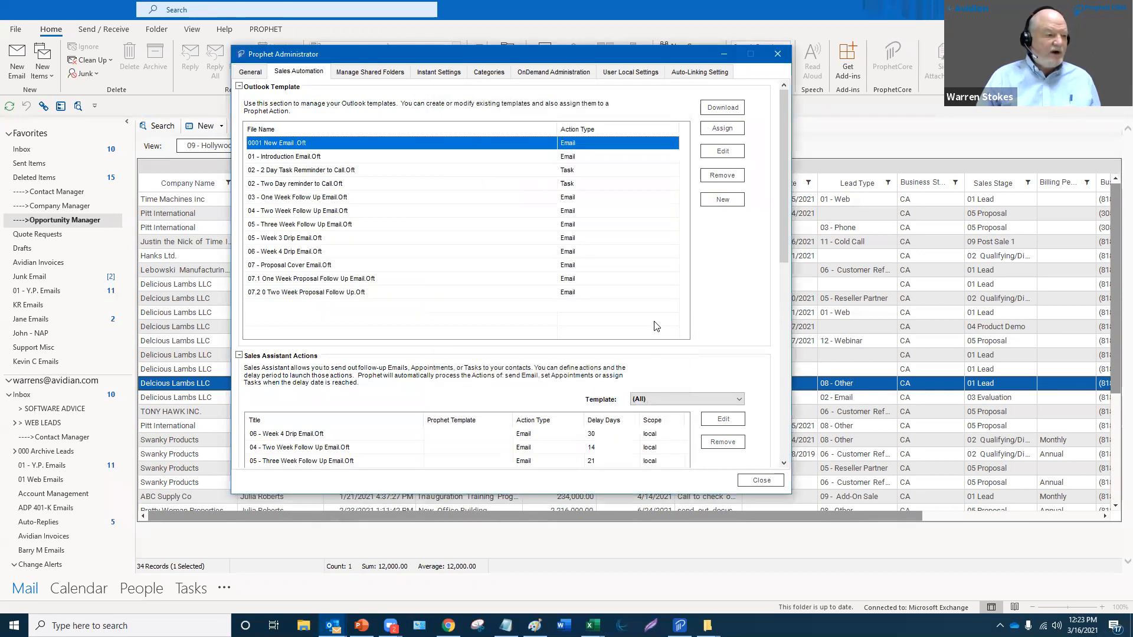
Sort the workflow actions by title and select the "0001 New Email" action.
drag(782, 196, 777, 391)
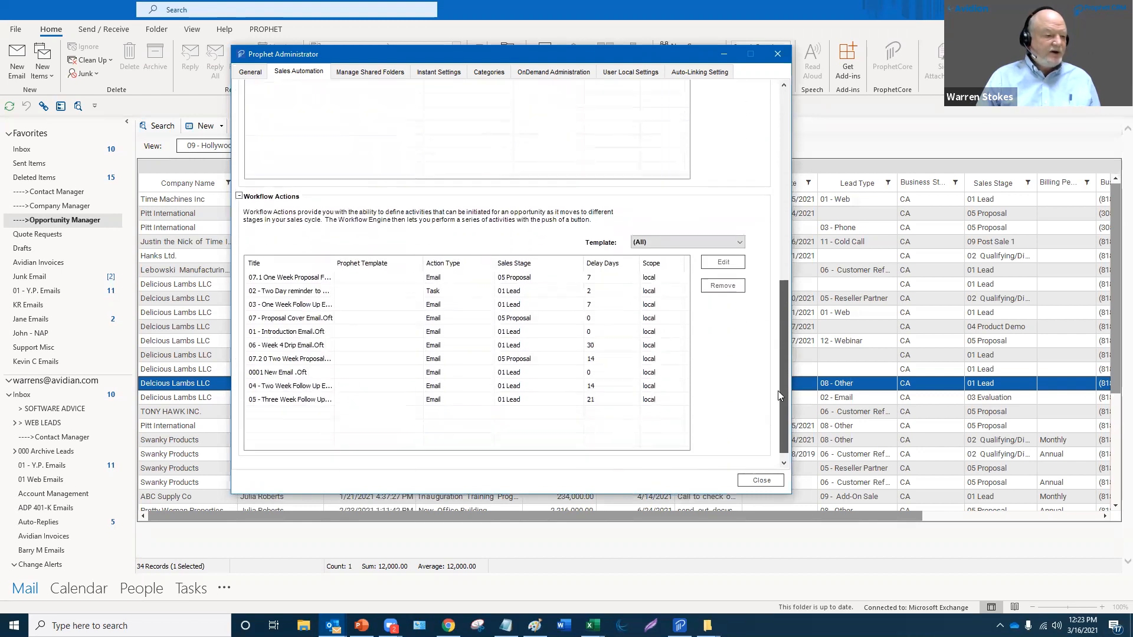
click(293, 265)
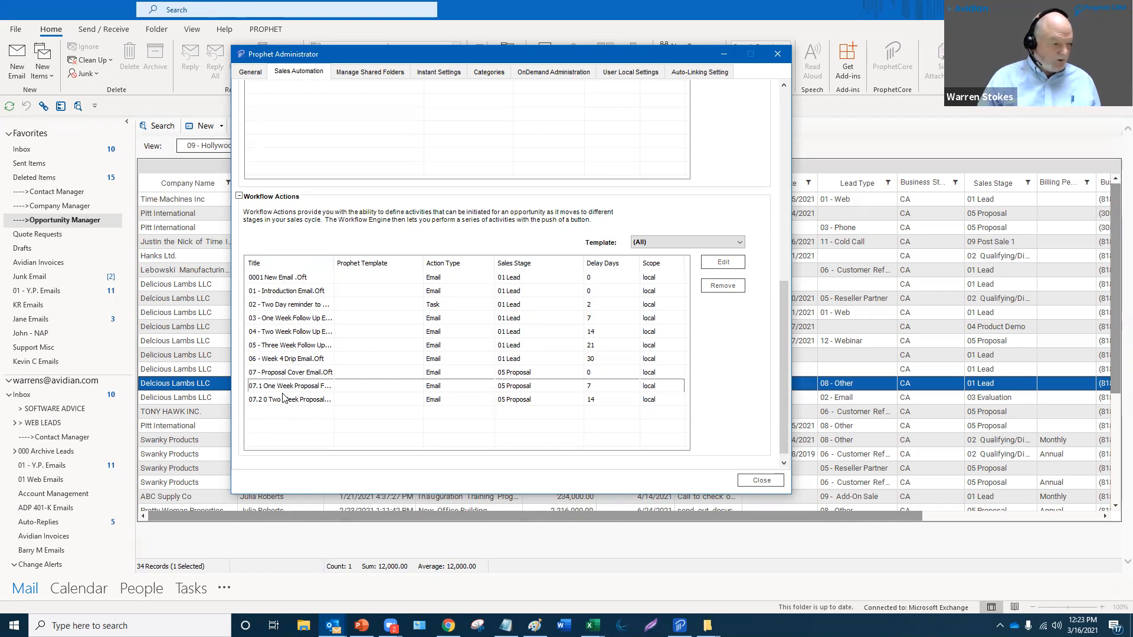
click(290, 282)
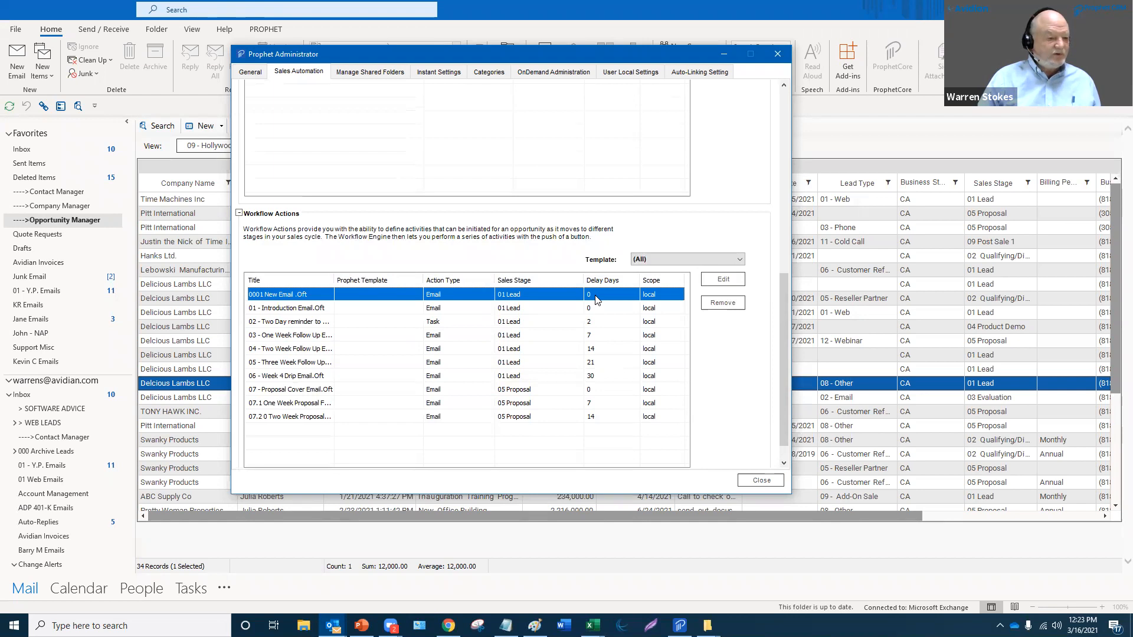
Delete the "01 - Introduction Email" workflow action and close the Prophet Administrator.
click(445, 308)
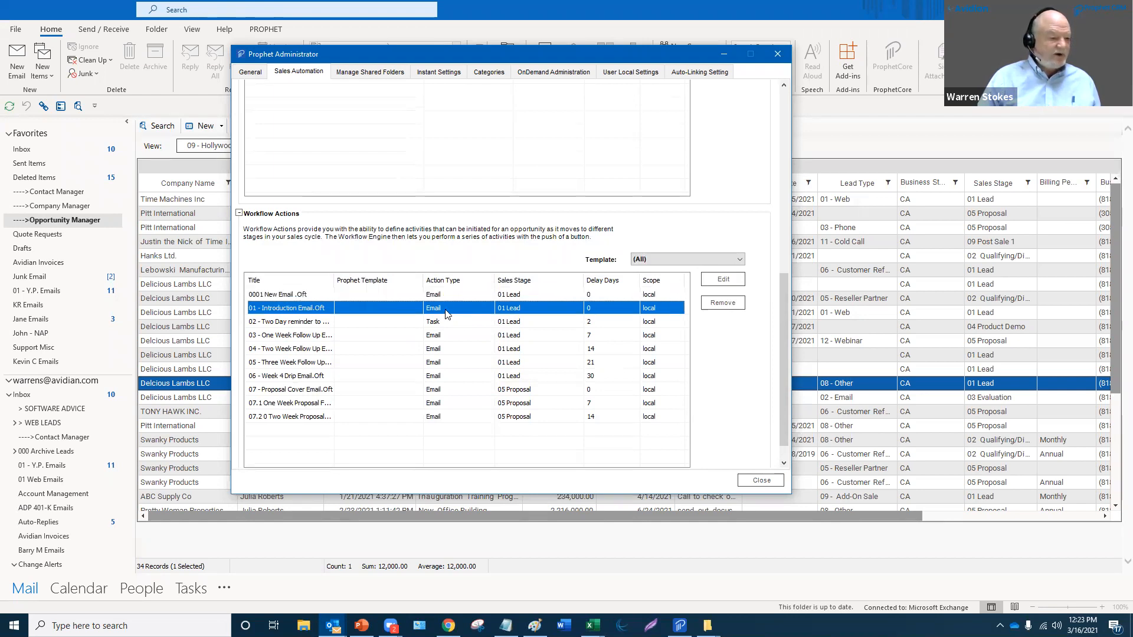
click(708, 301)
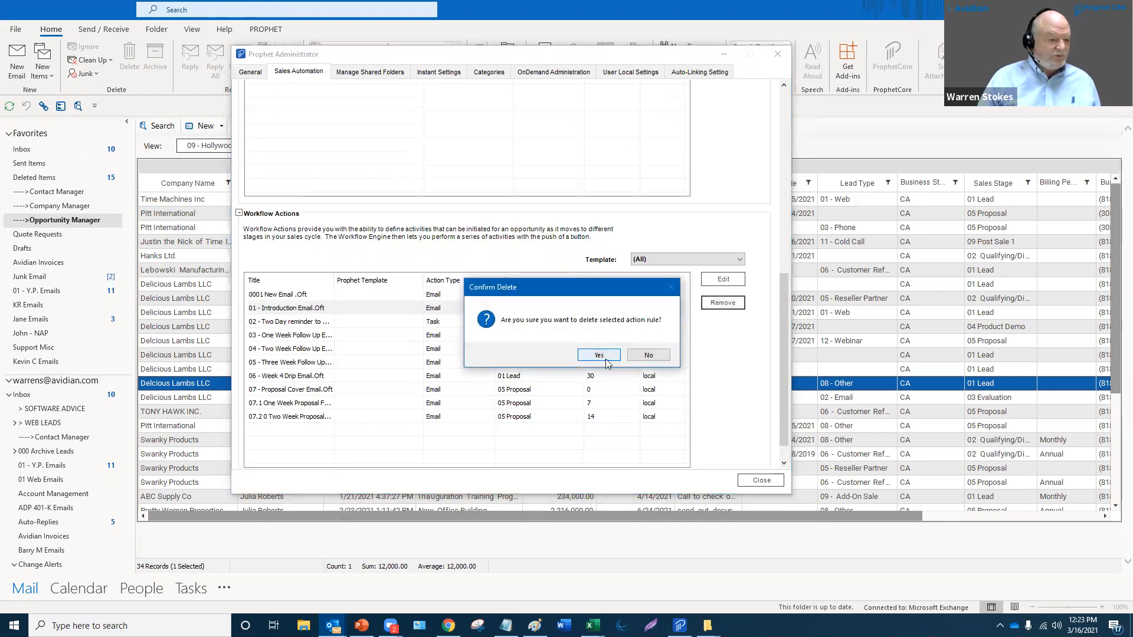
click(599, 355)
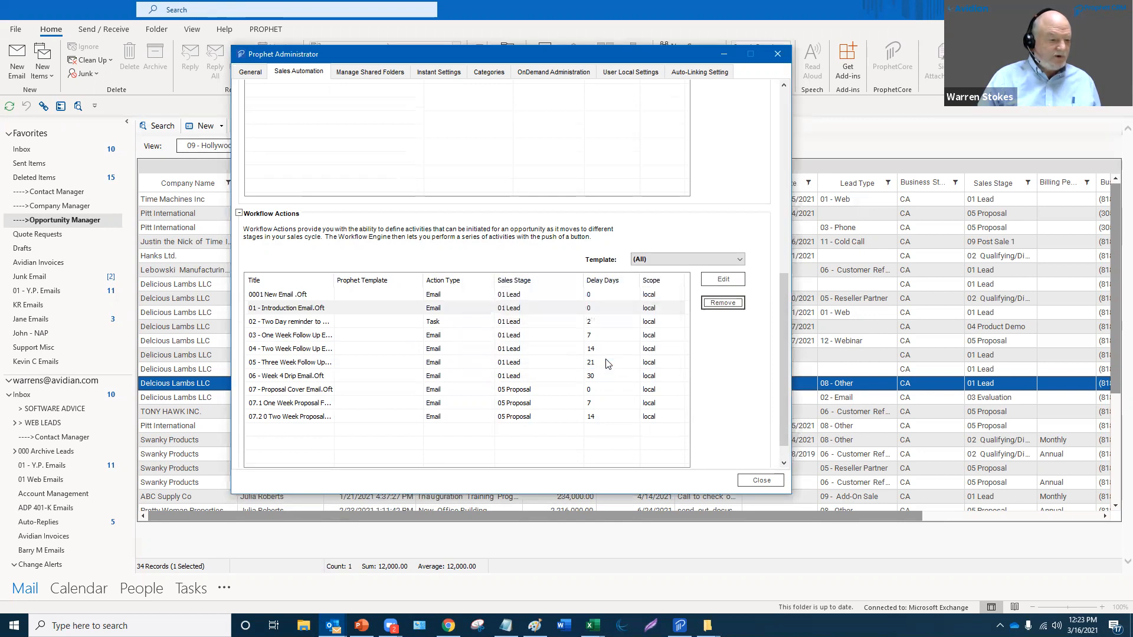
click(762, 481)
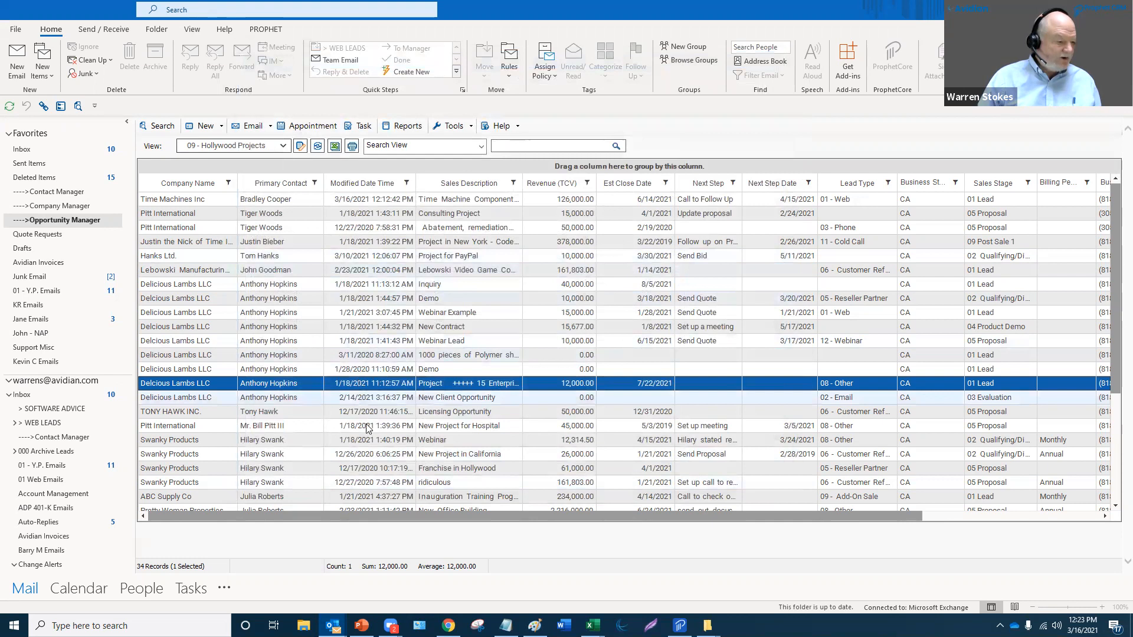
Open the TONY HAWK INC. Licensing Opportunity, look at its notes, and show its workflow actions.
click(303, 415)
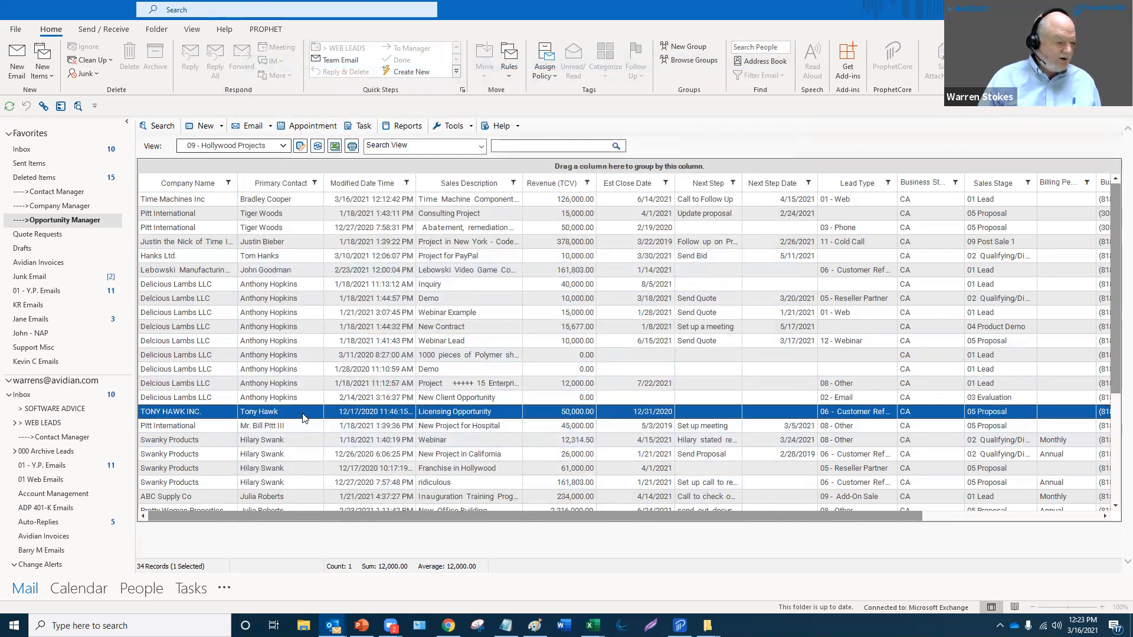
double_click(303, 416)
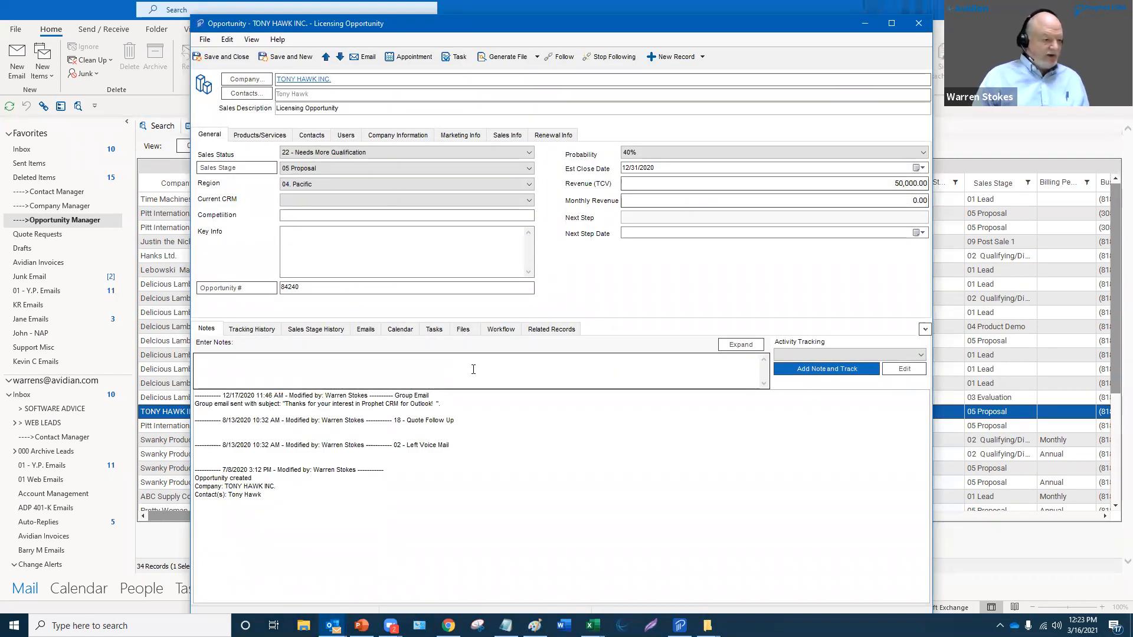
click(501, 328)
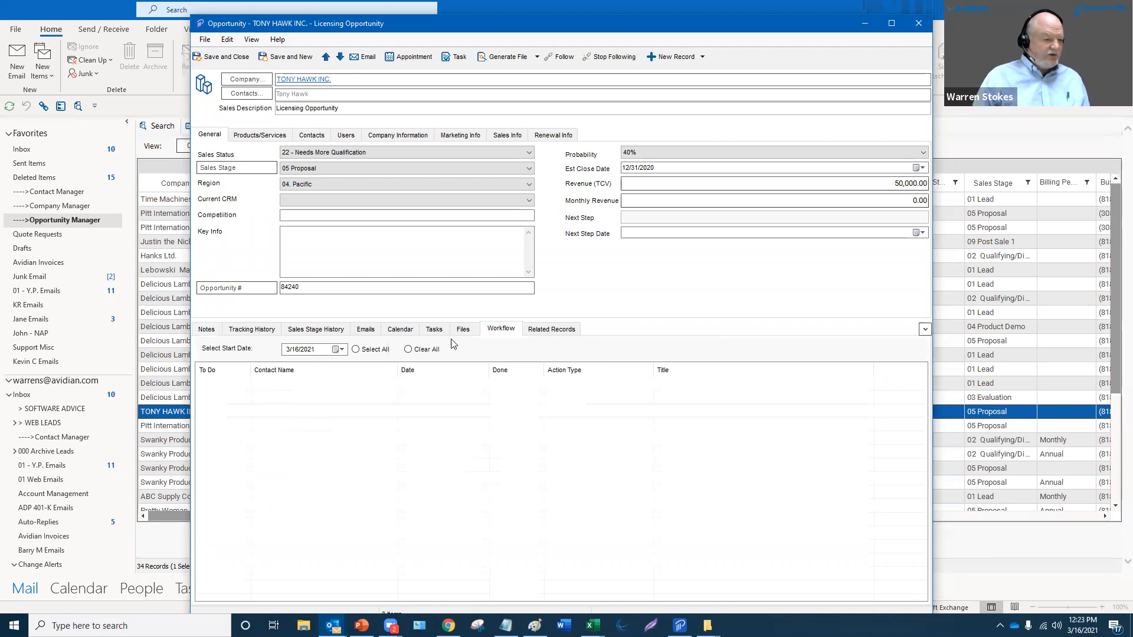
click(208, 333)
click(269, 367)
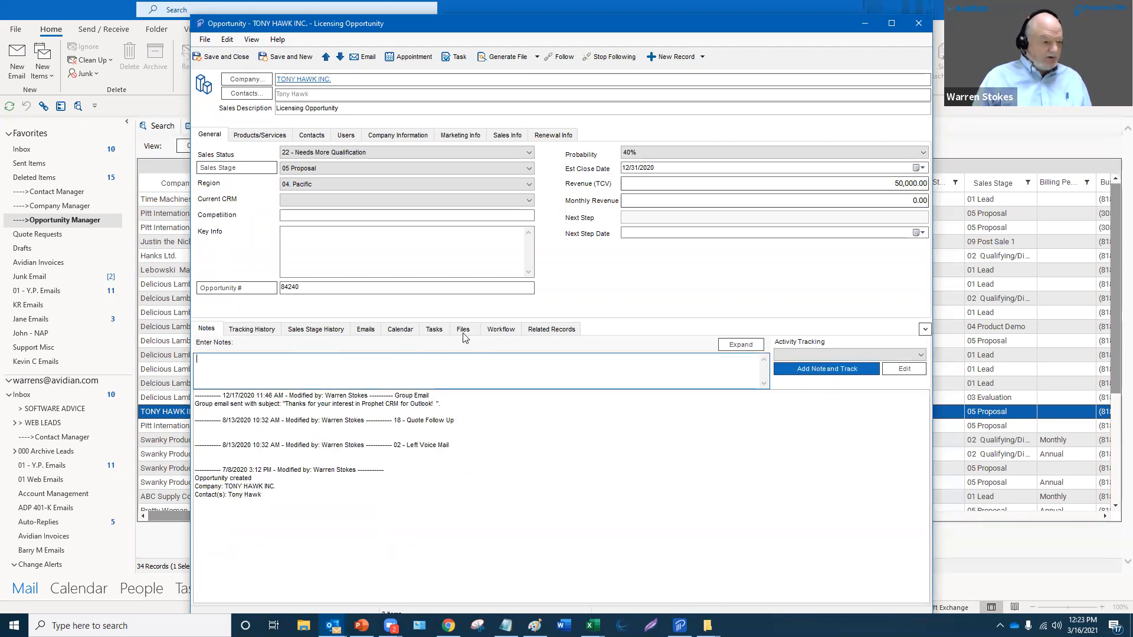
click(503, 333)
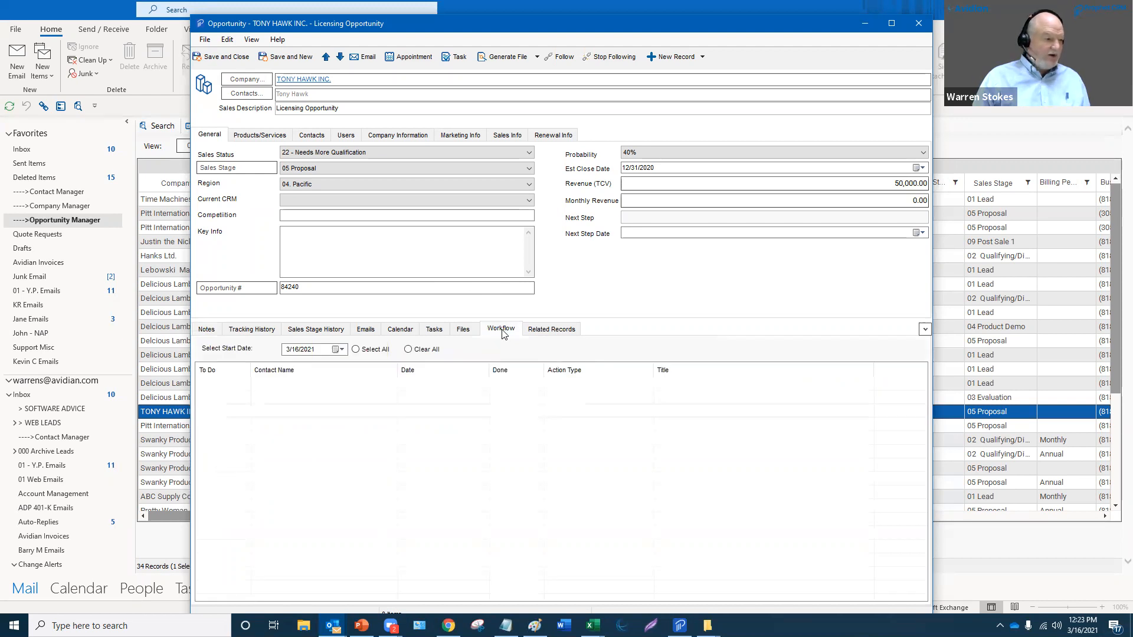
Set the opportunity's sales stage to "01 Lead" and process the workflow actions for that stage.
click(306, 170)
click(309, 179)
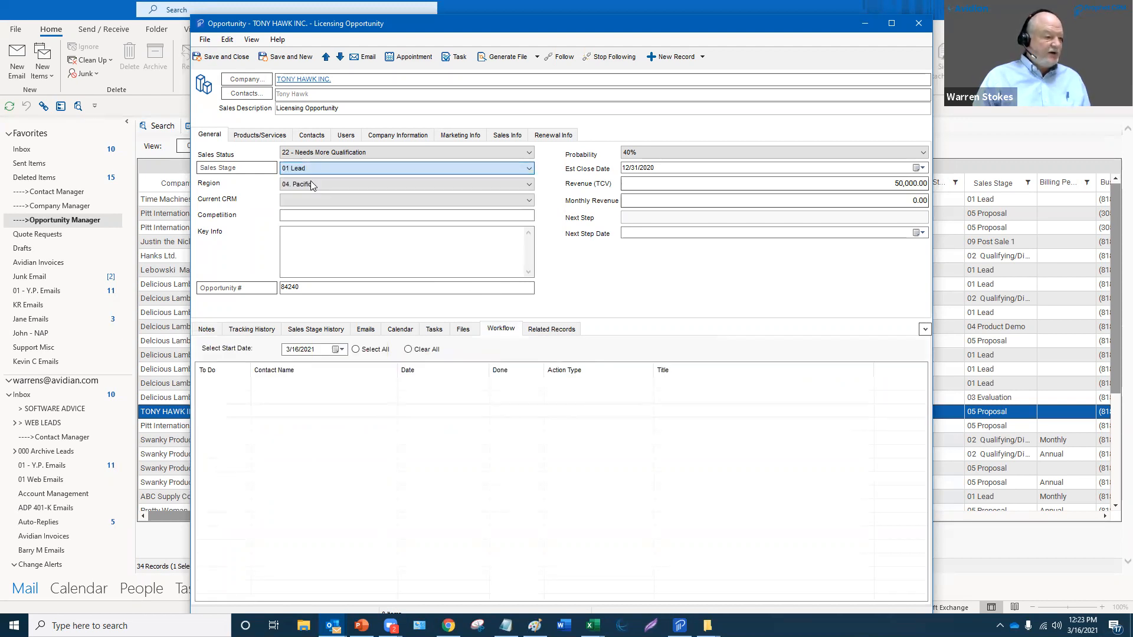
click(252, 168)
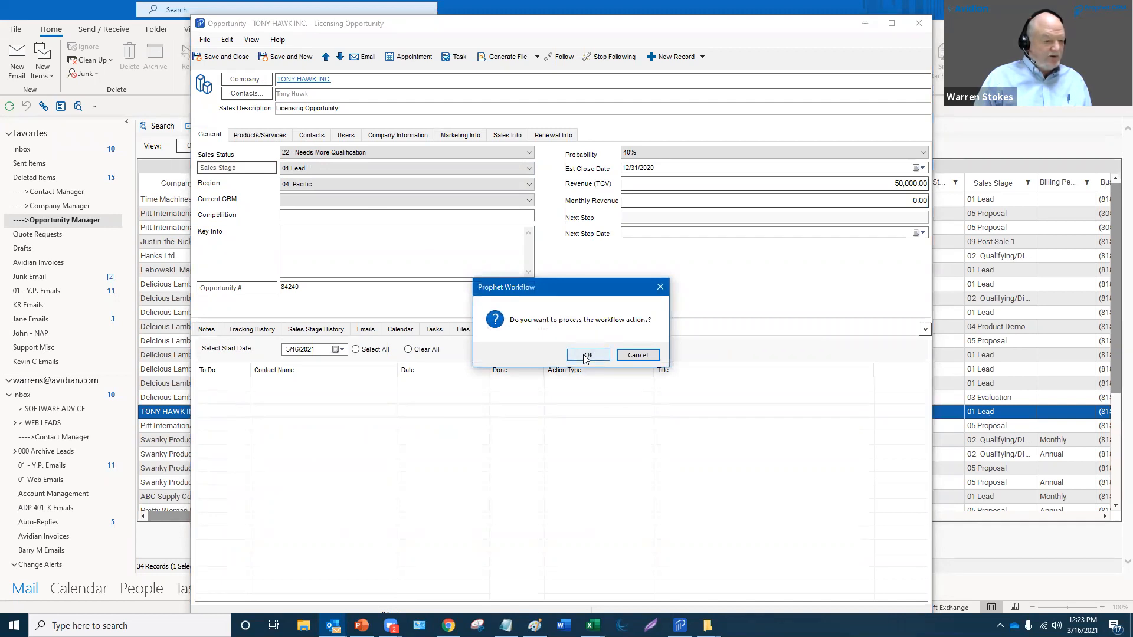
click(587, 356)
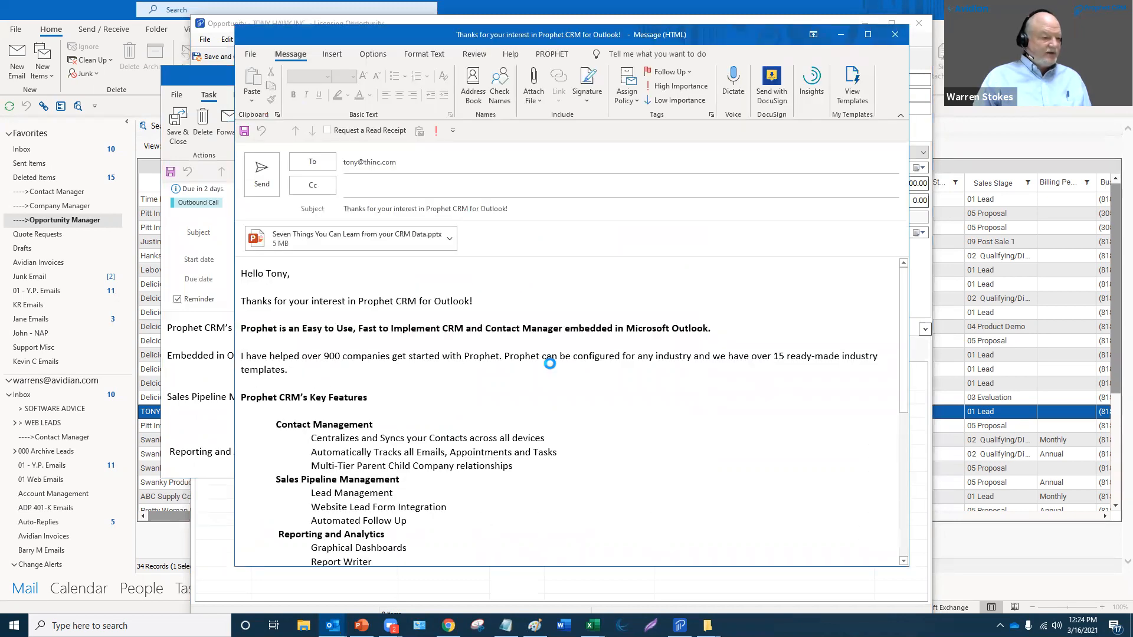
Review the generated "Thanks for your interest in Prophet CRM for Outlook!" email and send it, and save the generated call task.
scroll(551, 365, down, 4)
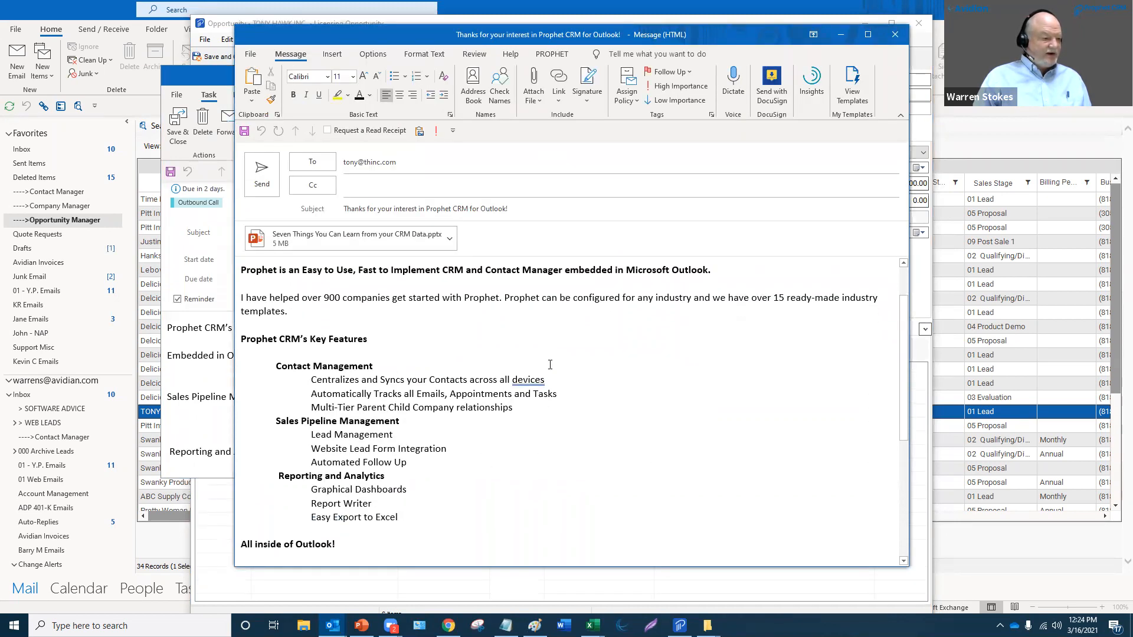
scroll(550, 364, up, 4)
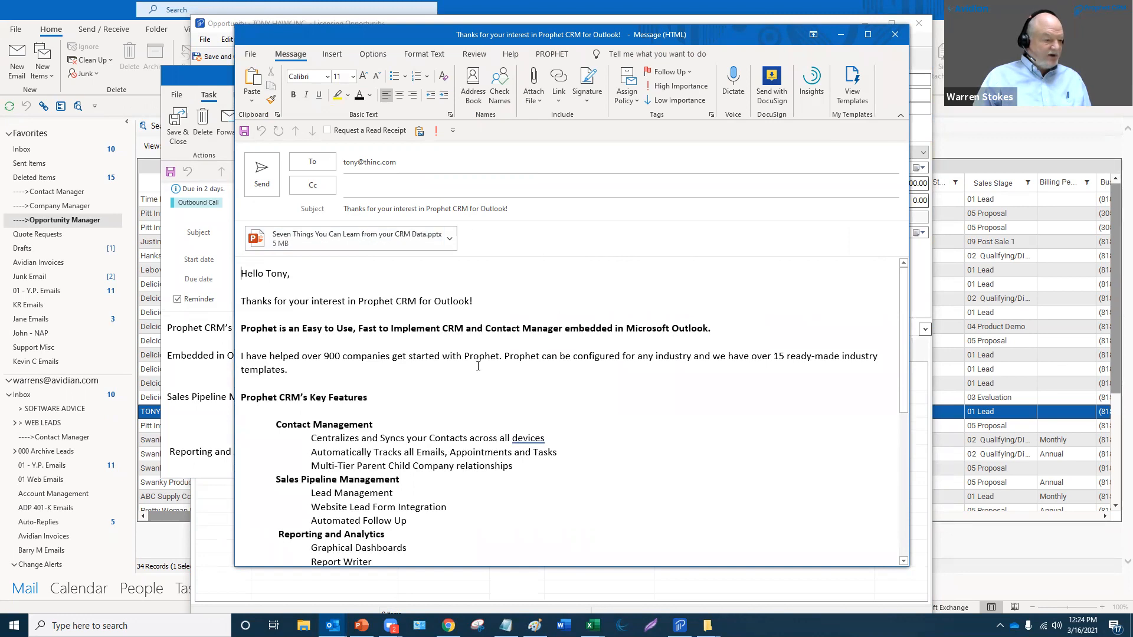
scroll(478, 362, down, 7)
scroll(484, 376, up, 4)
scroll(484, 375, up, 3)
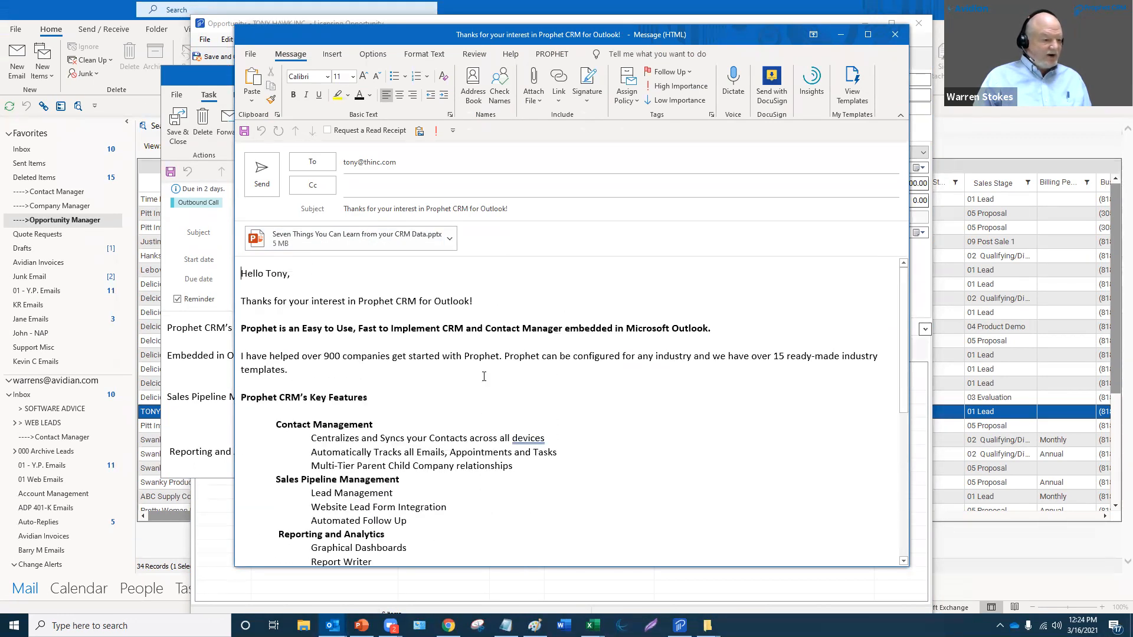
scroll(483, 376, down, 8)
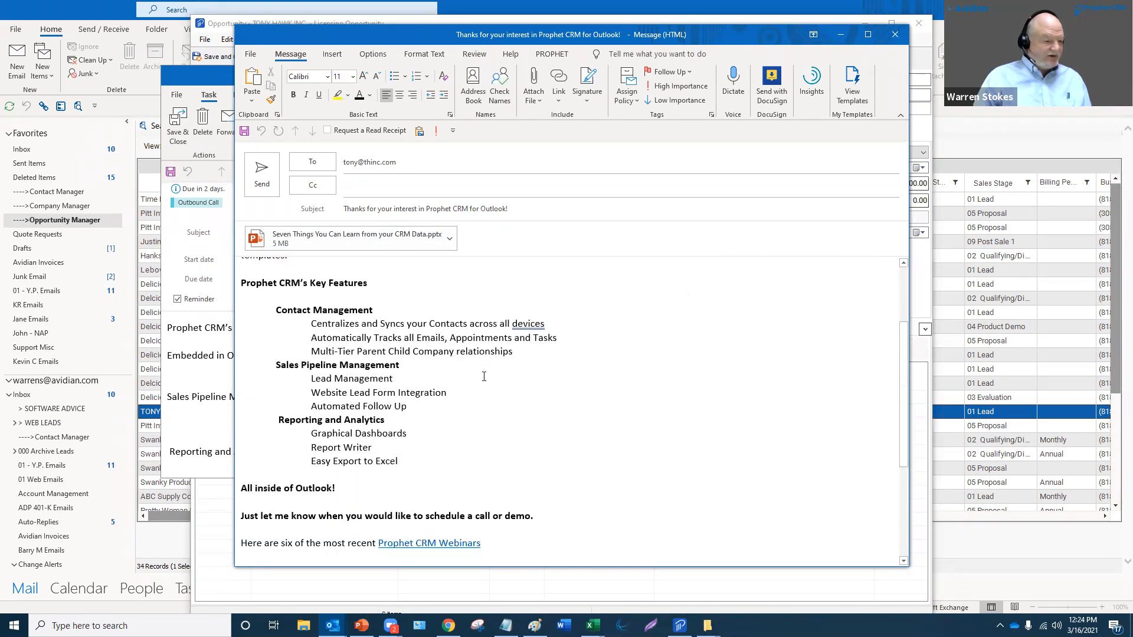
scroll(484, 376, up, 8)
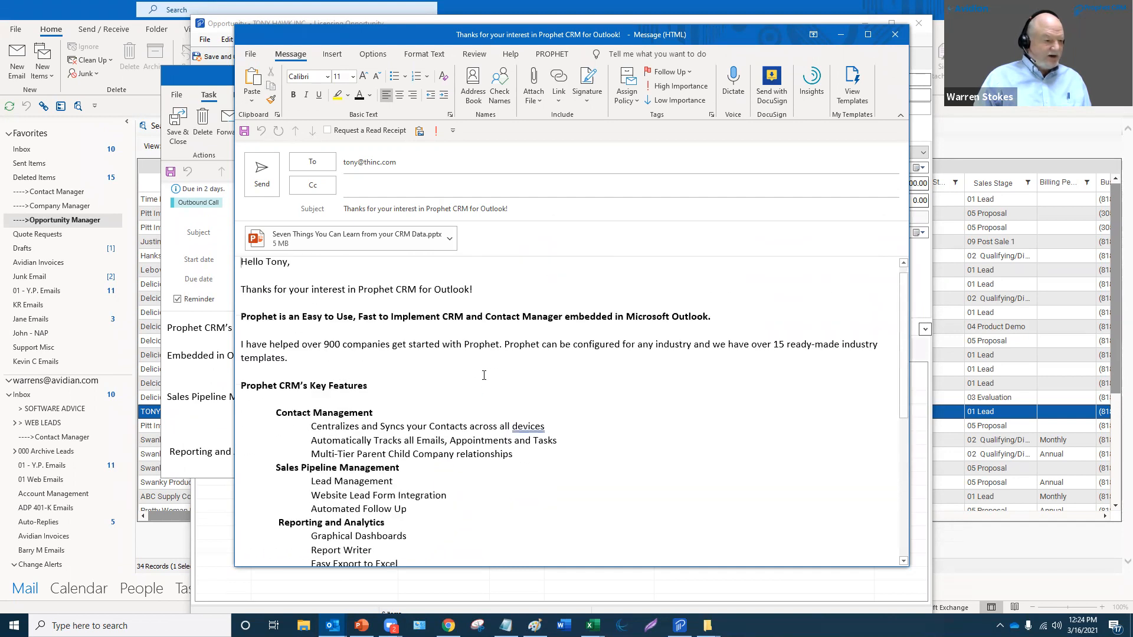
click(261, 177)
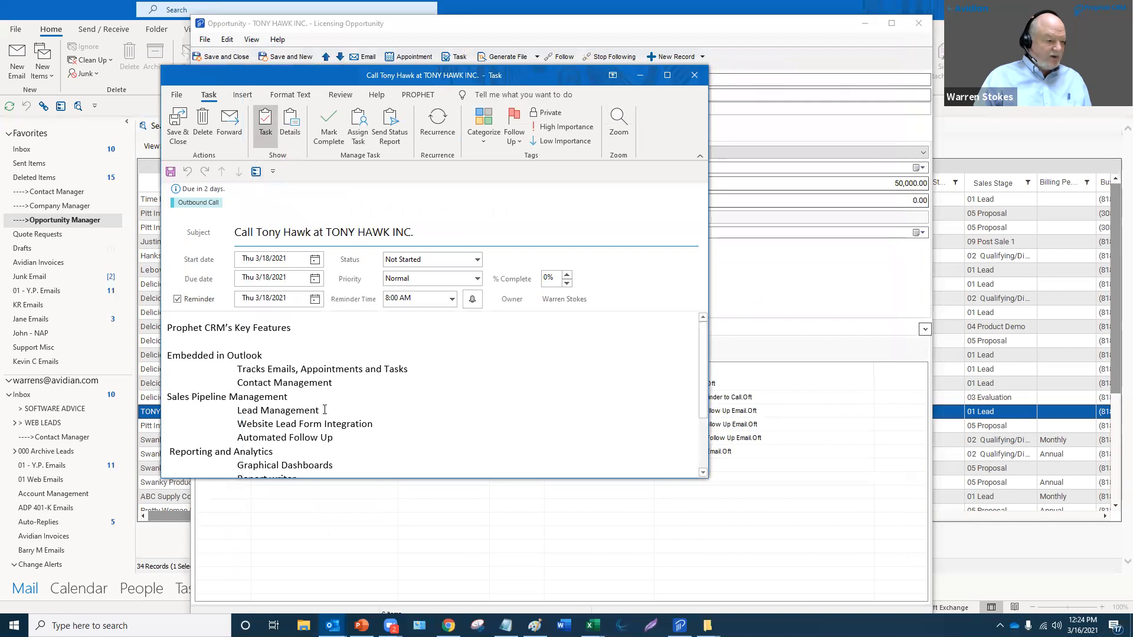
click(177, 133)
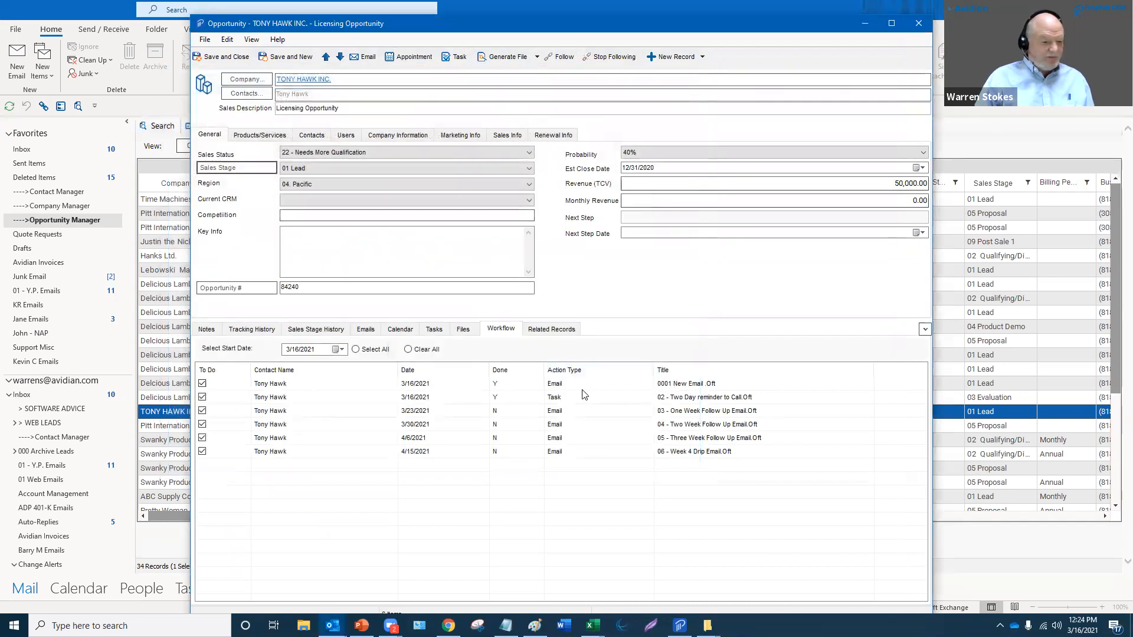
Examine the opportunity's workflow actions, from the two-day call reminder through the "06 - Week 4 Drip Email".
click(543, 389)
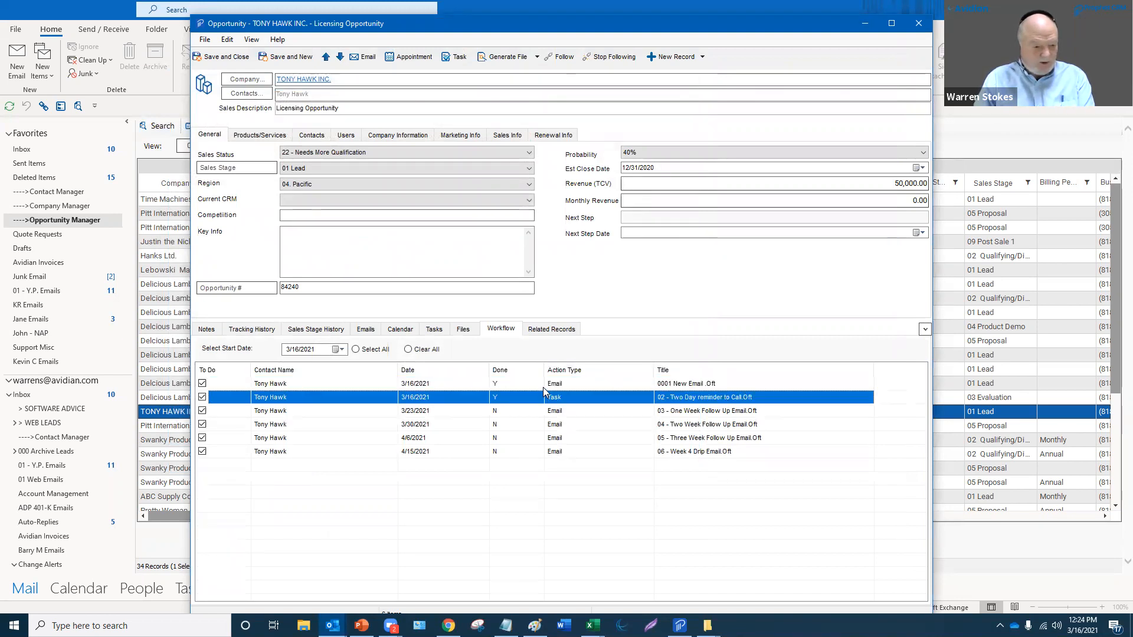
click(542, 388)
click(558, 409)
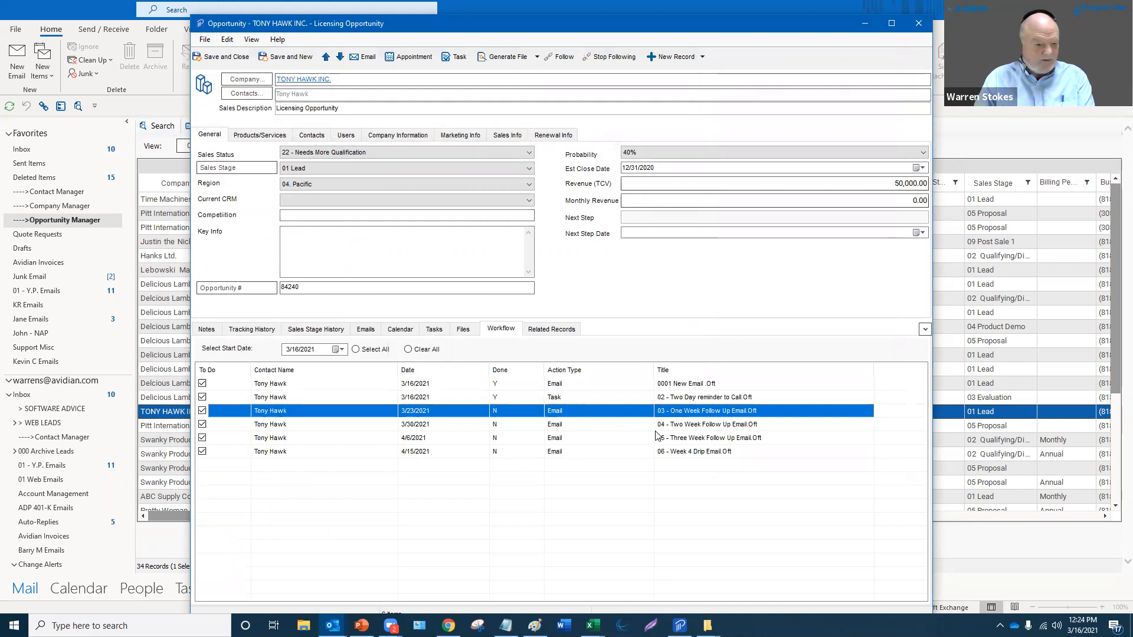
key(Down)
key(Down)
key(Down)
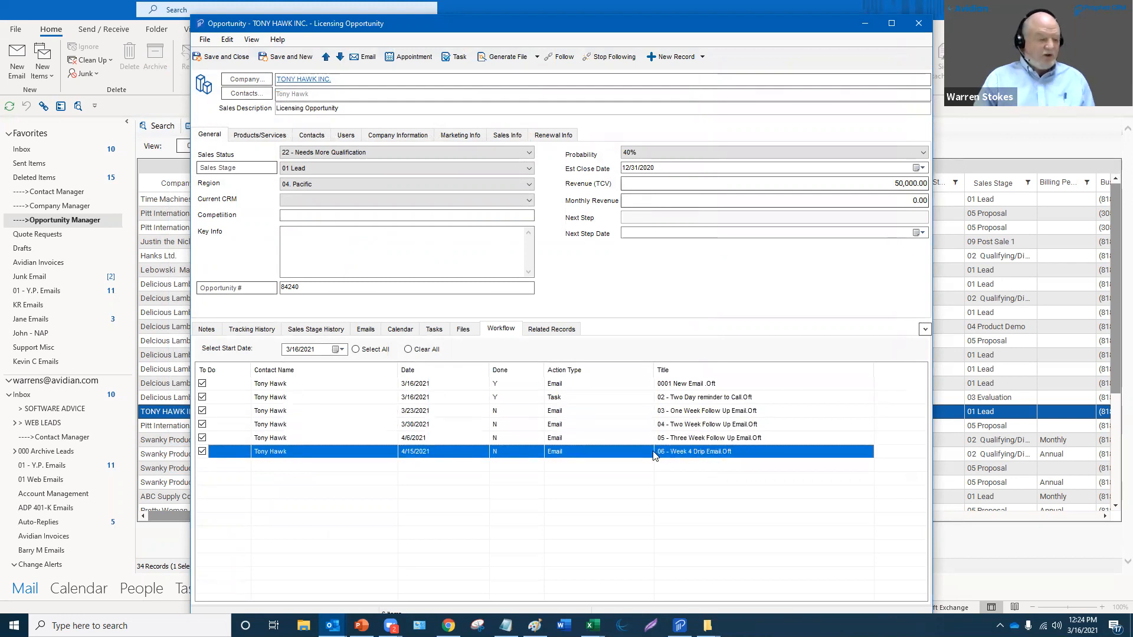
click(577, 414)
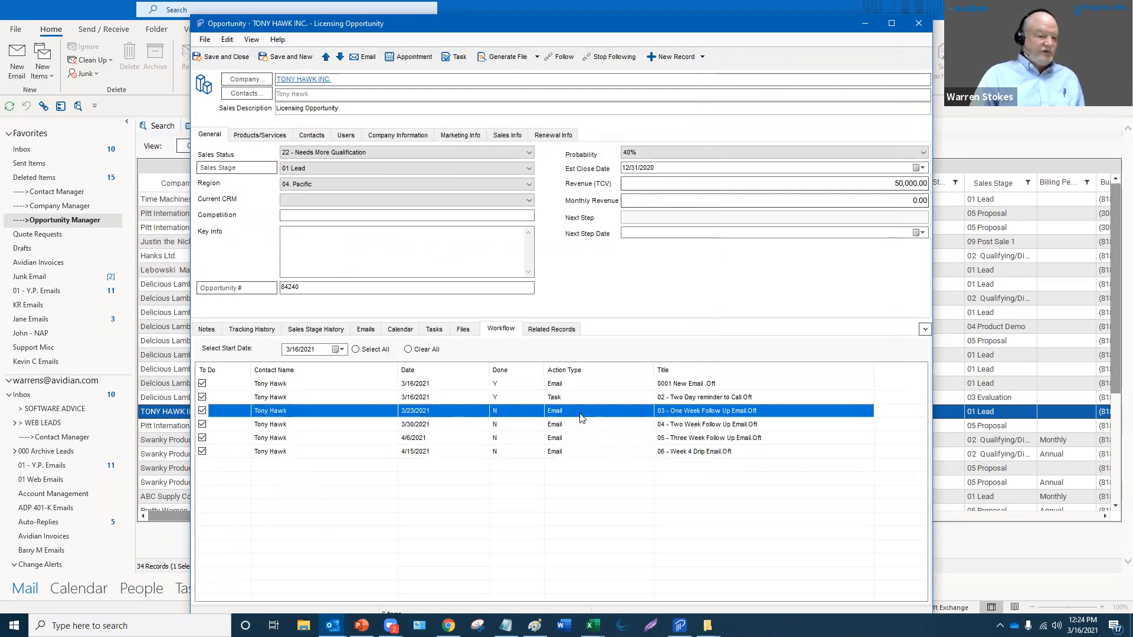
Return to the opportunity list and open Prophet Sales Automation to show the items due for processing.
click(949, 147)
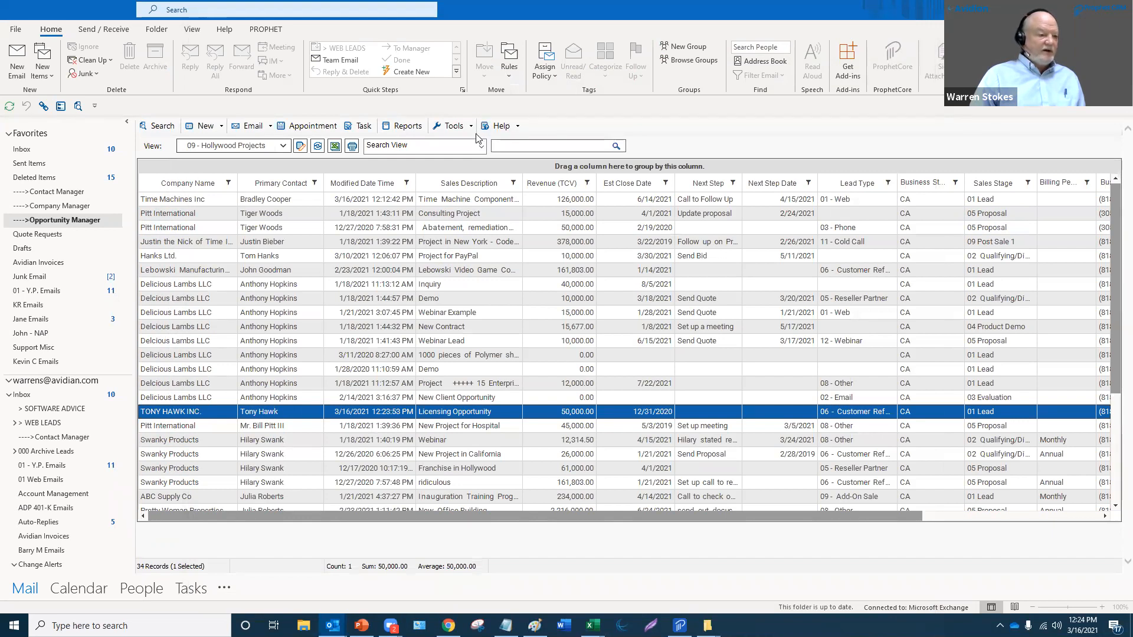
click(454, 126)
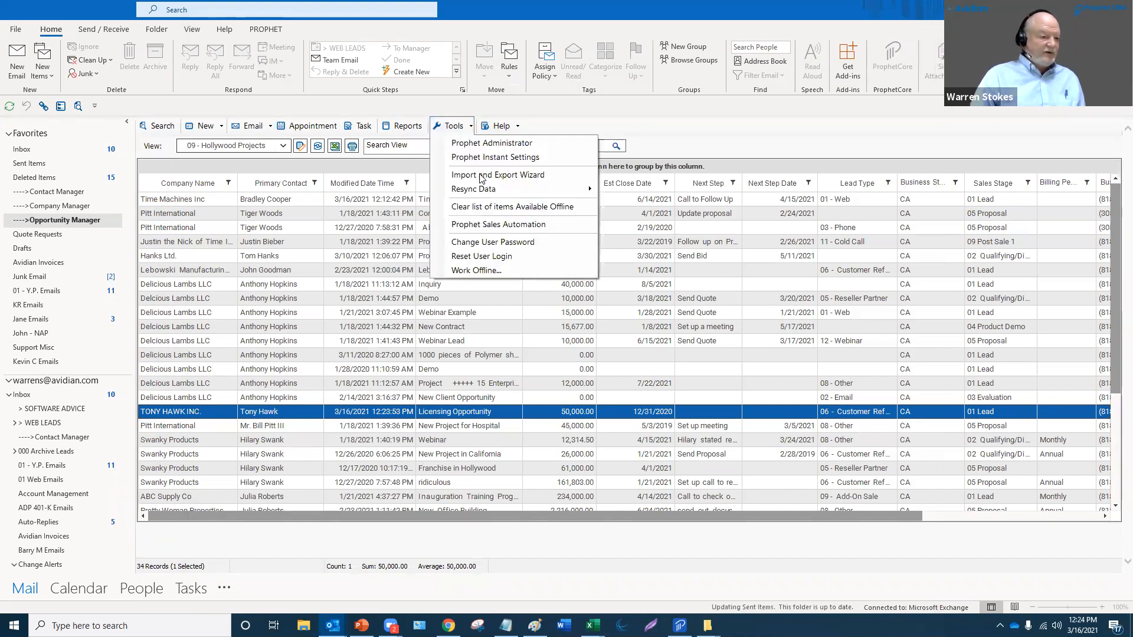
click(490, 227)
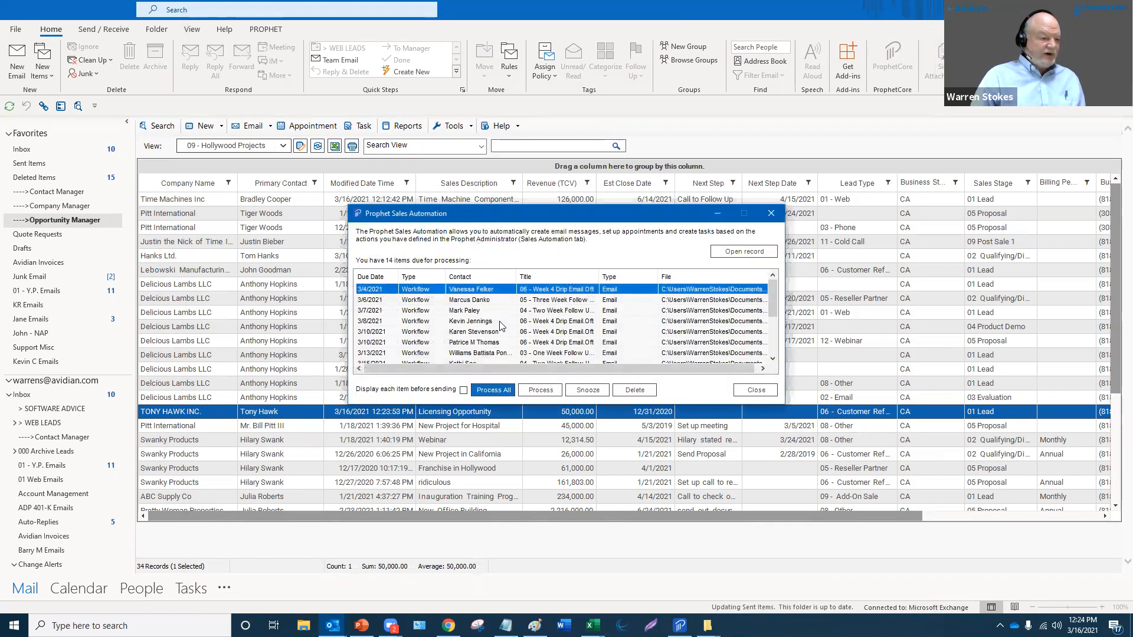
Process the 3/7/2021 "04 - Two Week Follow Up" item with display before sending, send its email, and close Prophet Sales Automation.
click(491, 310)
click(463, 390)
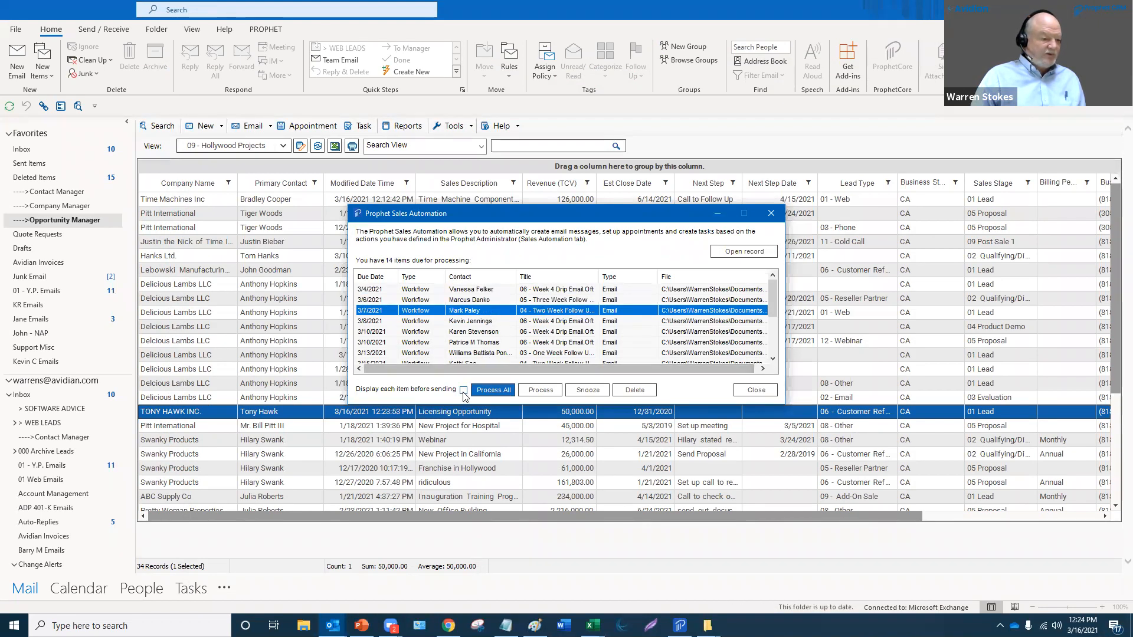
click(538, 391)
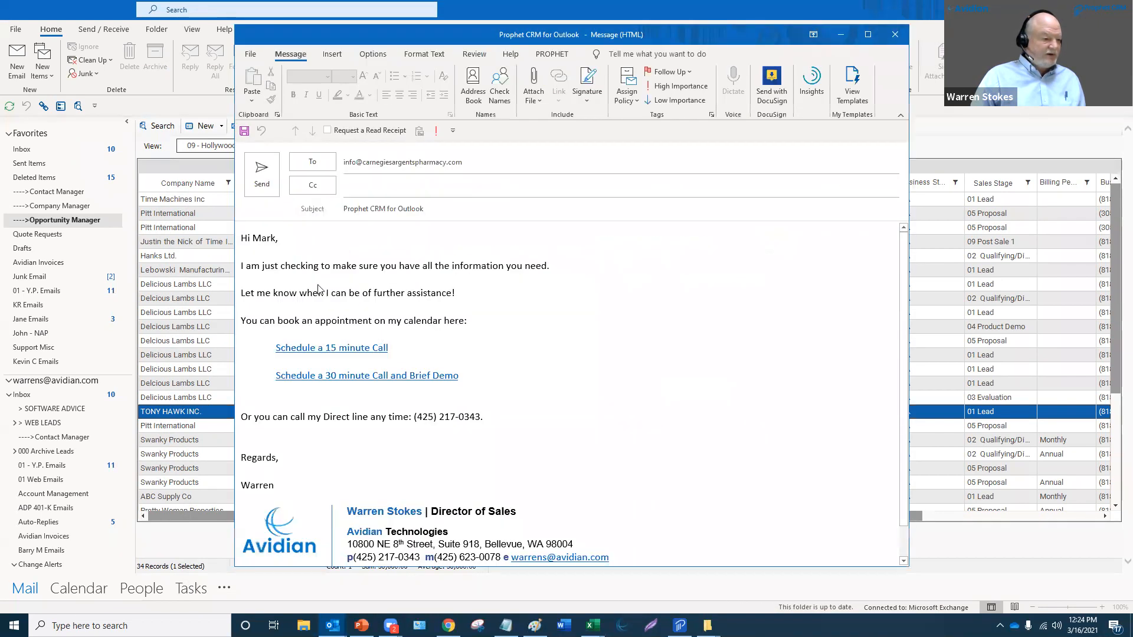
click(262, 183)
click(771, 214)
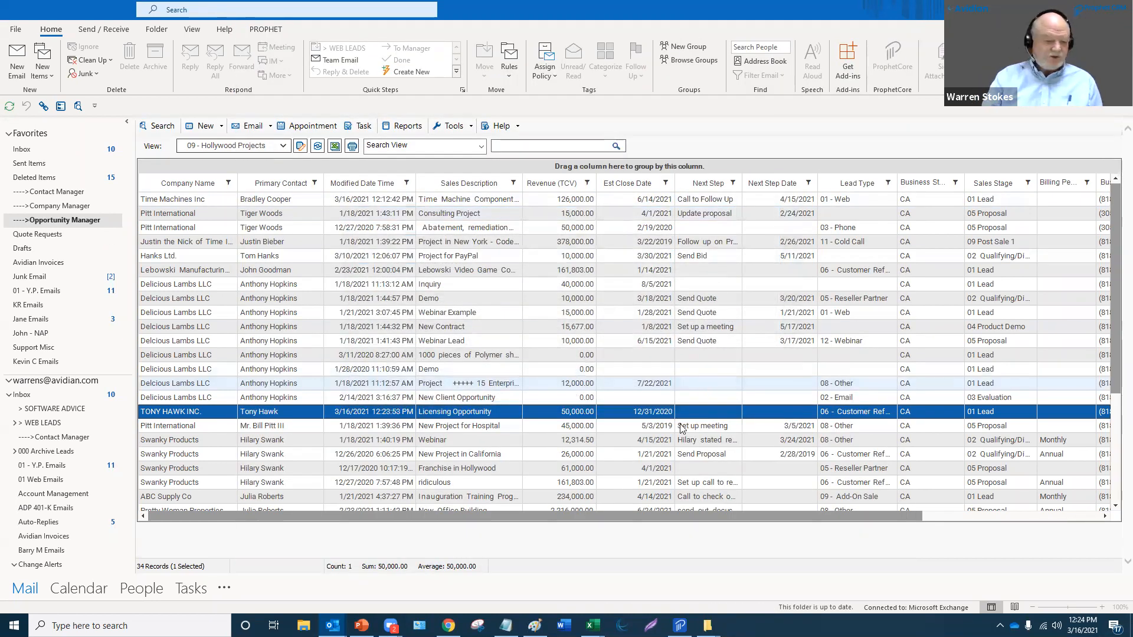
Switch to the PowerPoint presentation at the "Trigger the Automation" slide and return to the opportunity list in Outlook.
mouse_move(332, 625)
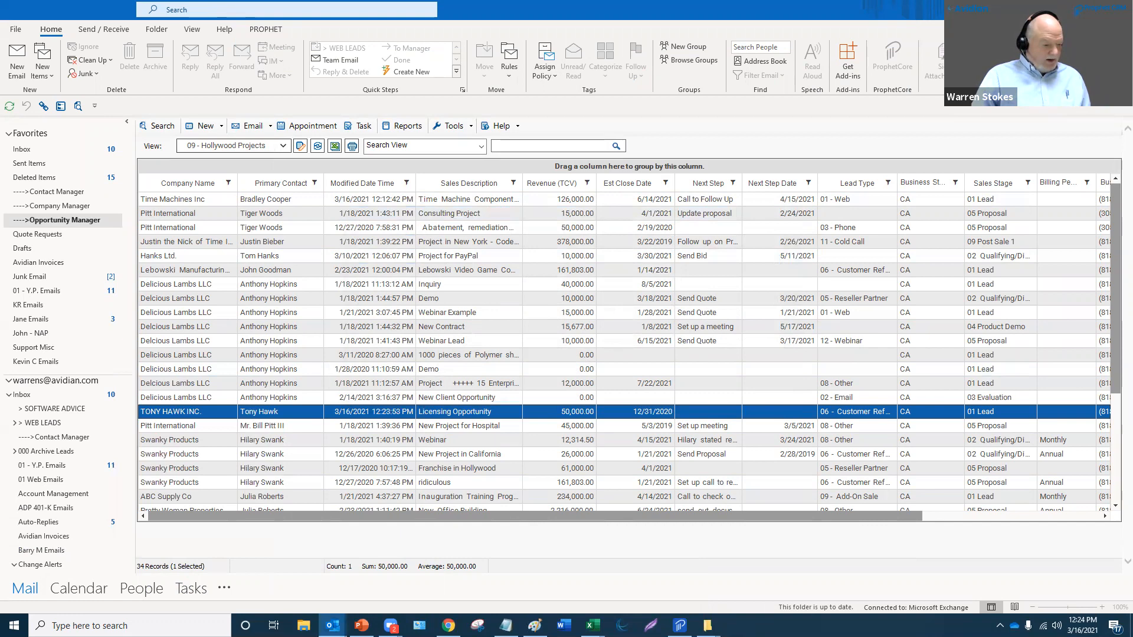
key(alt+Tab)
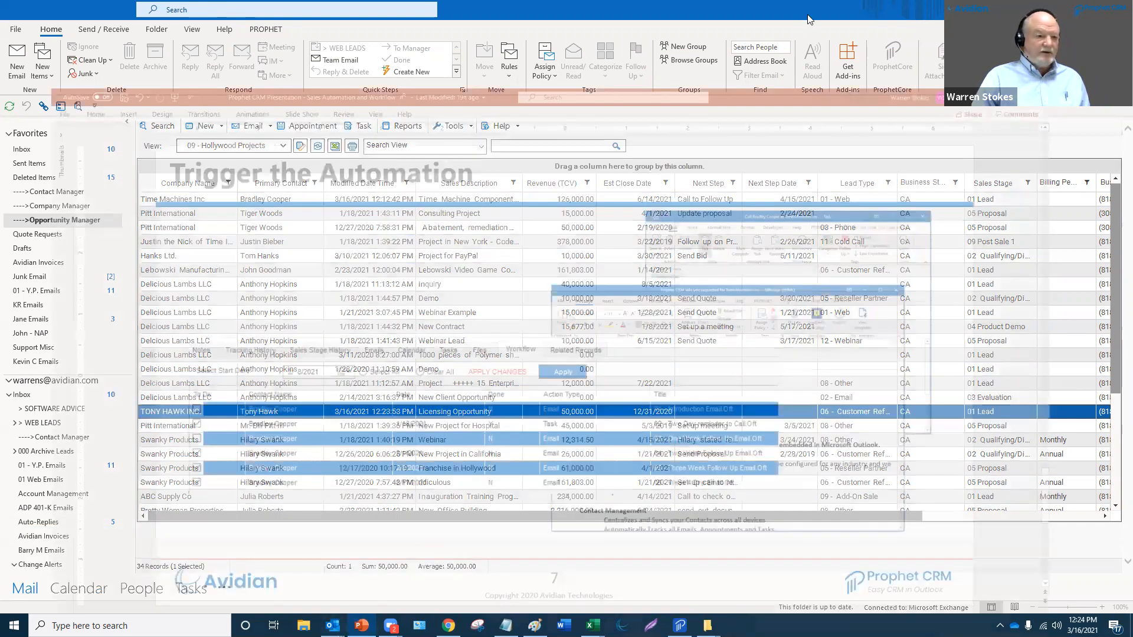
key(alt+Tab)
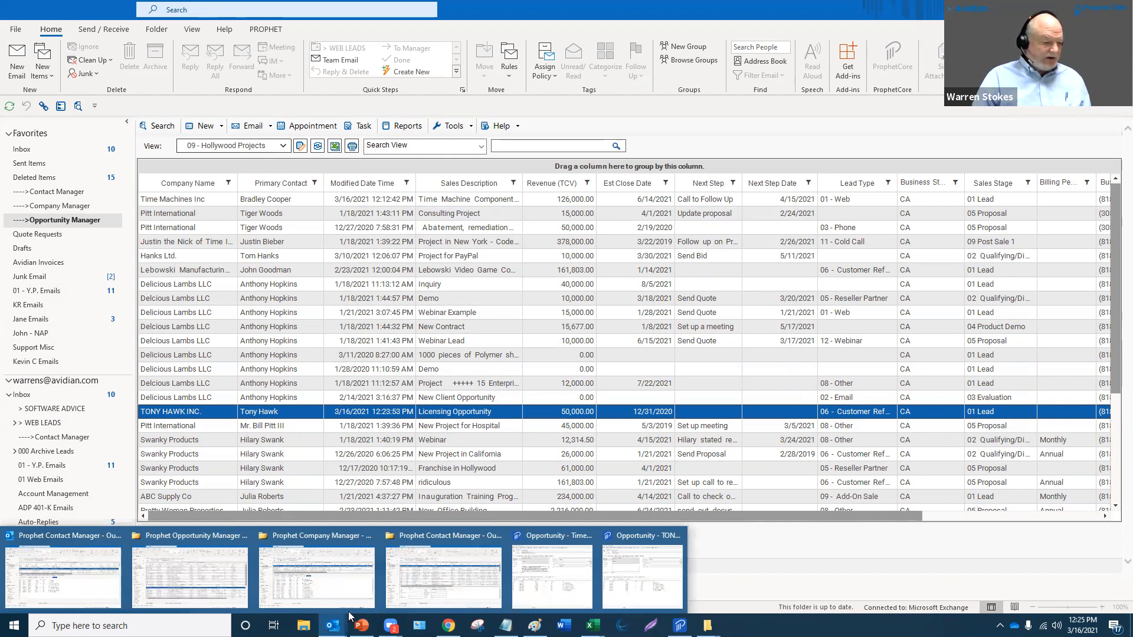
Switch to the Contact Manager window, enlarge the detail pane, and show the sales automation actions of the California Blondes LLC contact.
click(442, 575)
drag(521, 392, 517, 301)
click(364, 252)
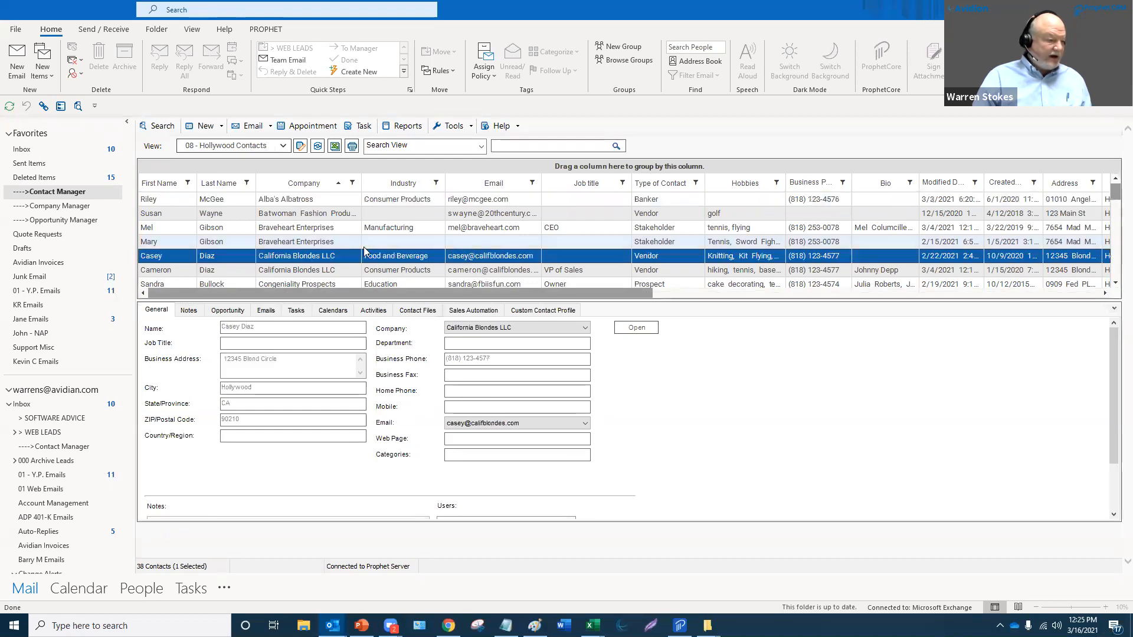
click(459, 311)
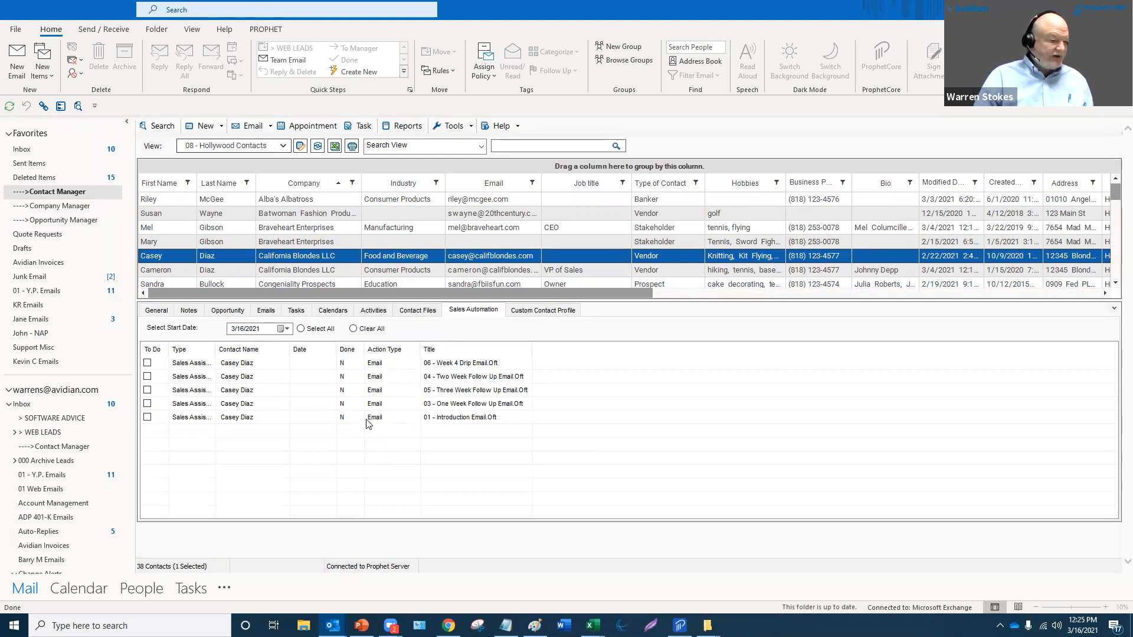
Select all of the contact's sales automation emails, sort them by date, and open the start date calendar.
drag(454, 418, 447, 363)
click(301, 329)
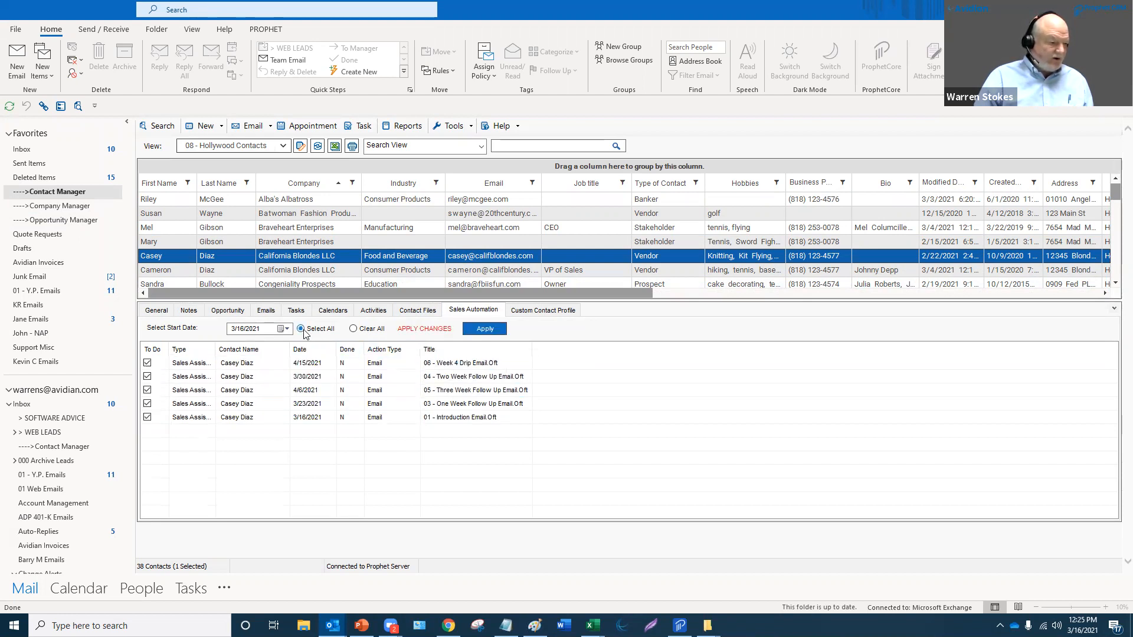
click(307, 350)
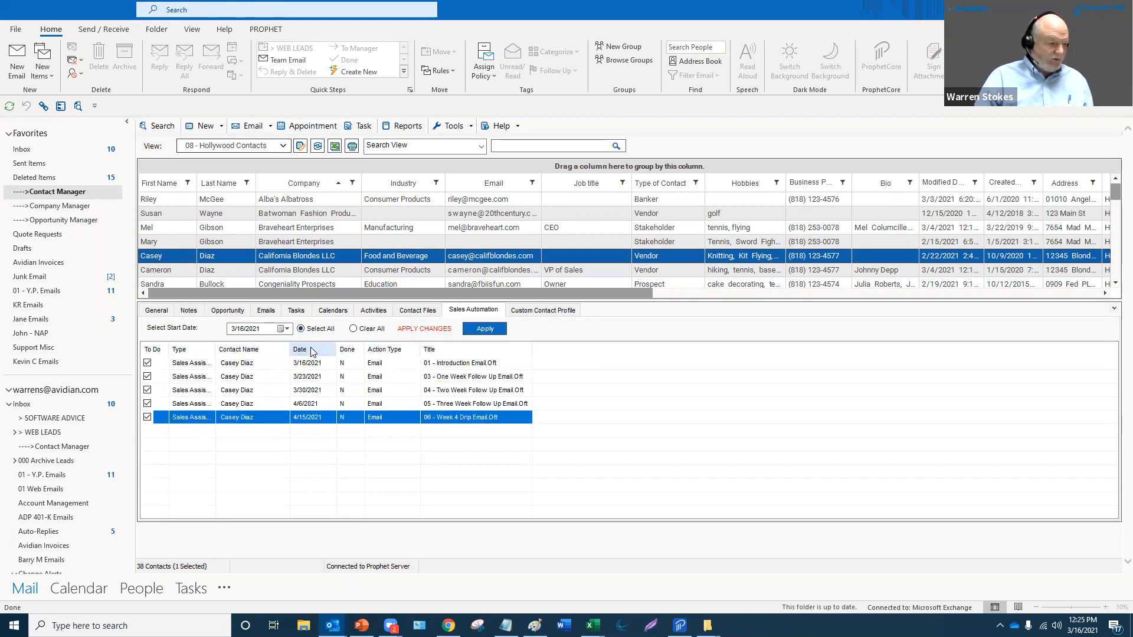
click(286, 329)
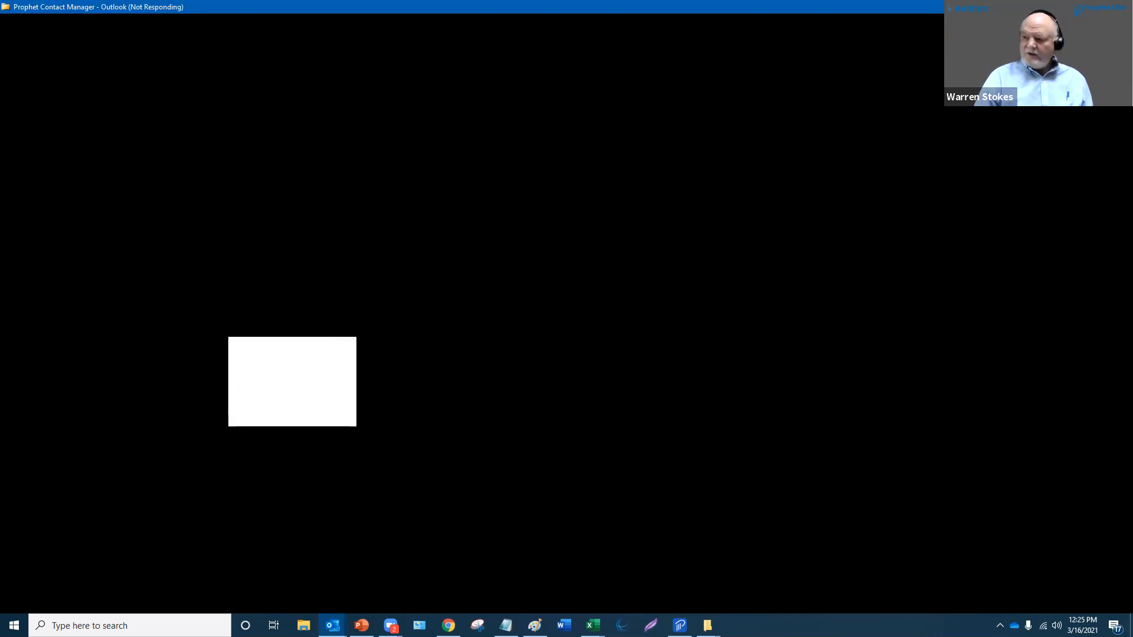
Switch to the PowerPoint presentation, maximize its window, and go back to the "Setting Up and Using Sales Automation and Workflow" title slide.
key(alt+Tab)
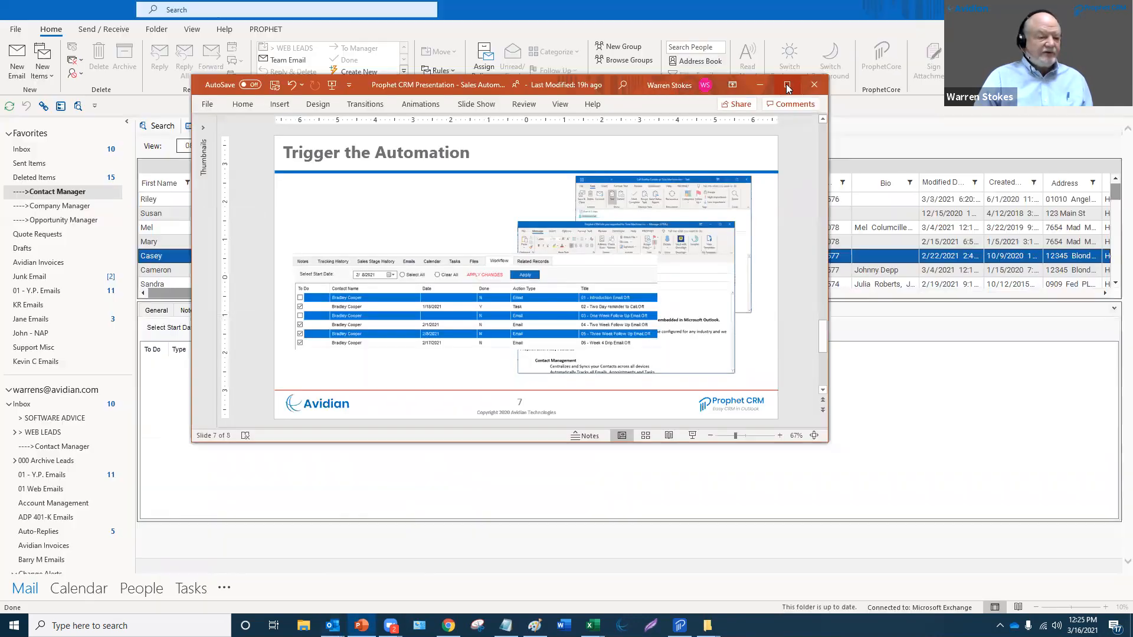
click(788, 88)
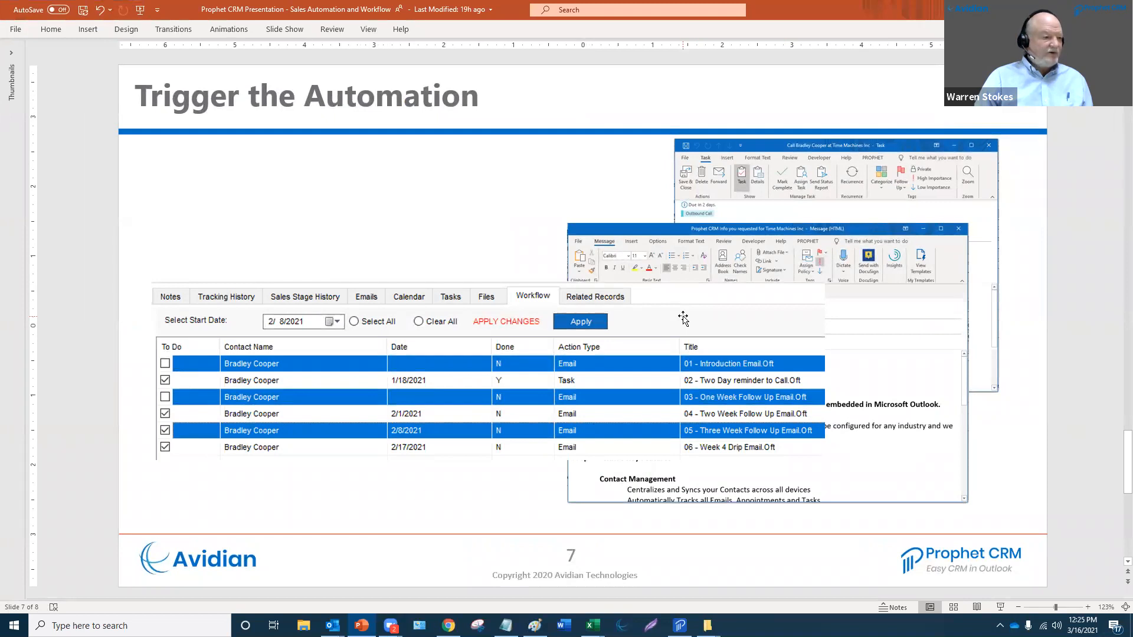
scroll(693, 309, up, 6)
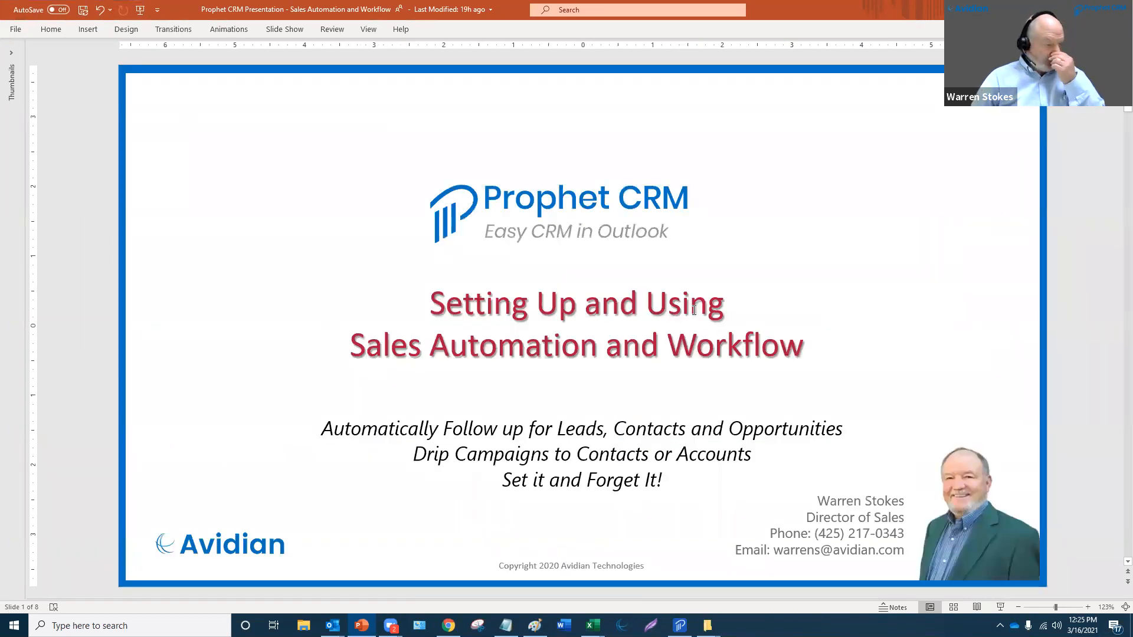